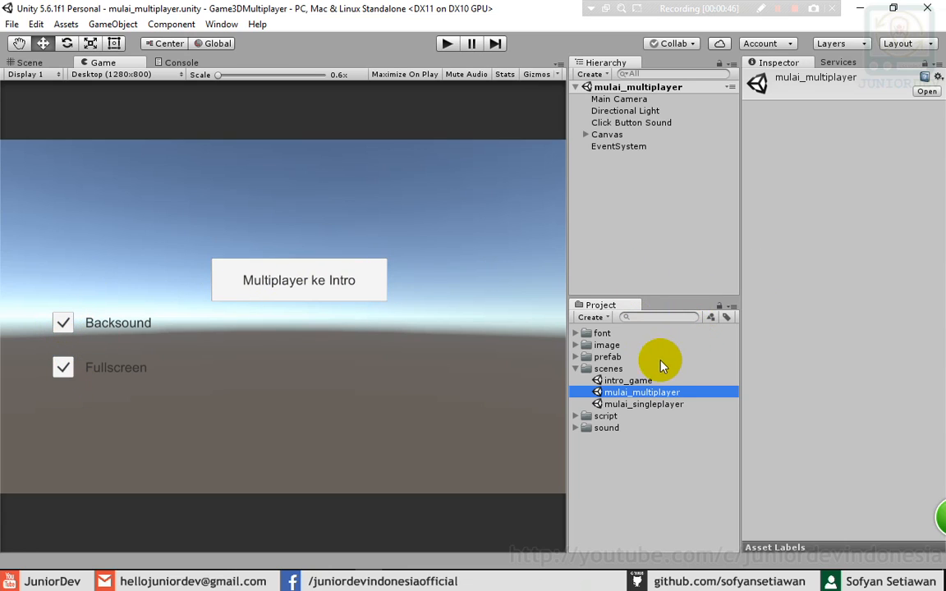
- Copy Panel Story from mulai_singleplayer's Canvas, then reopen the mulai_multiplayer scene
double_click(629, 405)
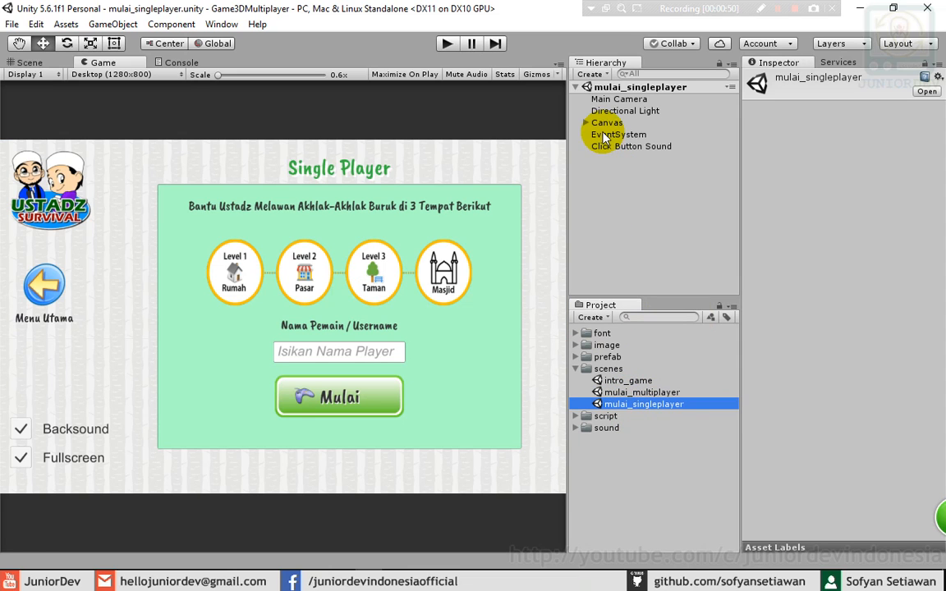
left_click(585, 122)
left_click(632, 136)
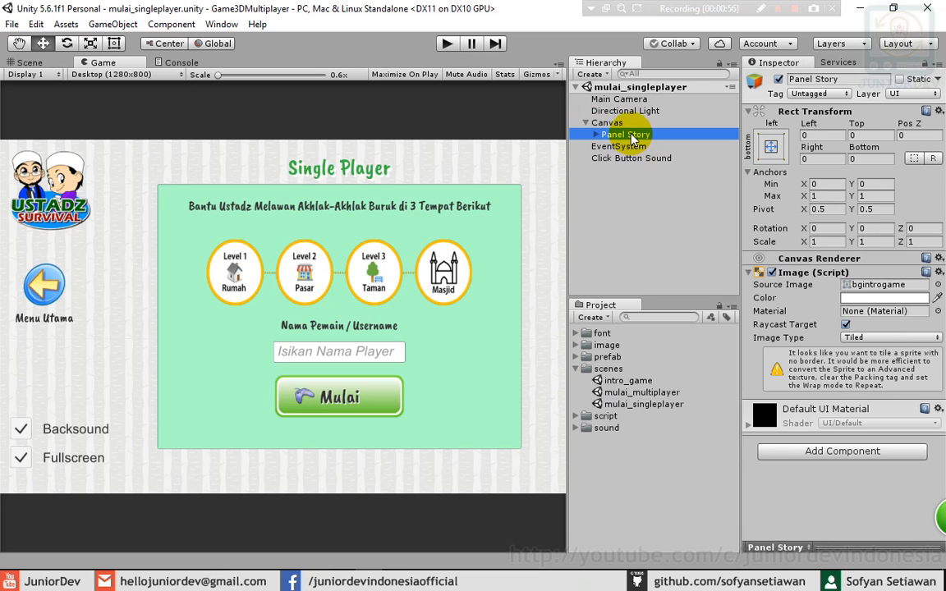
right_click(632, 138)
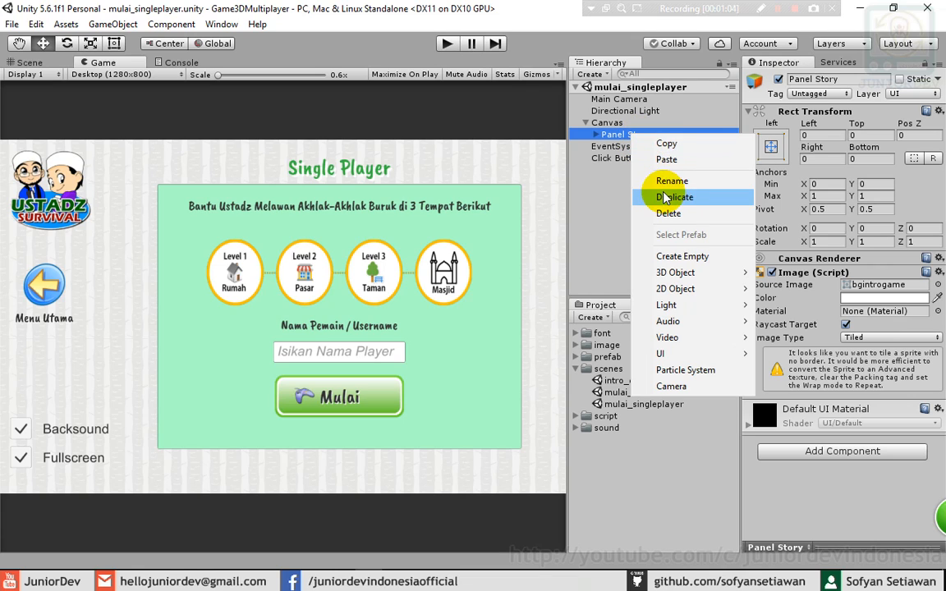
left_click(667, 144)
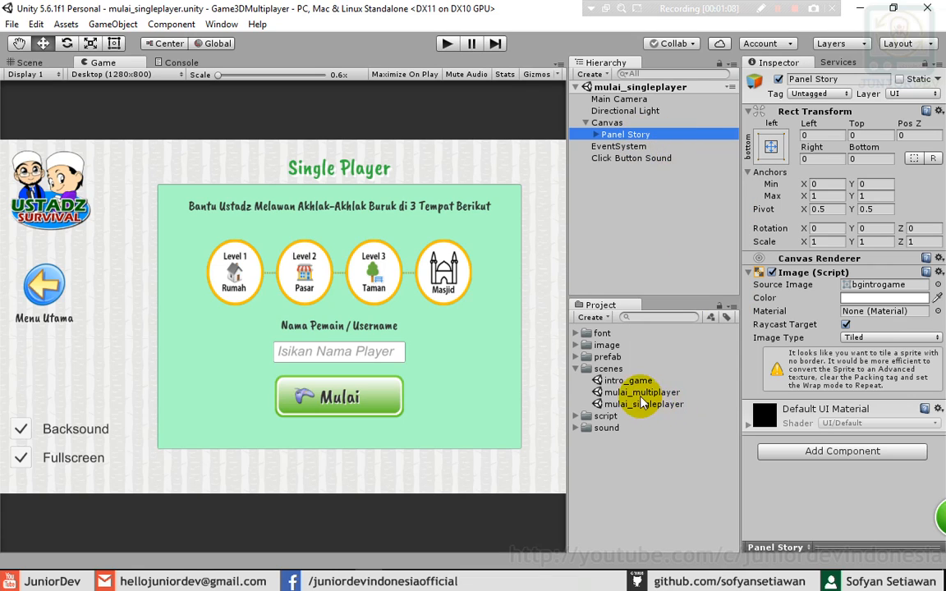
left_click(624, 394)
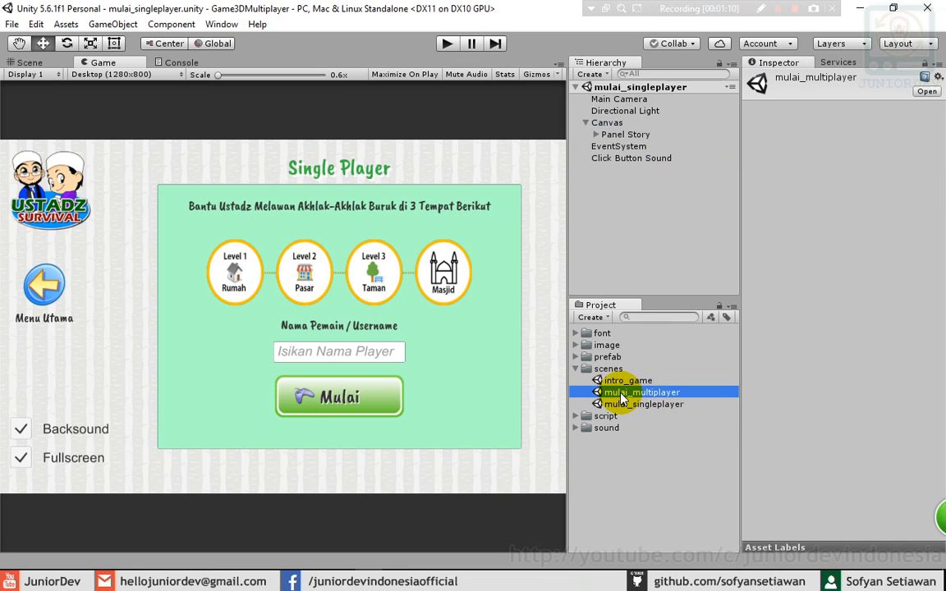
double_click(624, 393)
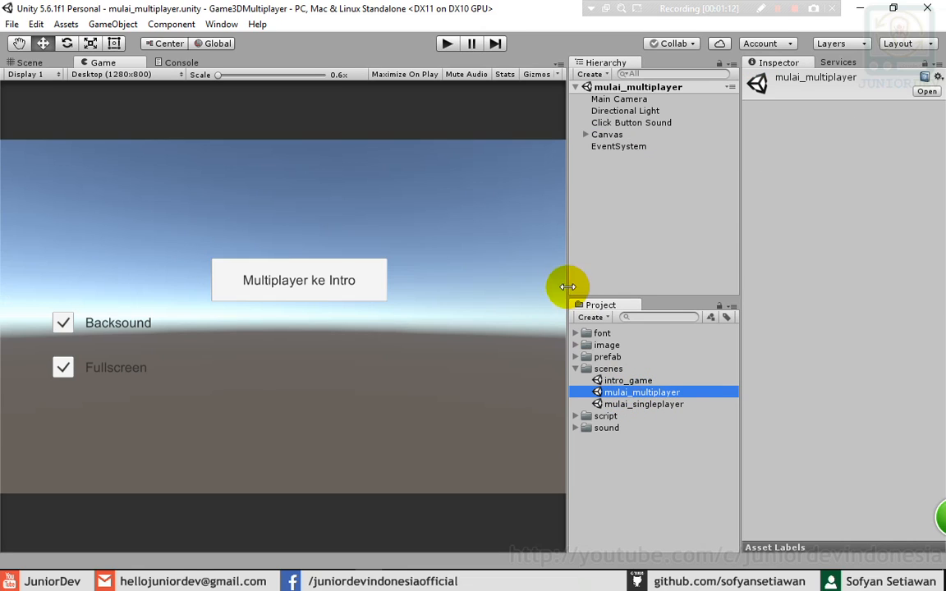
- Paste Panel Story into mulai_multiplayer's Canvas and place it above Button
left_click(585, 134)
left_click(599, 135)
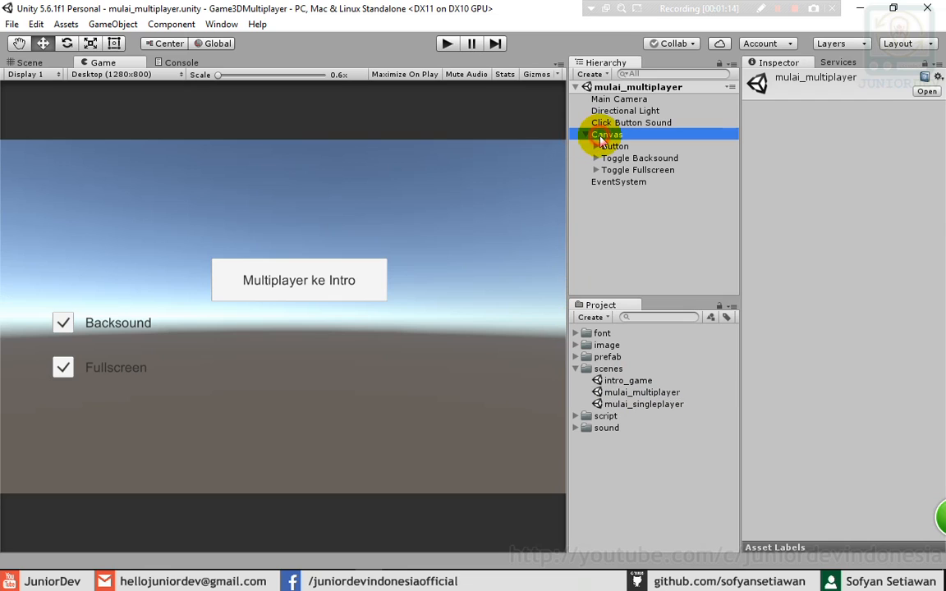
right_click(607, 138)
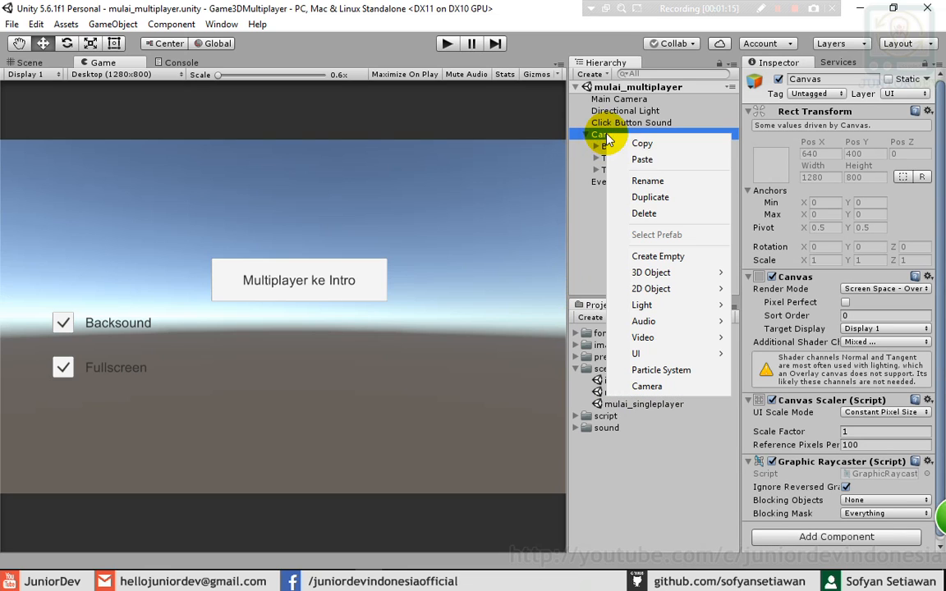
left_click(642, 158)
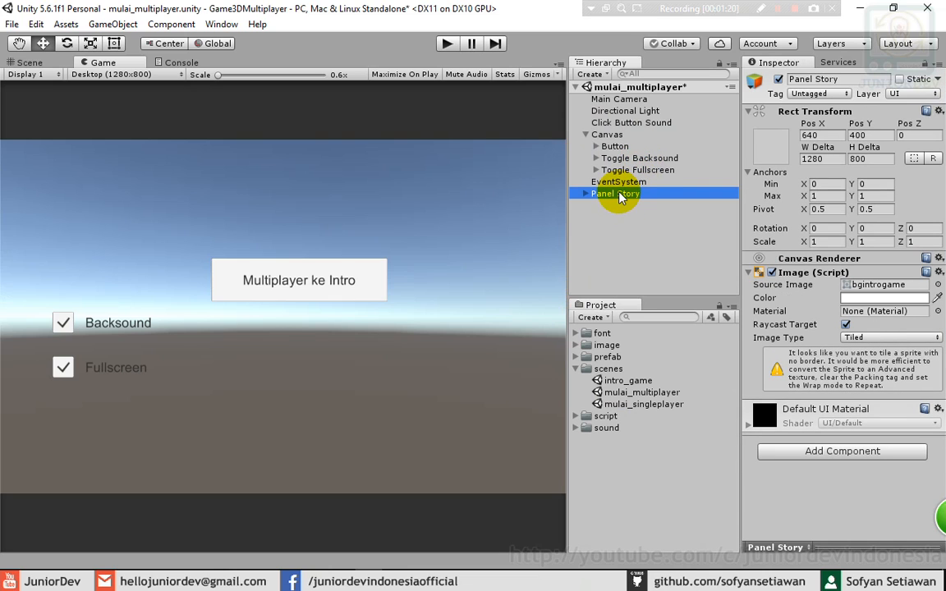
left_click_drag(618, 195, 611, 144)
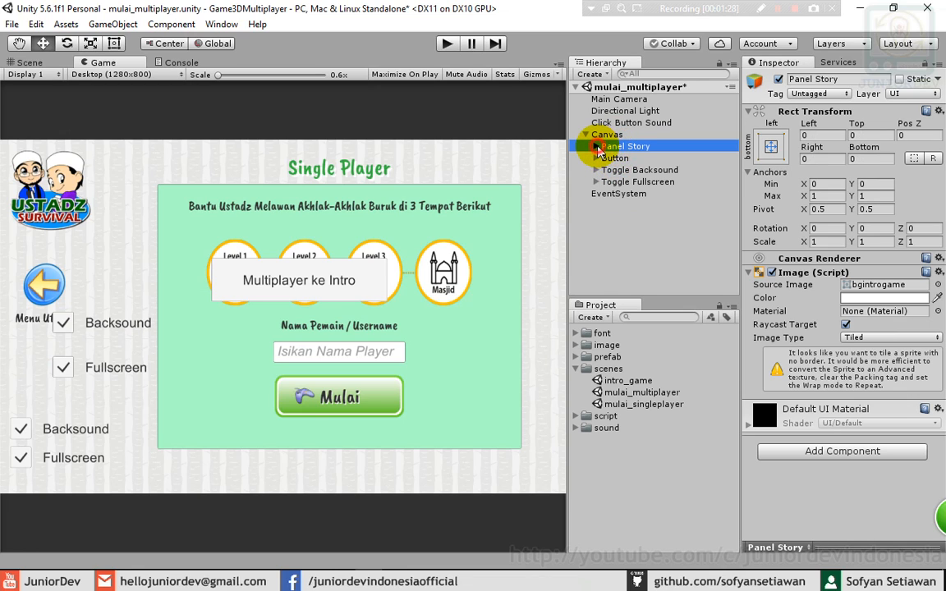
left_click(597, 148)
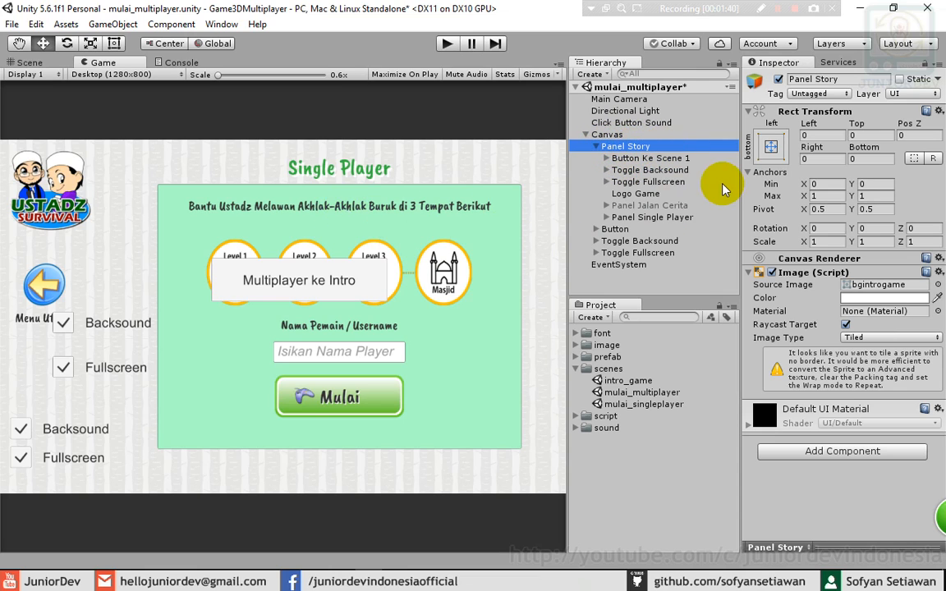
- Delete the old Button, Toggle Backsound and Toggle Fullscreen from Canvas
left_click(612, 230)
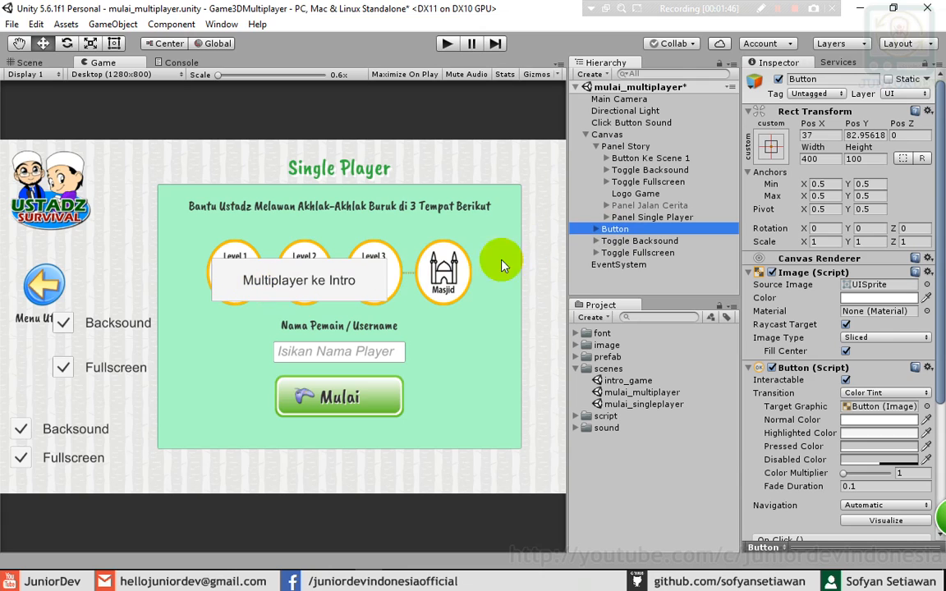
key("Delete")
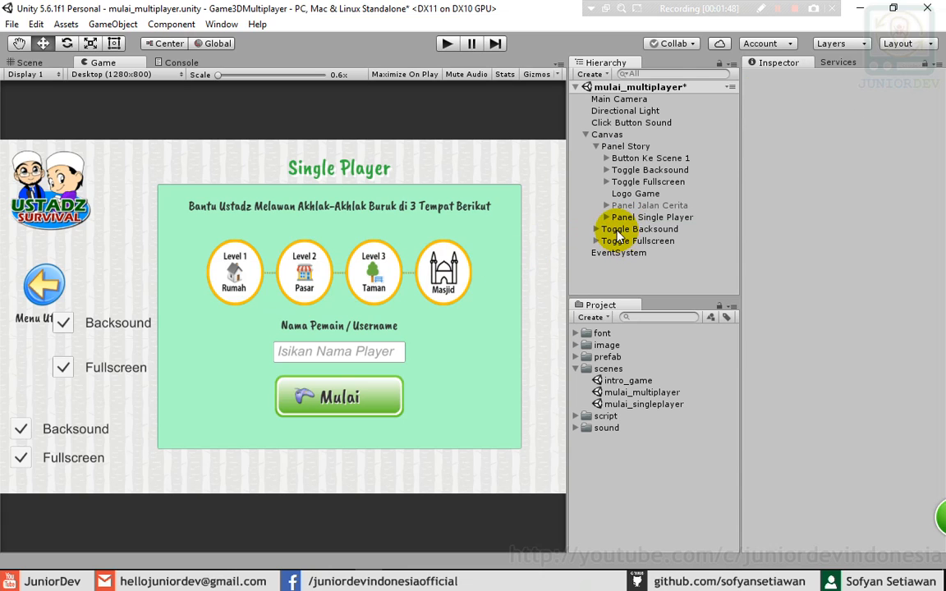
left_click(617, 228)
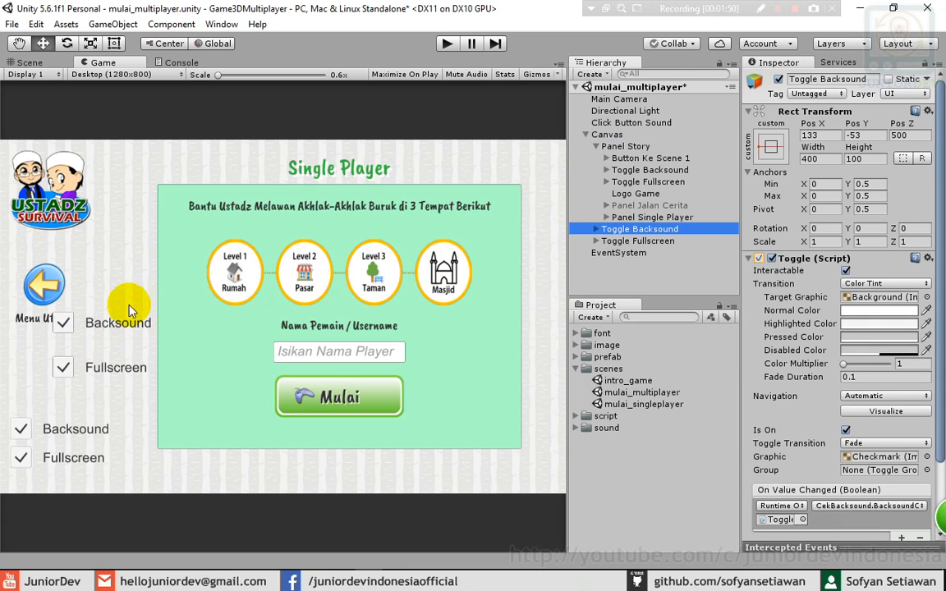
key("Delete")
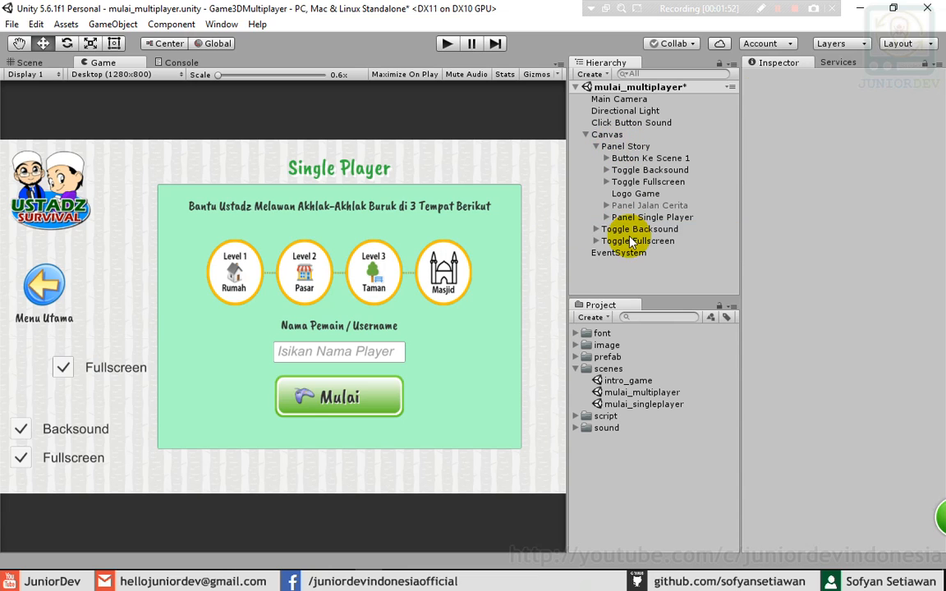
left_click(624, 231)
key("Delete")
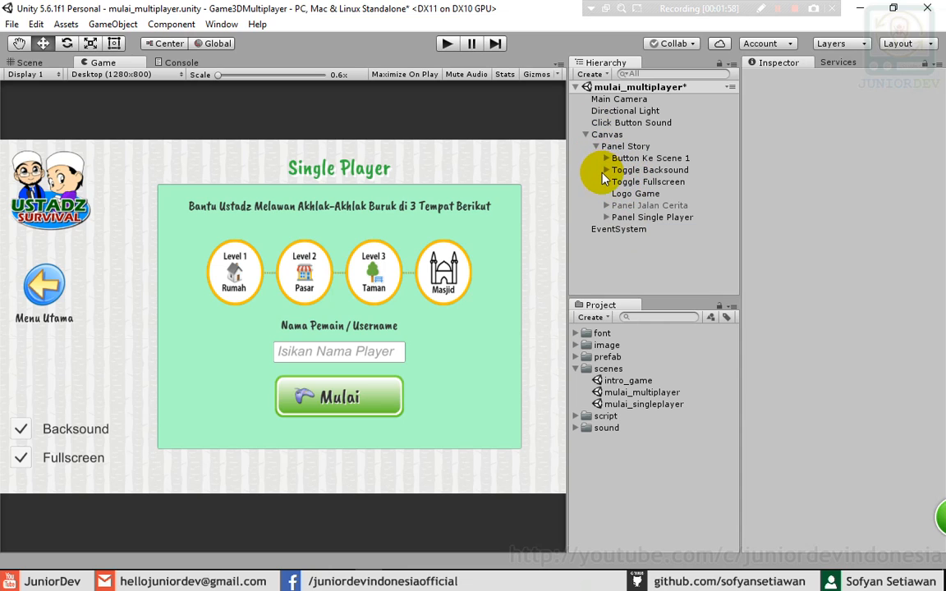
- Briefly toggle Panel Jalan Cerita active, then expand Panel Single Player's children
left_click(632, 208)
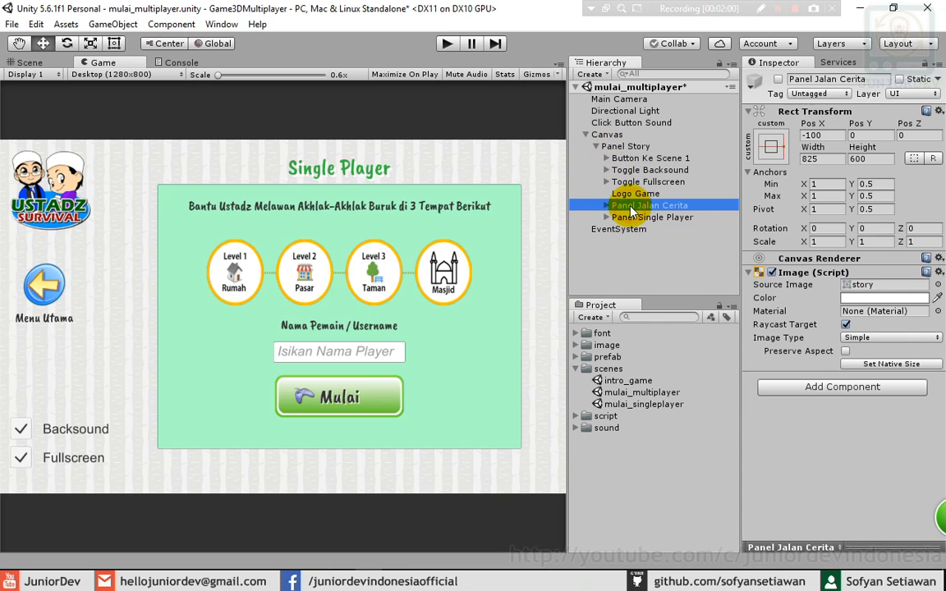
left_click(777, 79)
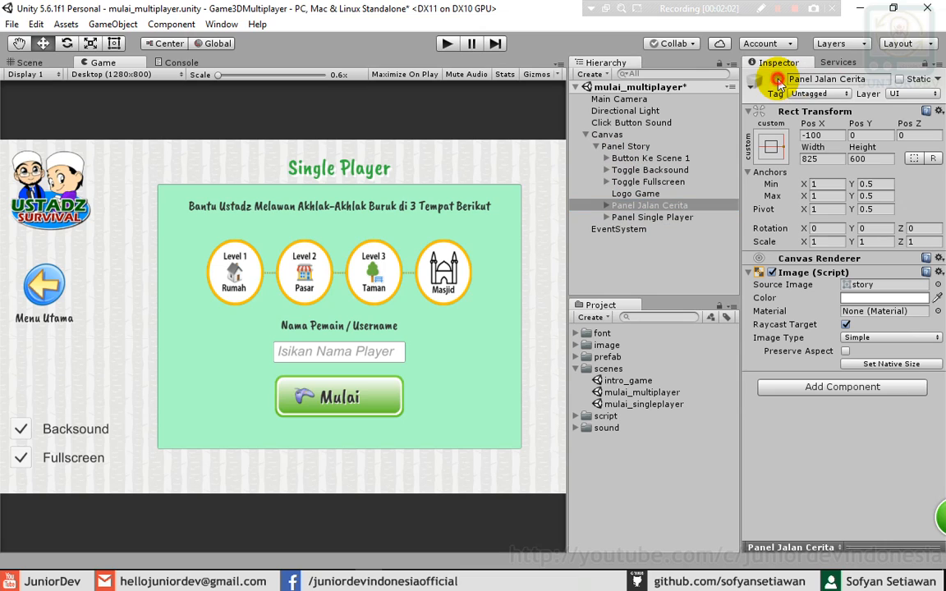
left_click(778, 79)
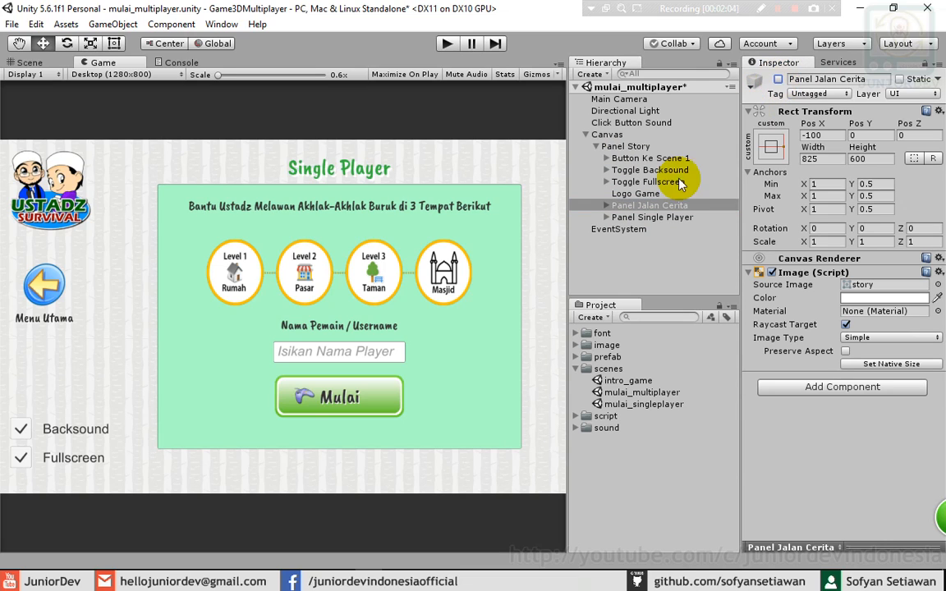
left_click(639, 218)
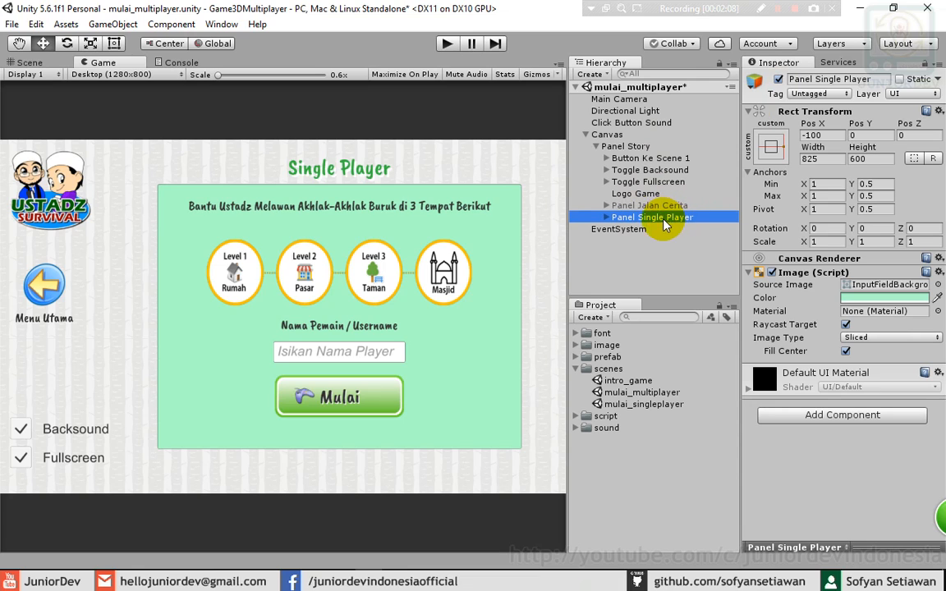
left_click(606, 216)
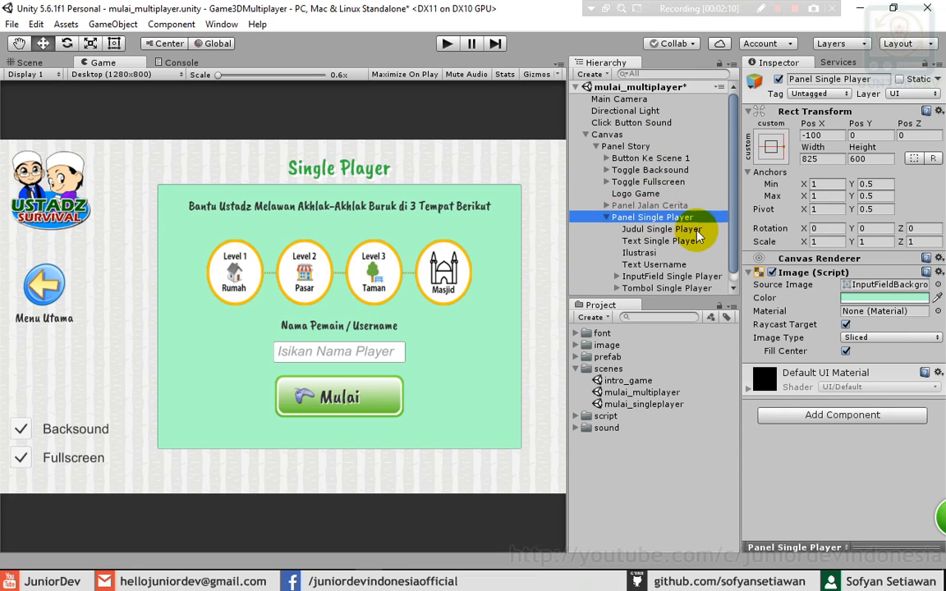
left_click_drag(733, 211, 732, 226)
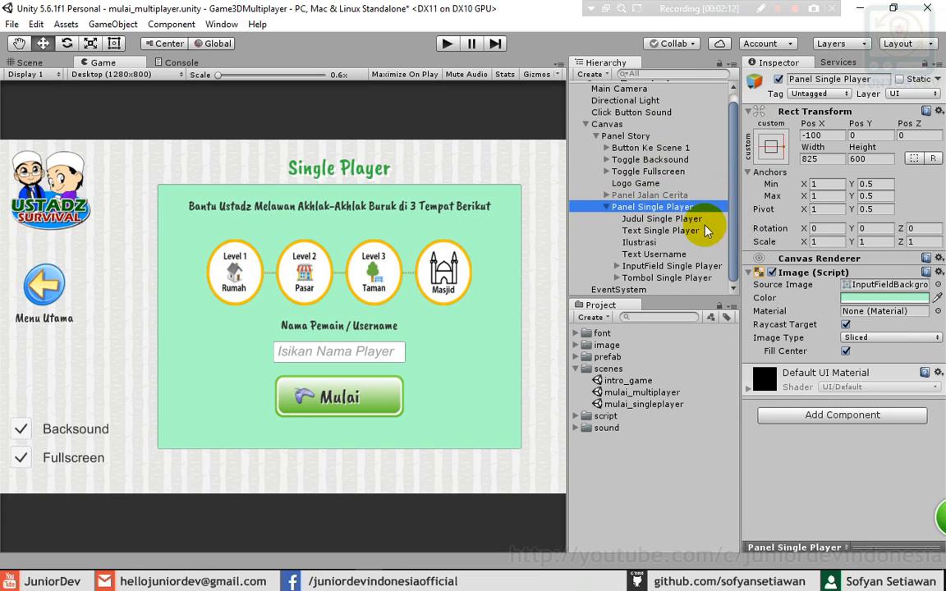
- Rename the panel, its title and its text to Panel, Judul and Text Multi Player
left_click(657, 208)
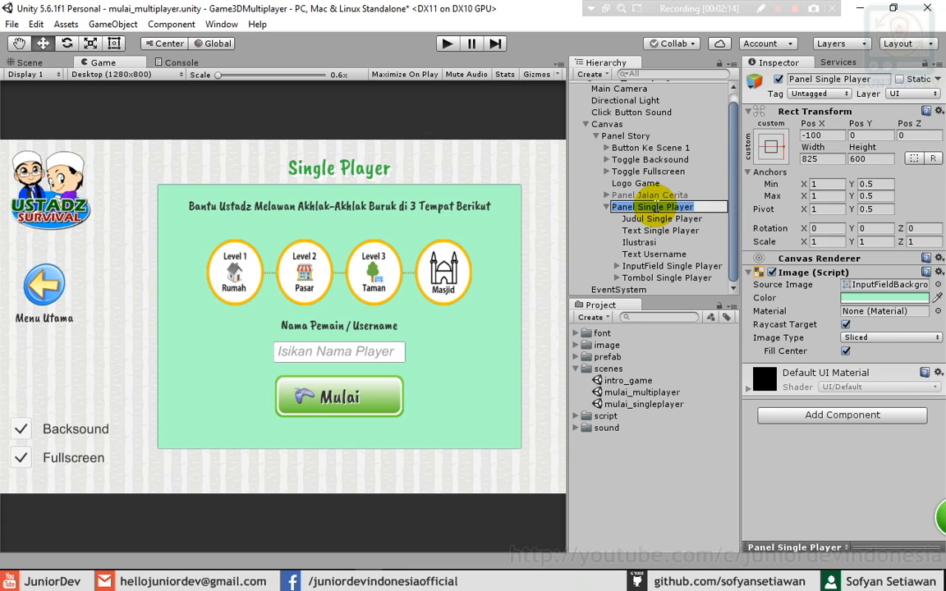
left_click(656, 208)
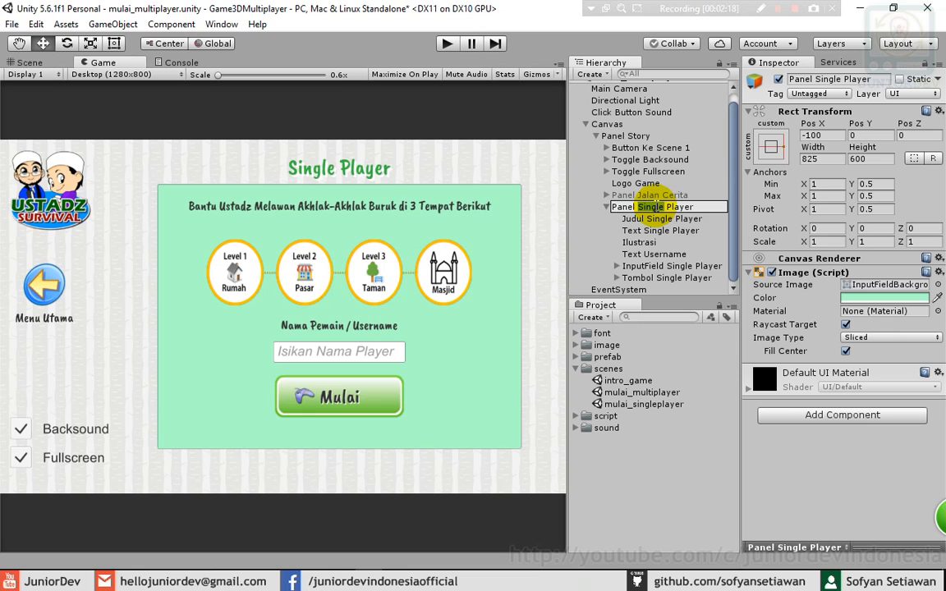
type("Multi")
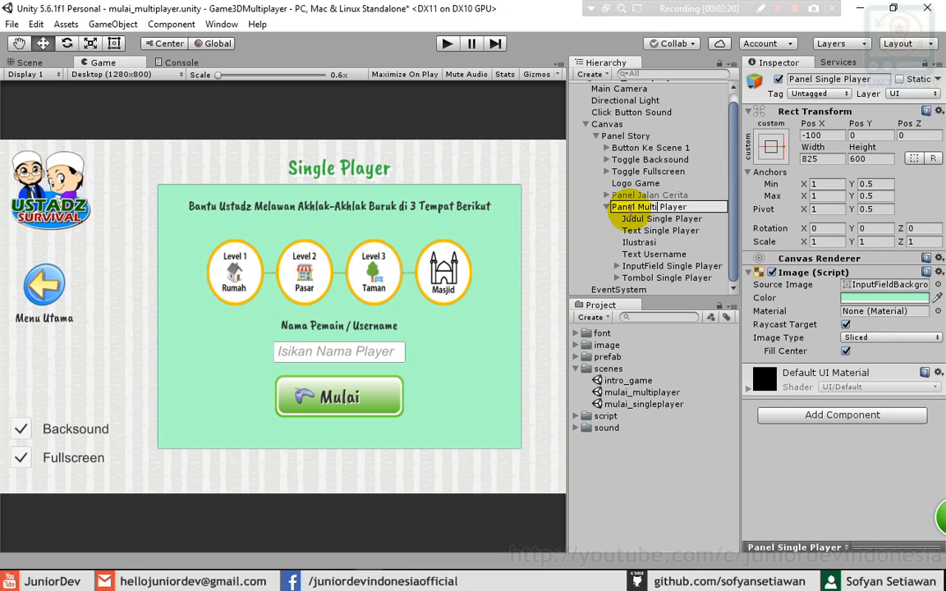
left_click(654, 218)
left_click(650, 219)
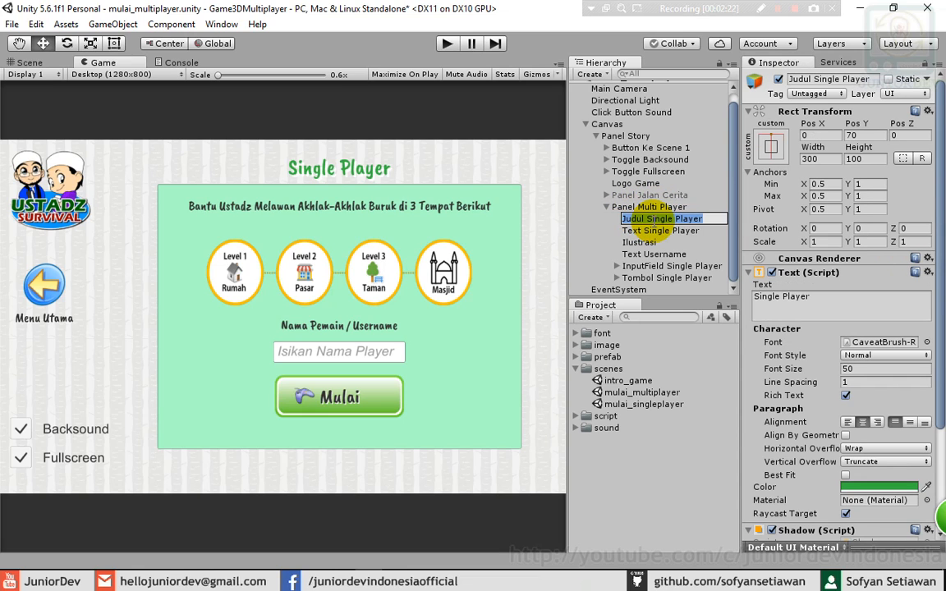
key("Left")
key("Right")
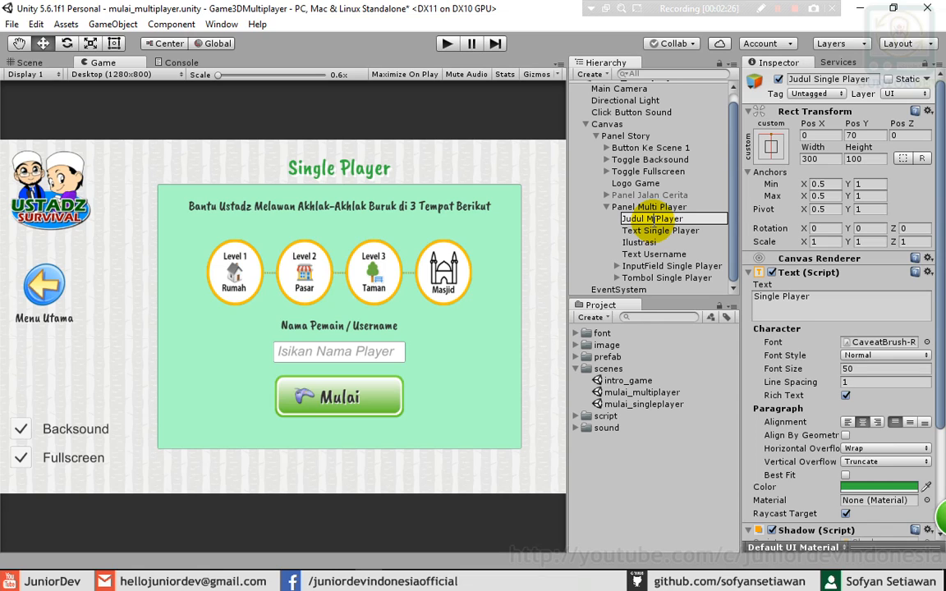
type("Multi")
left_click(654, 231)
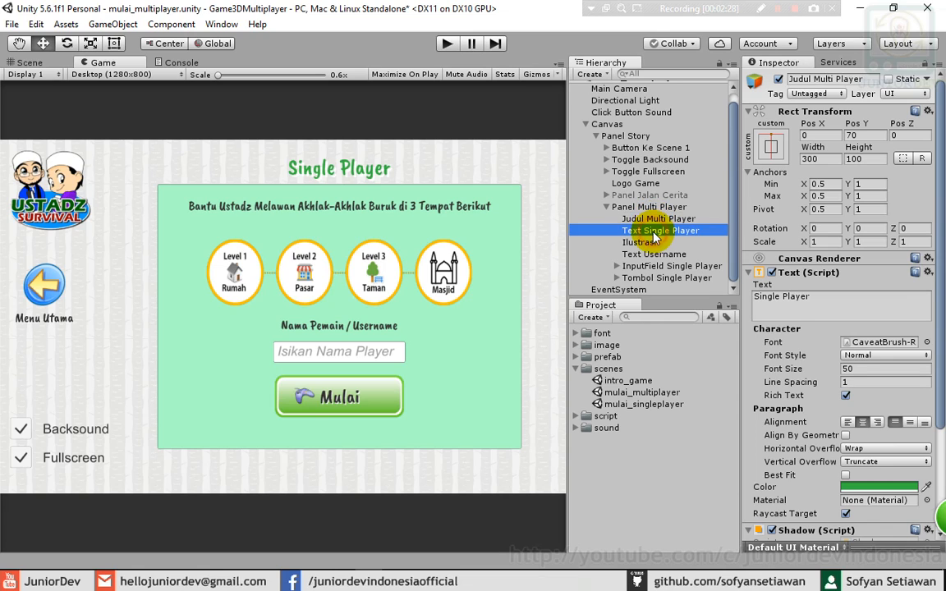
left_click(654, 231)
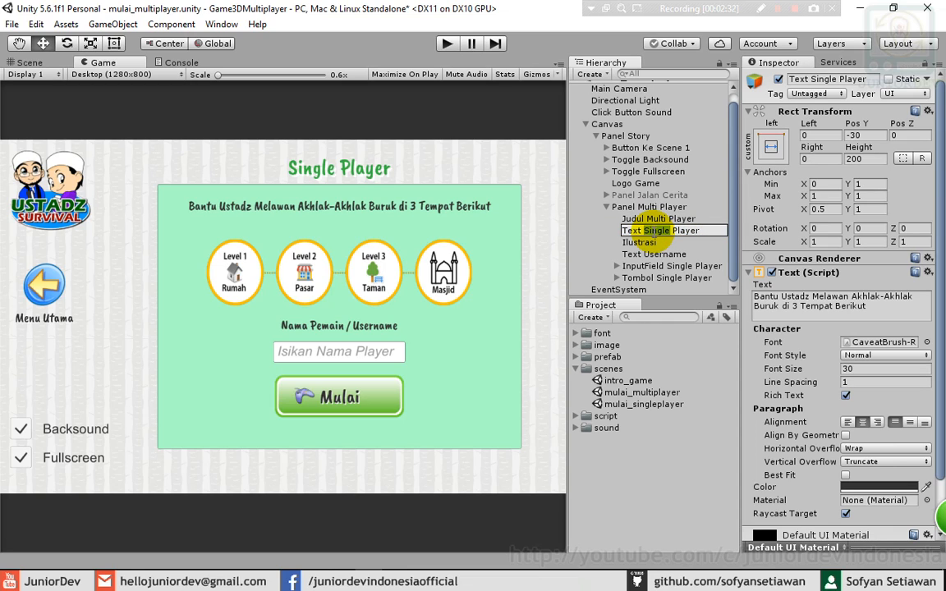
type("Multi")
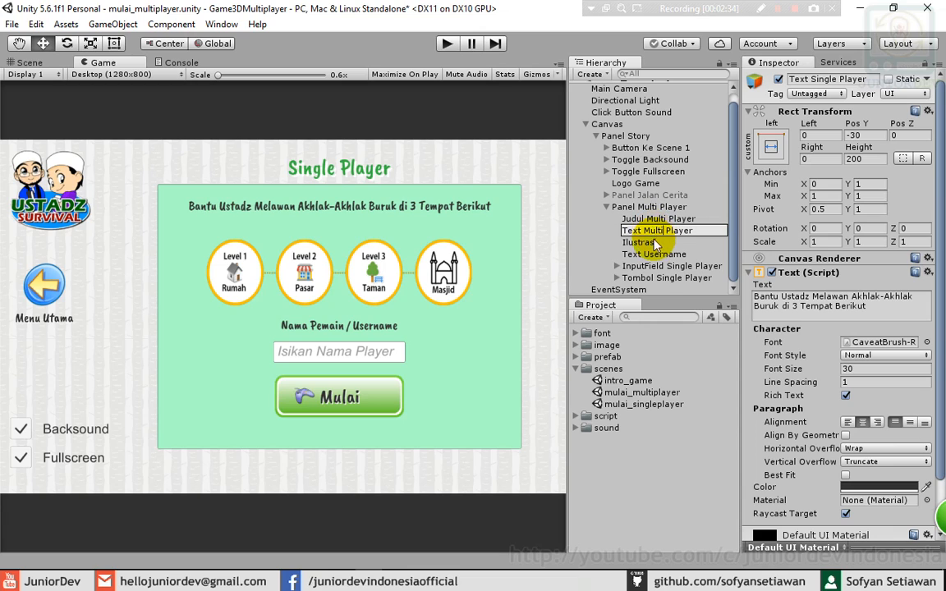
left_click(649, 255)
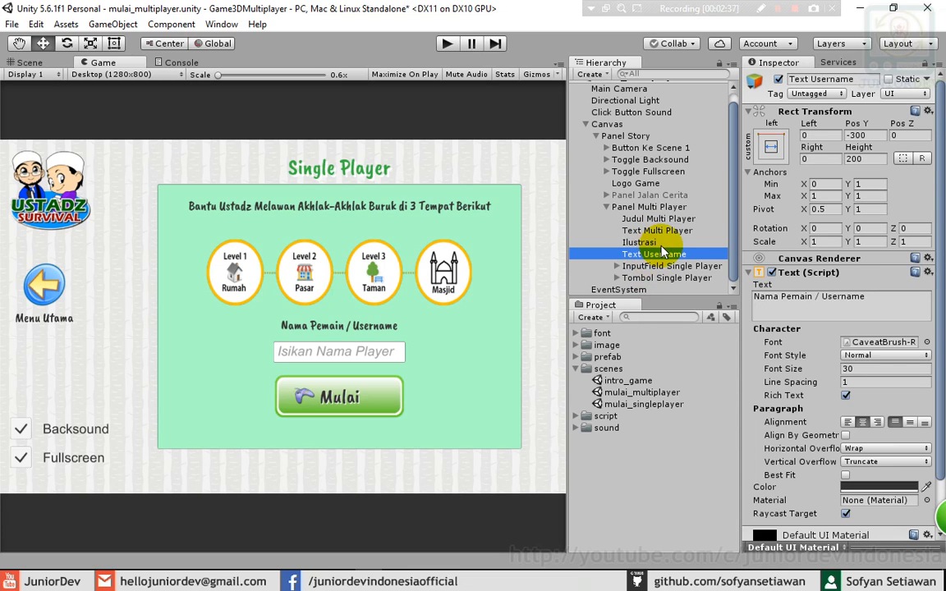
- Rename the input field and the start button (Tombol Multi Player) to Multi Player
left_click(650, 267)
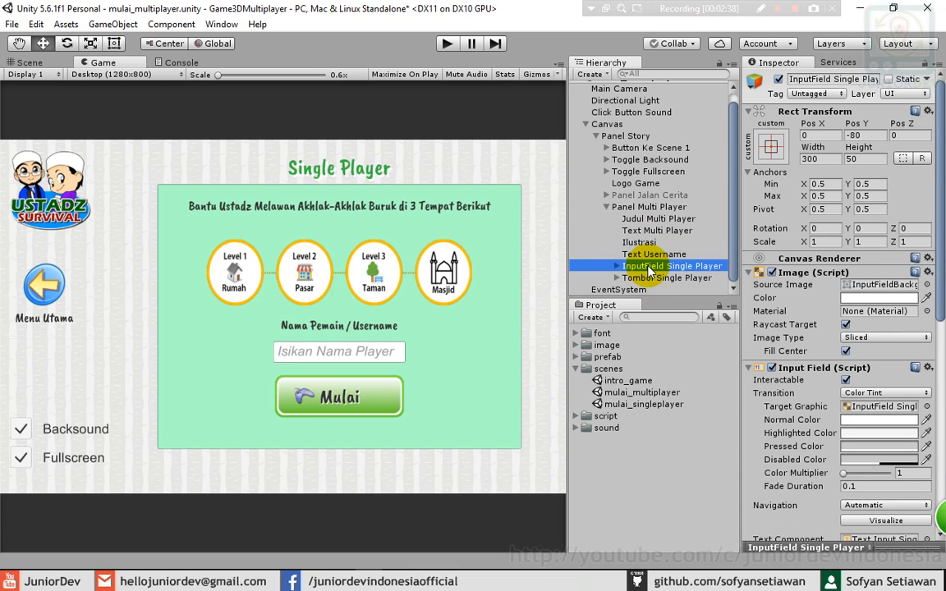
left_click(648, 267)
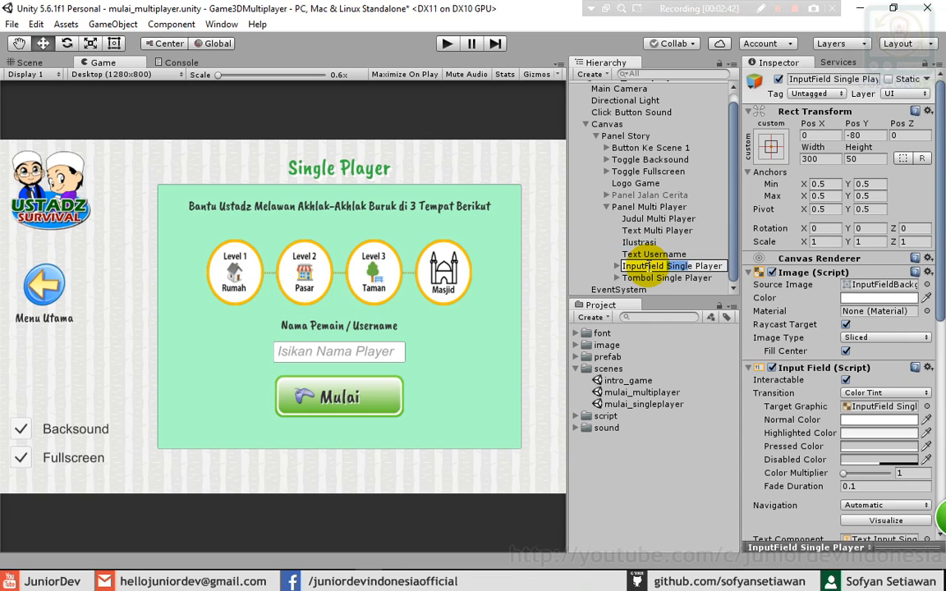
type("Multi")
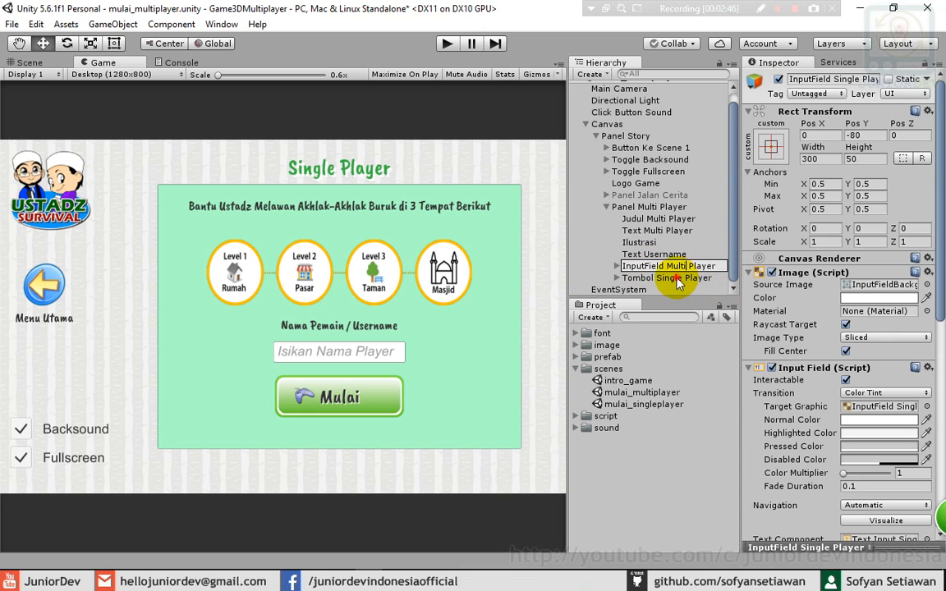
left_click(674, 279)
left_click(674, 279)
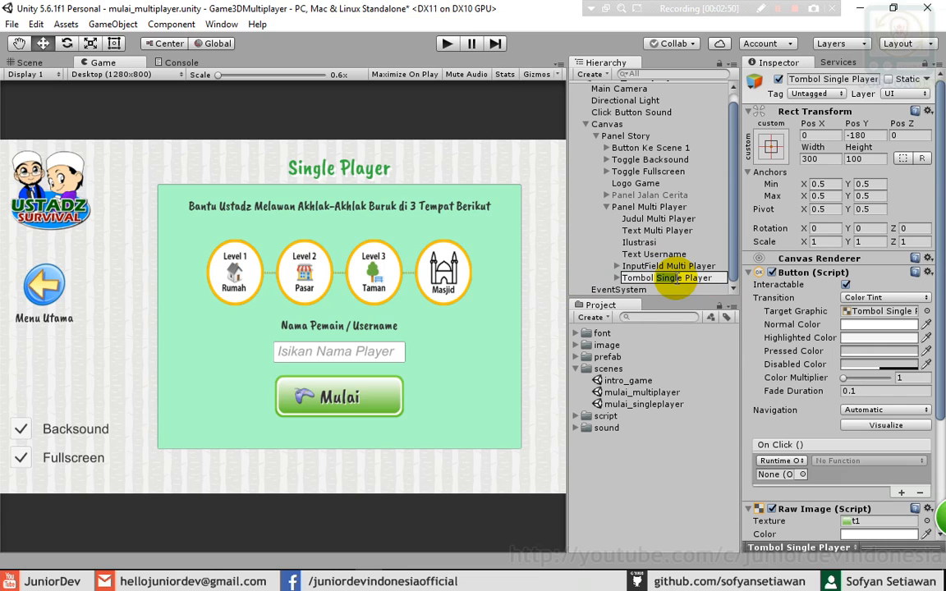
type("Multi")
left_click(653, 267)
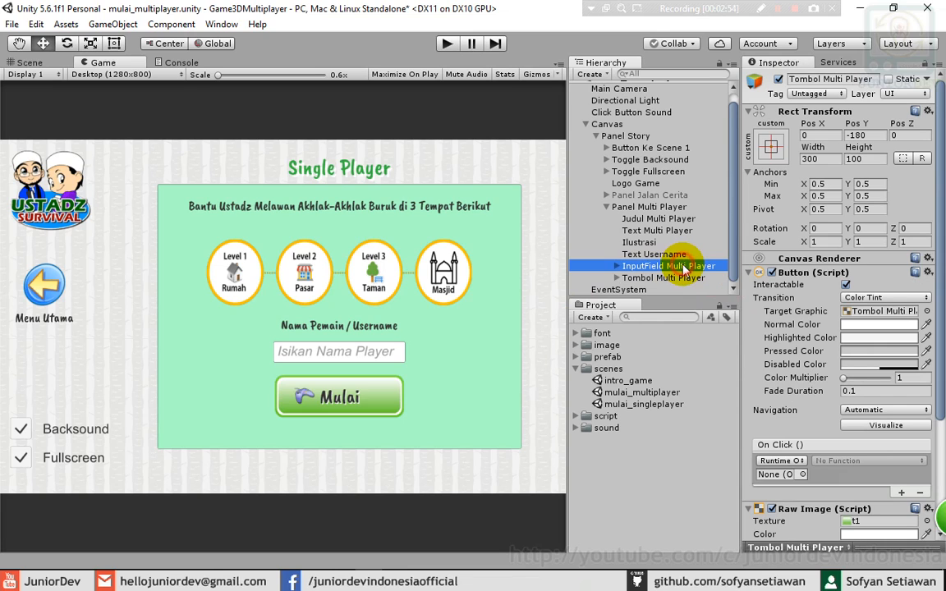
- Rename the input field's placeholder and Text Input to Multi Player, then collapse the children
left_click(616, 266)
scroll(645, 274, "down", 1)
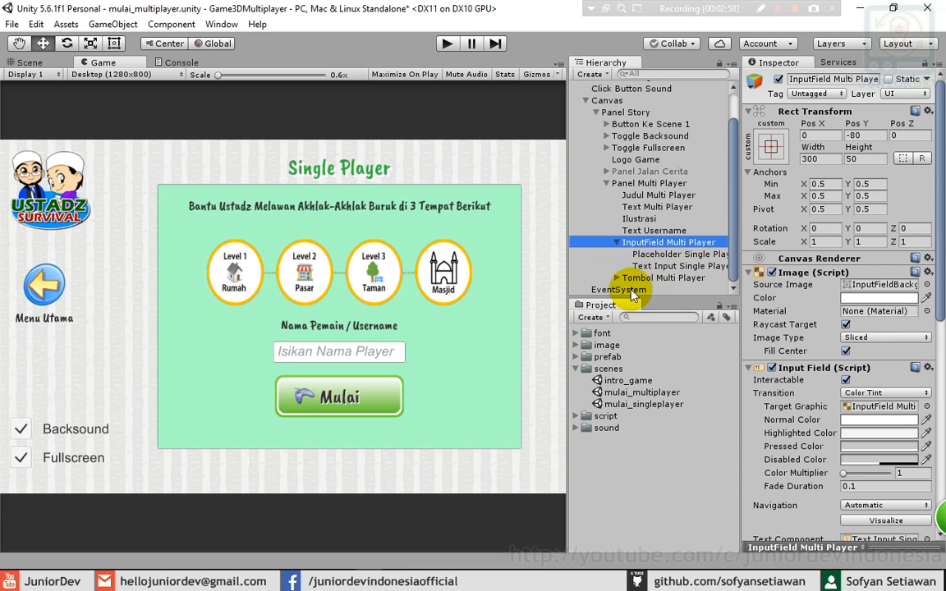
left_click(687, 255)
left_click(686, 253)
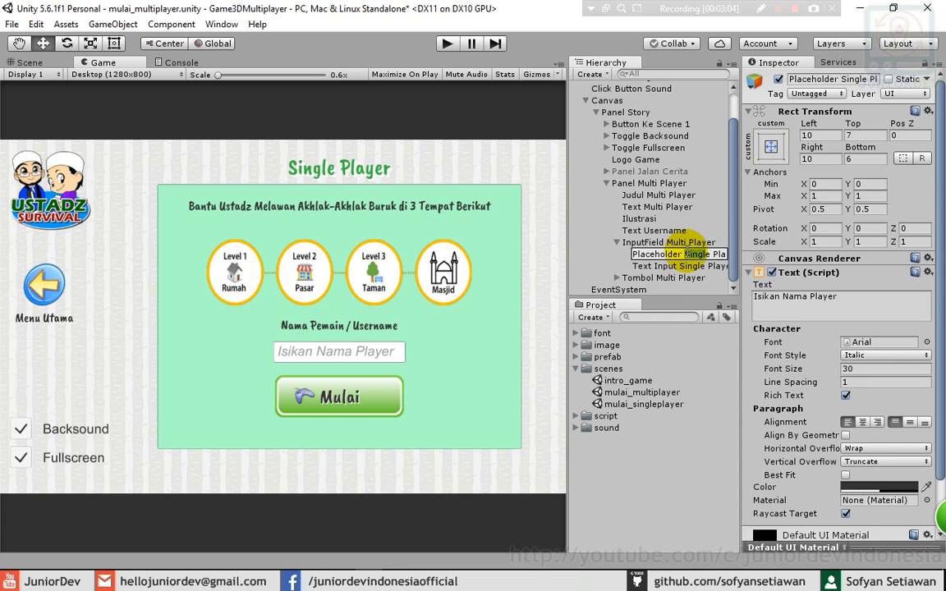
type("Multi")
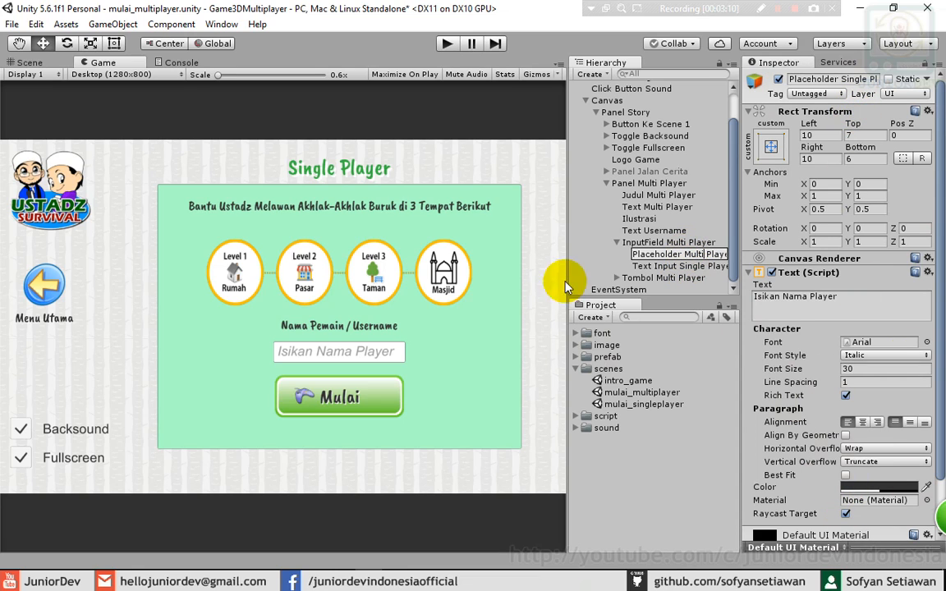
left_click(698, 270)
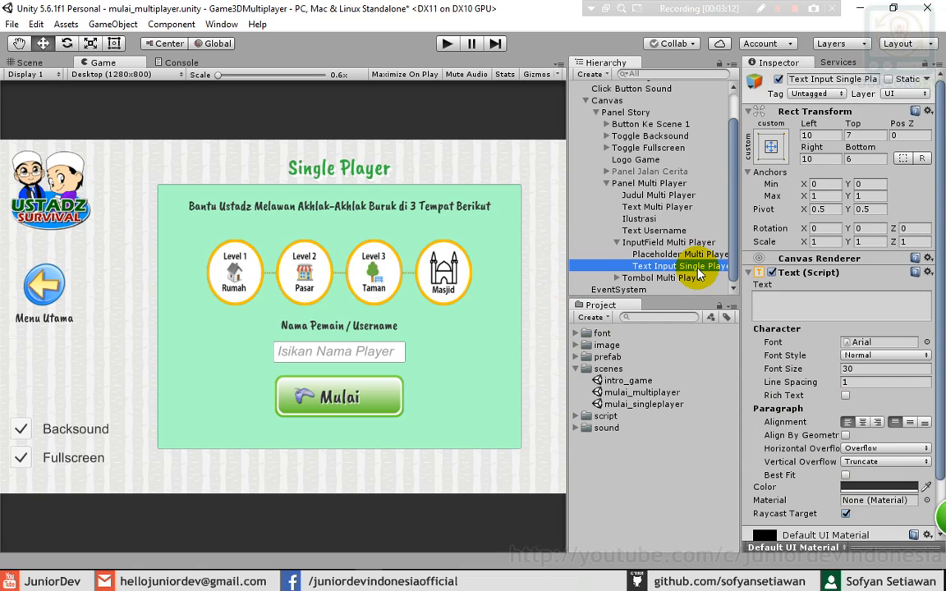
left_click(698, 269)
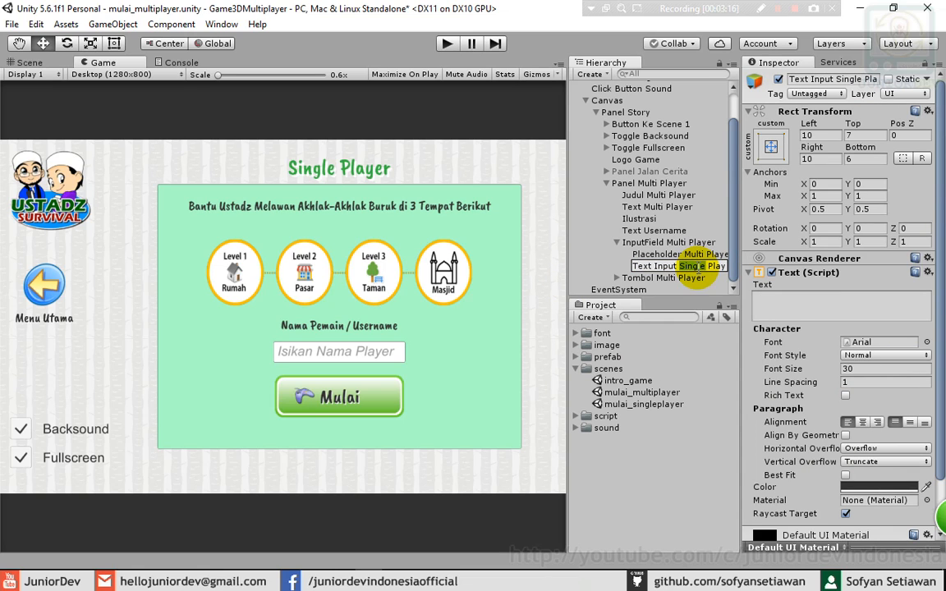
type("Multi")
key("Return")
left_click(632, 277)
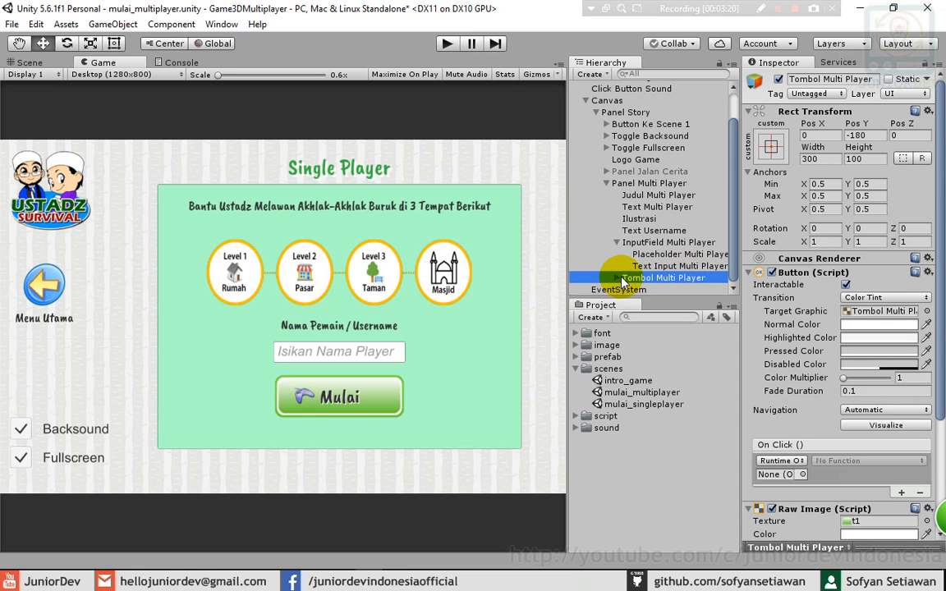
left_click(618, 278)
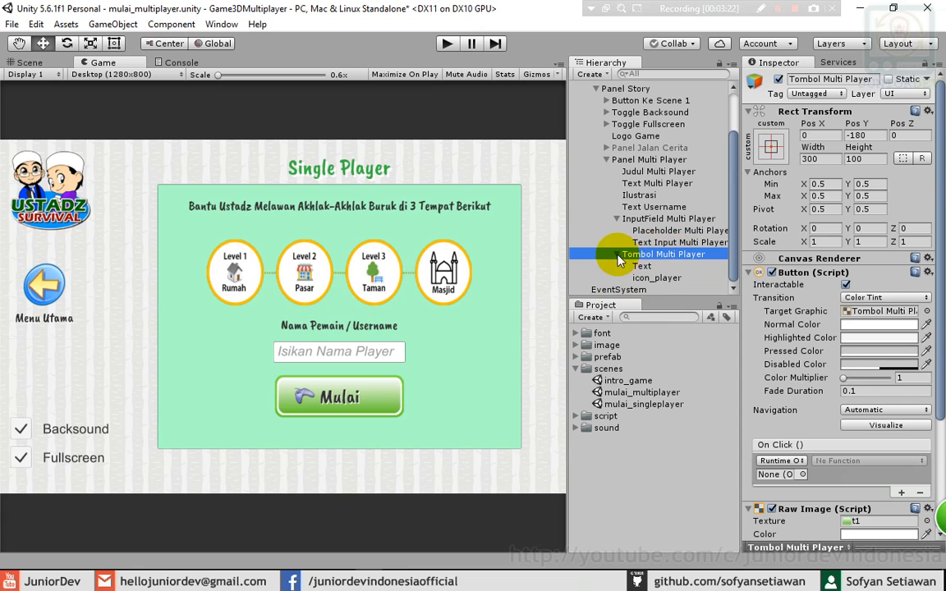
left_click(616, 255)
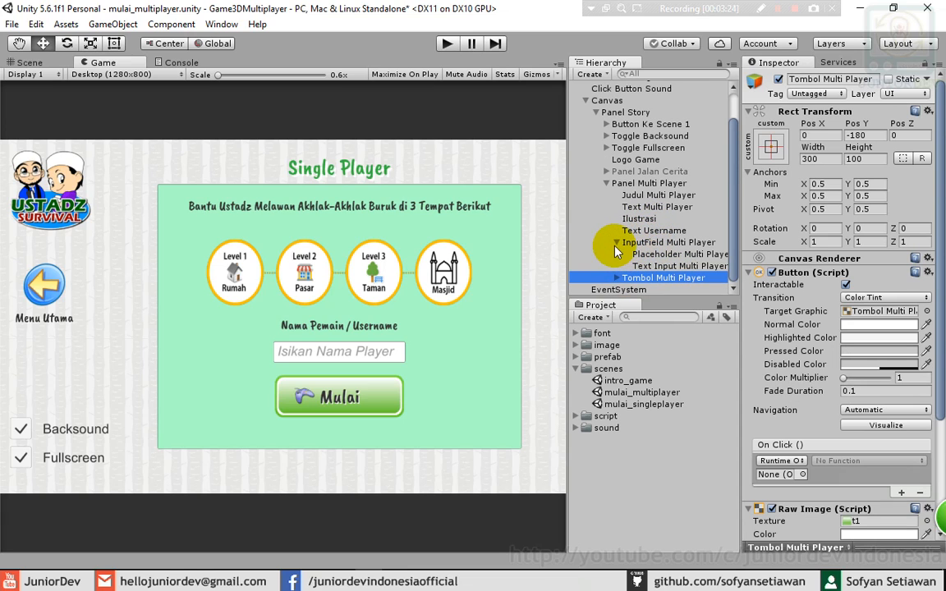
left_click(616, 243)
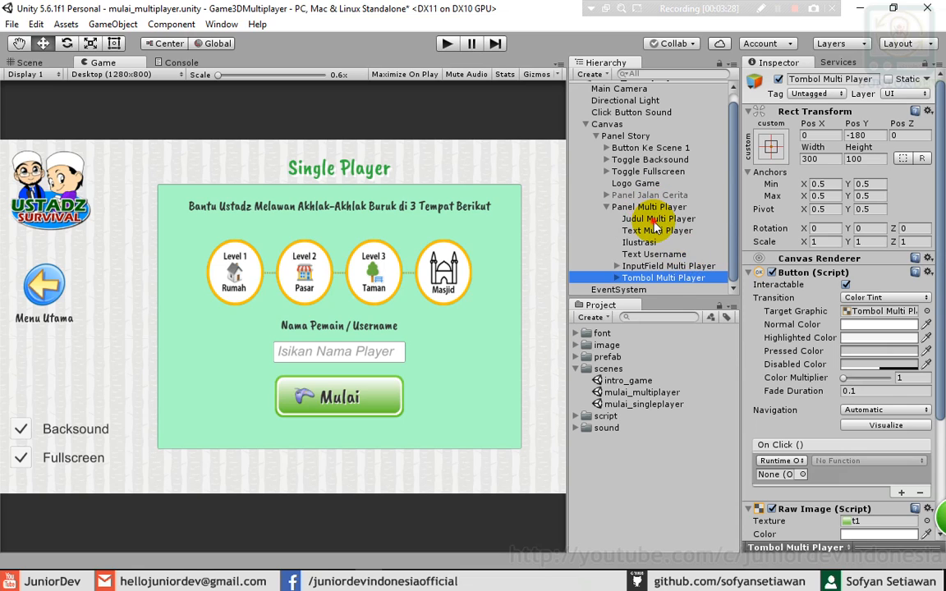
- Change Judul Multi Player's heading text from 'Single Player' to 'Multiplayer'
left_click(658, 219)
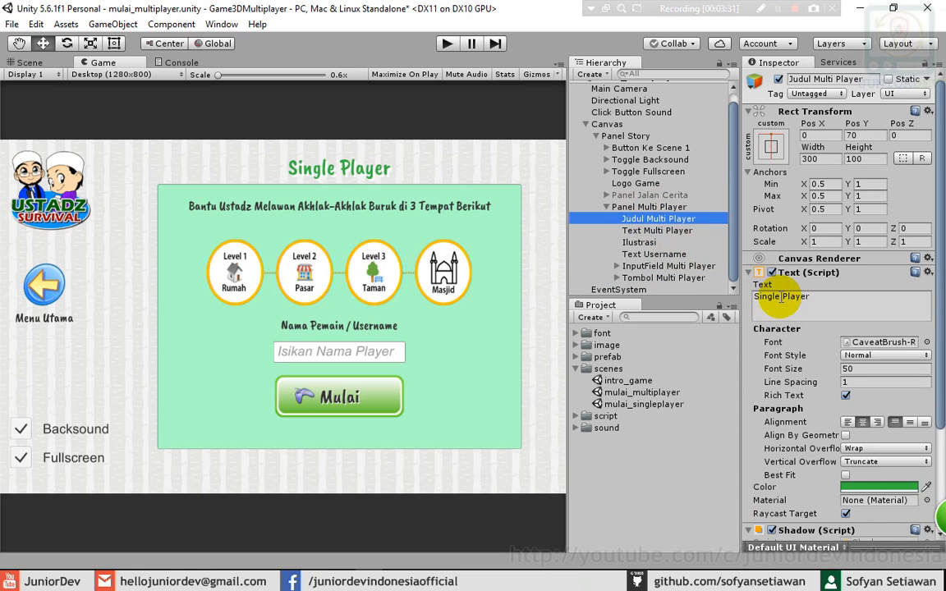
left_click_drag(779, 301, 737, 304)
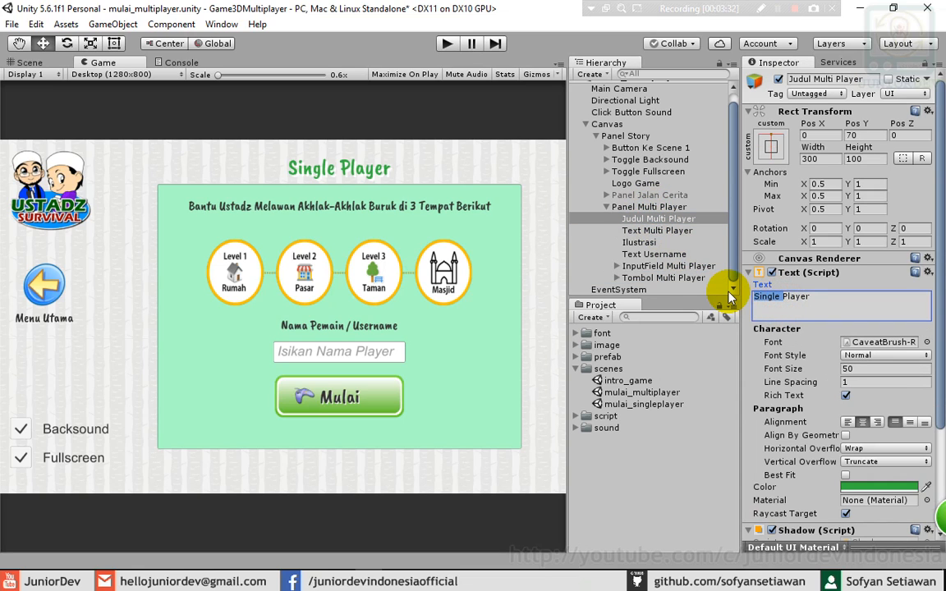
type("Multi")
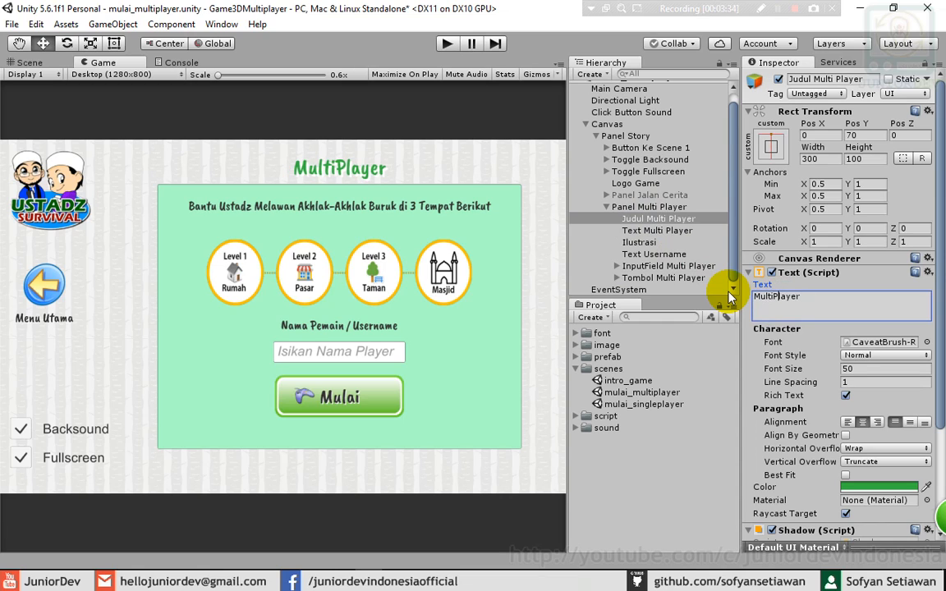
key("BackSpace")
type("p")
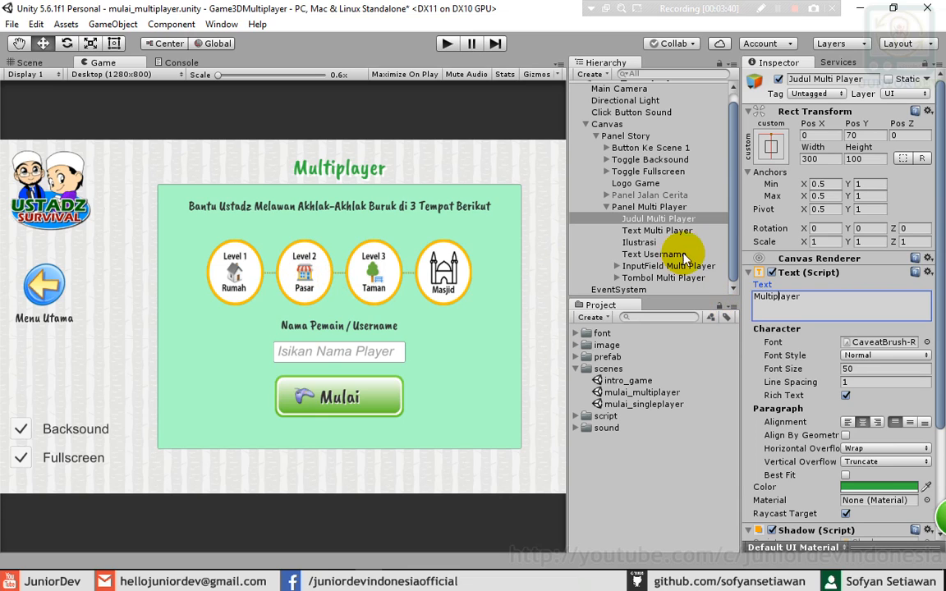
left_click(637, 243)
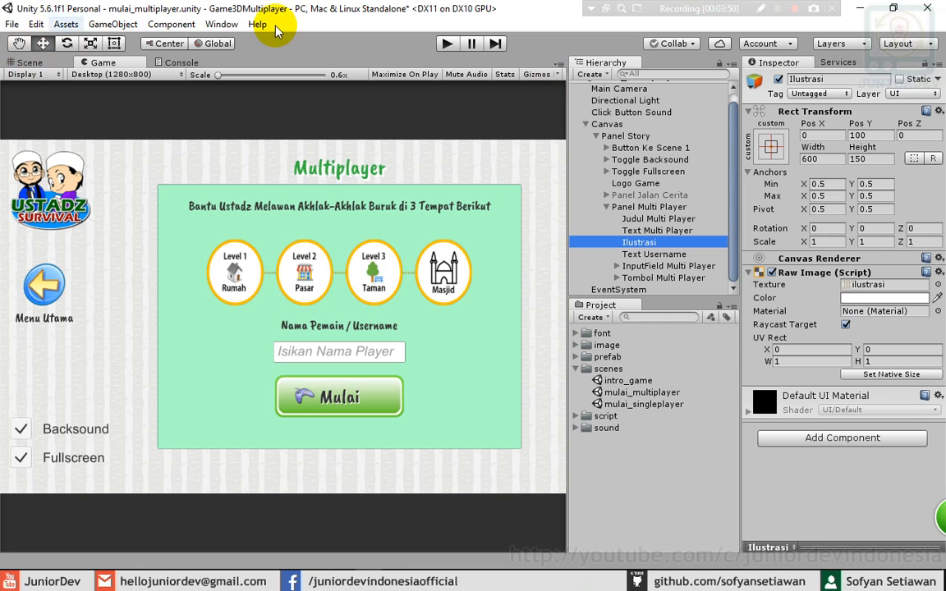
- Move the level-path image up to Pos Y 150
left_click(30, 62)
left_click_drag(335, 212, 338, 188)
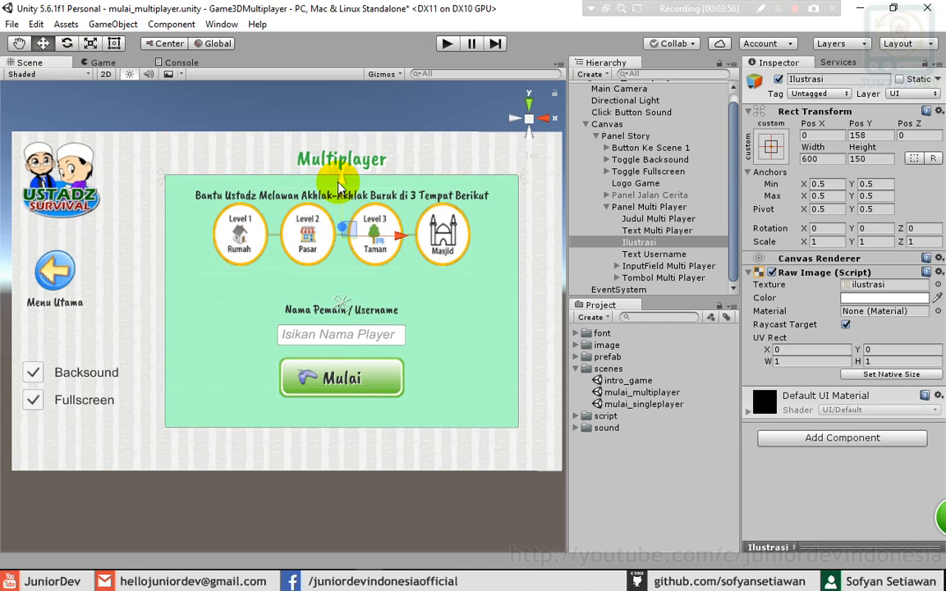
left_click(855, 134)
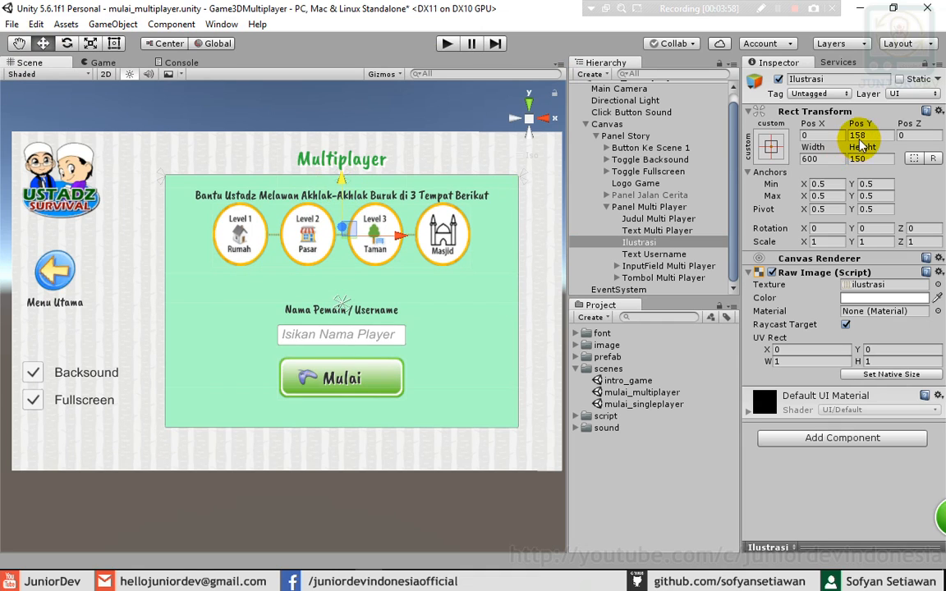
type("153")
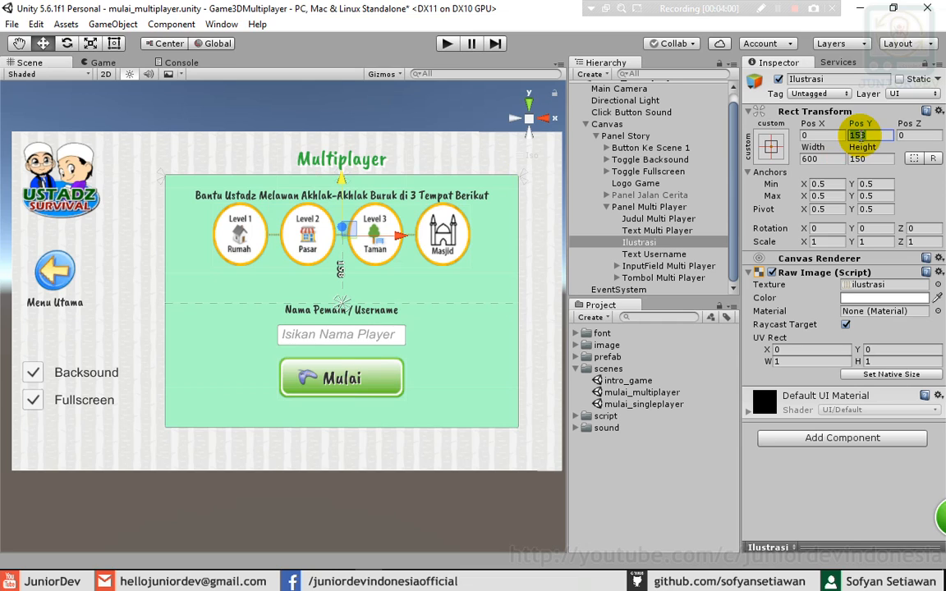
type("60")
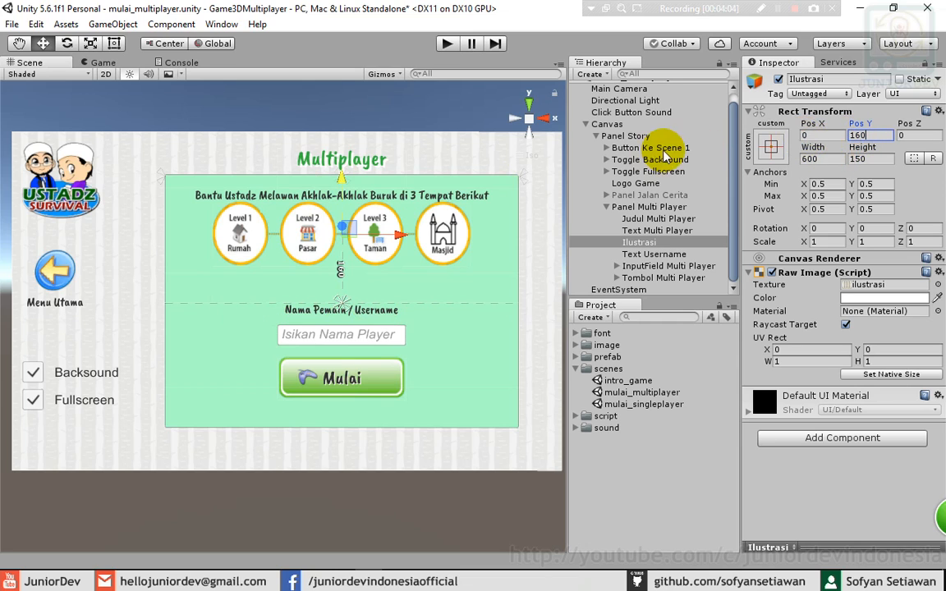
double_click(872, 136)
type("1")
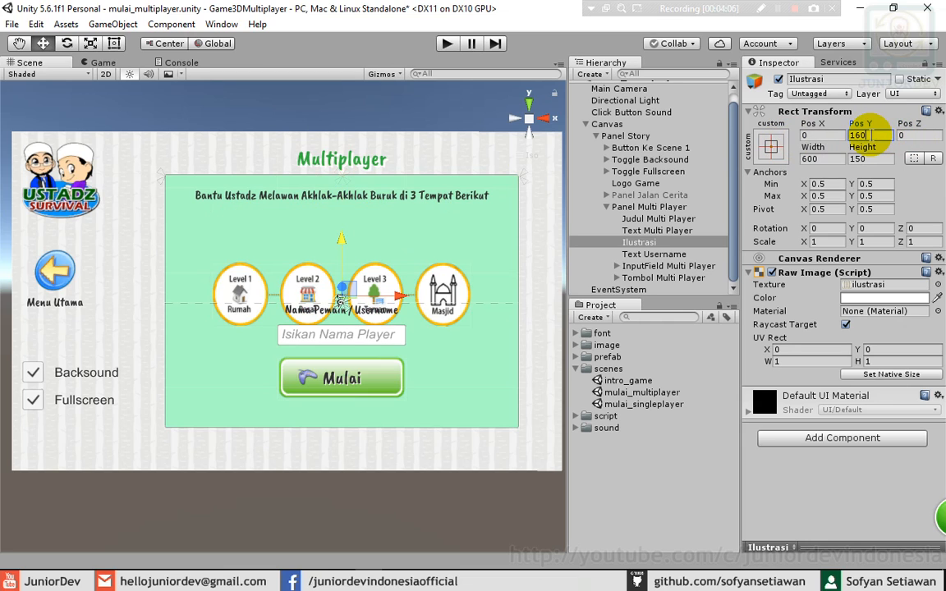
type("50")
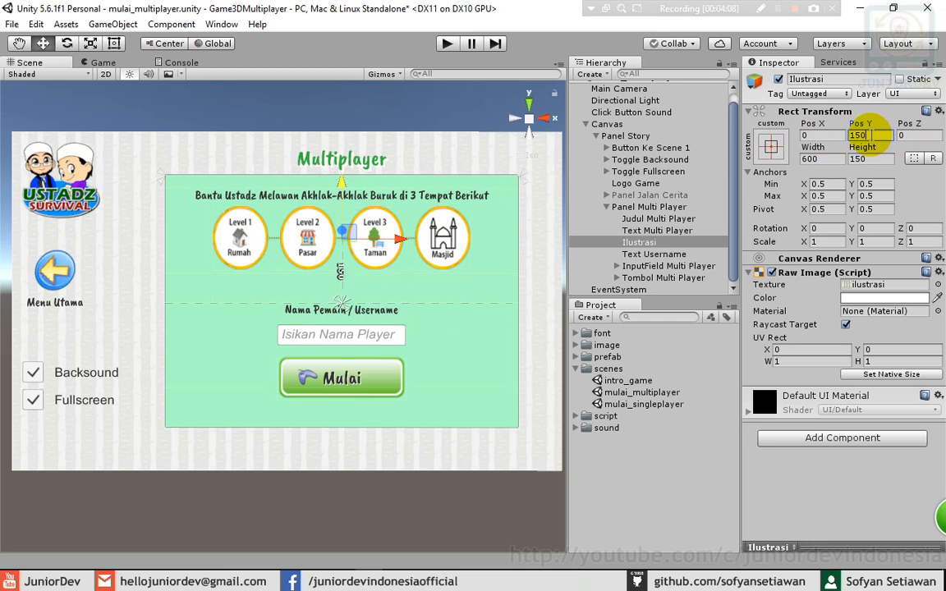
- Set Text Username to Pos Y -240 and InputField to -5, and lower the Mulai button
left_click(336, 312)
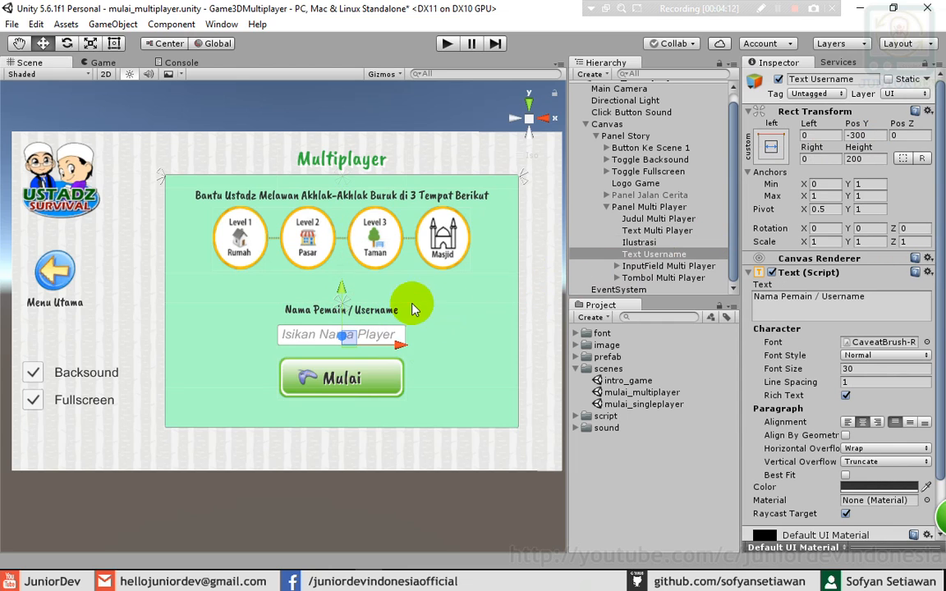
left_click_drag(342, 294, 343, 271)
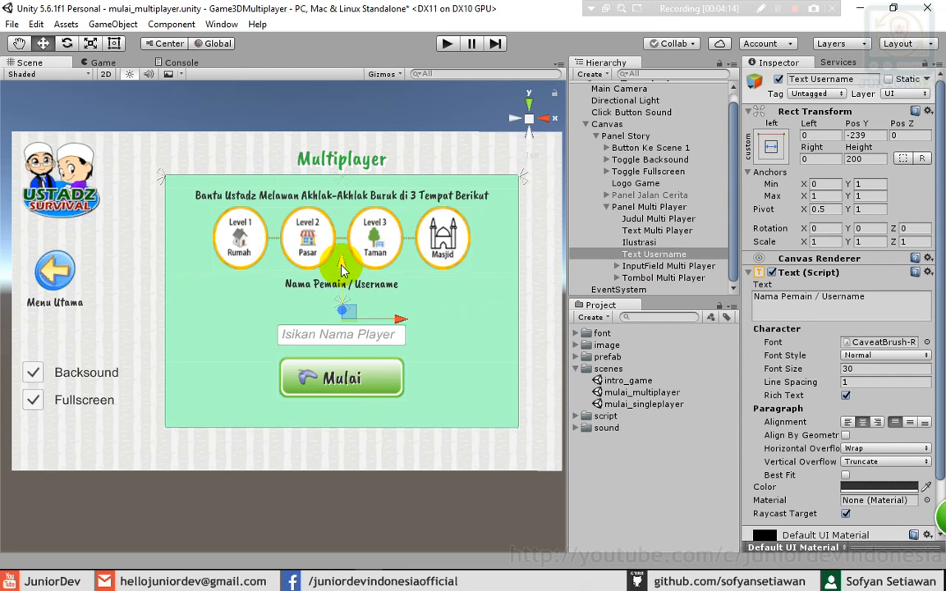
left_click(870, 134)
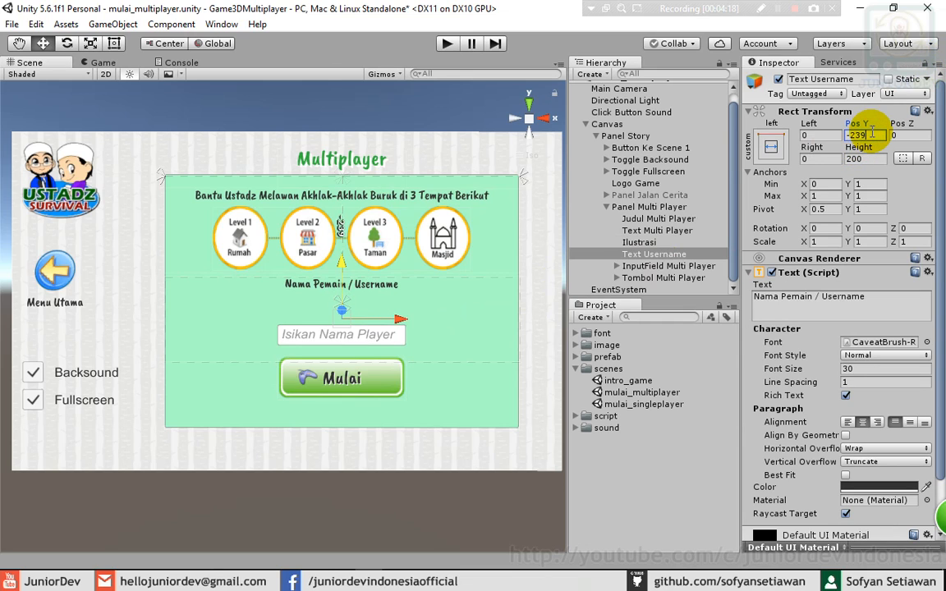
type("-240")
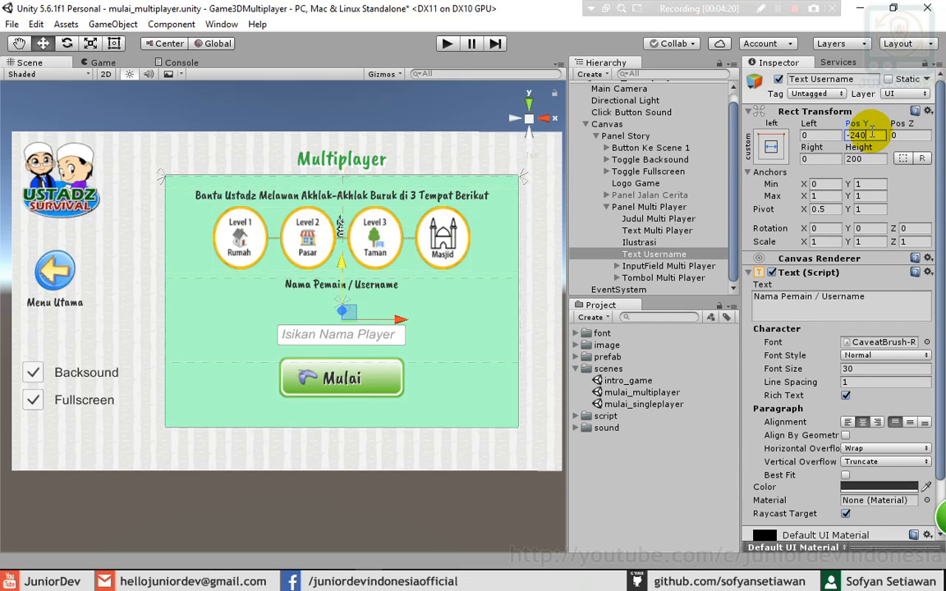
left_click(366, 338)
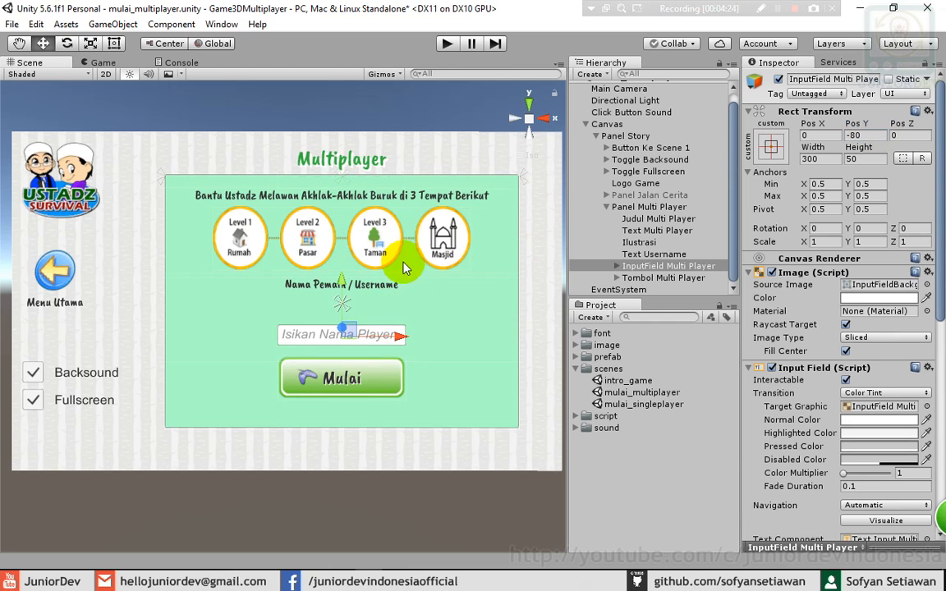
left_click_drag(343, 284, 344, 255)
left_click(854, 134)
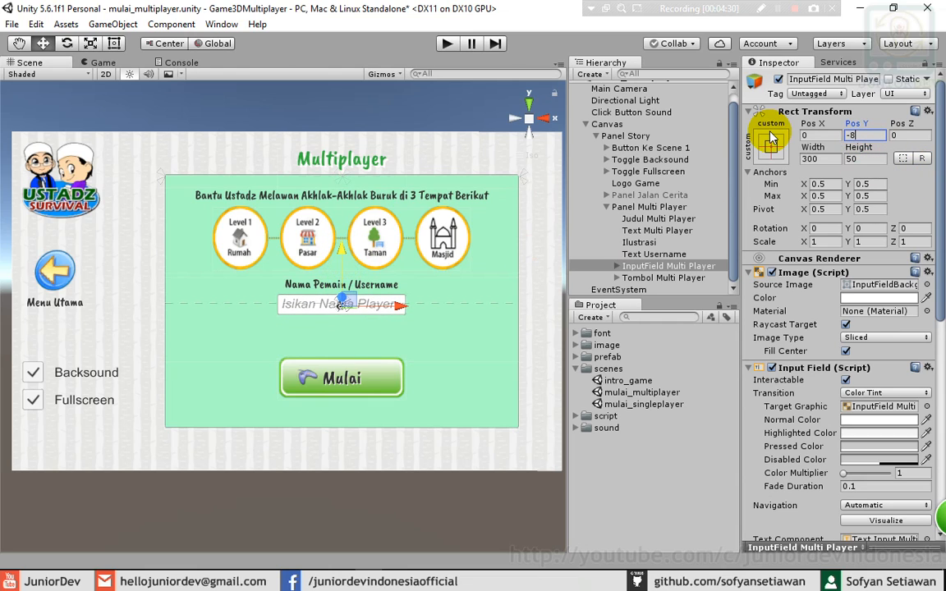
type("-5")
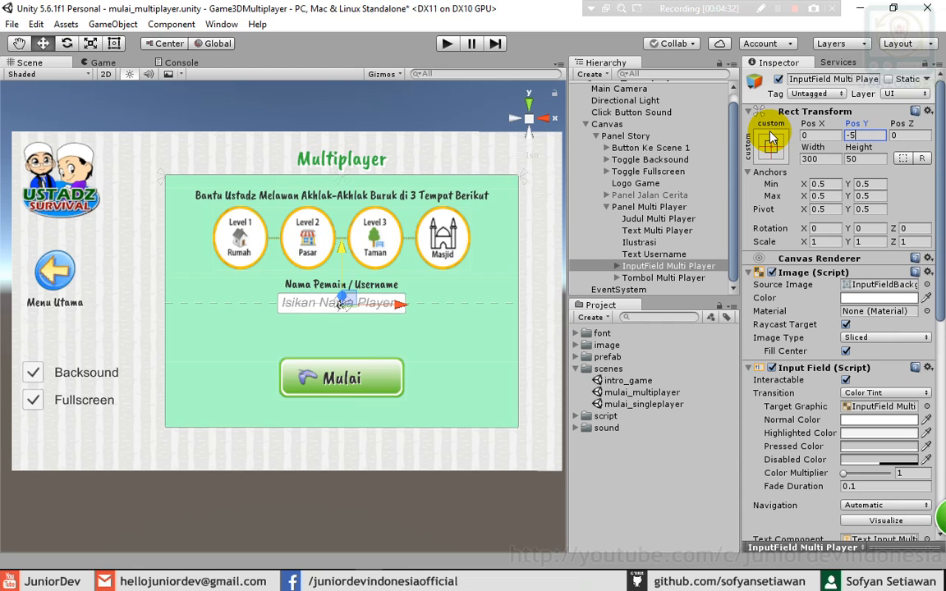
left_click(341, 376)
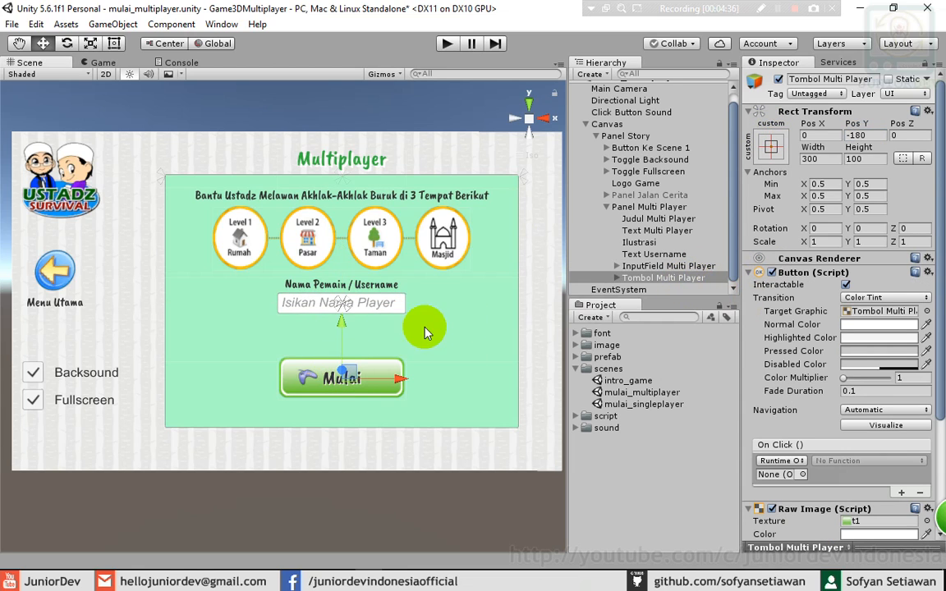
left_click_drag(343, 326, 343, 345)
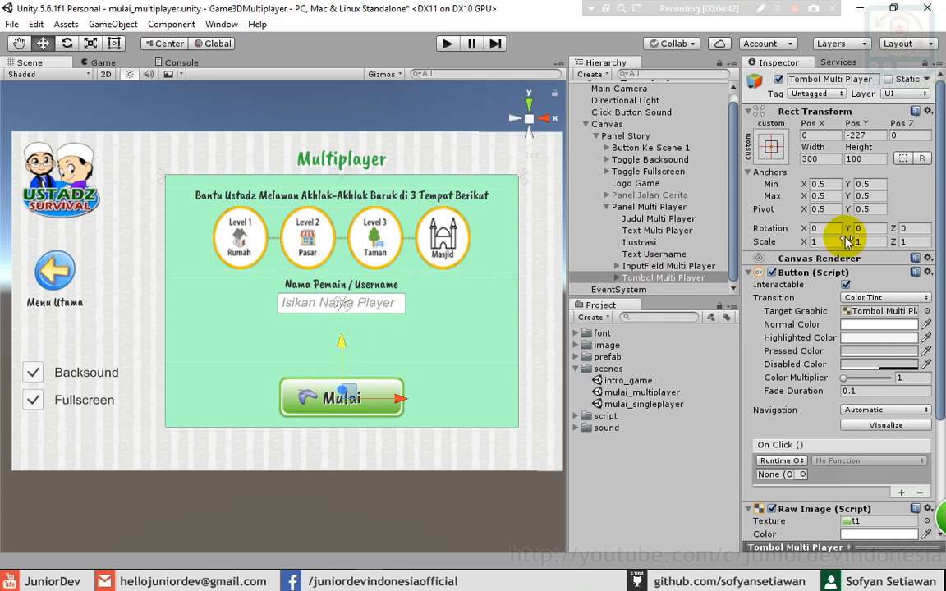
- Change the button's label text to 'Gabung' and set icon_player Pos X to 50
left_click(616, 278)
left_click(639, 266)
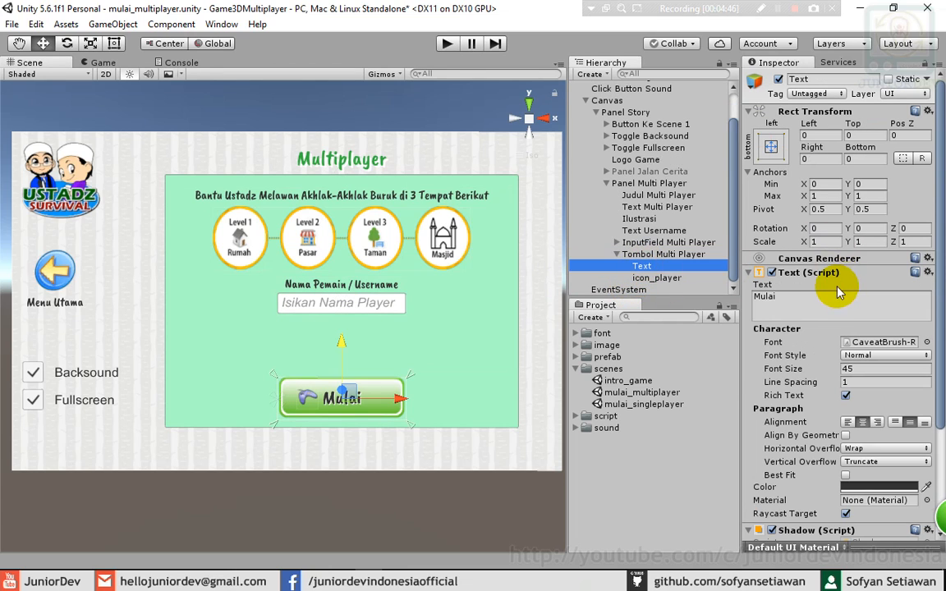
left_click(795, 298)
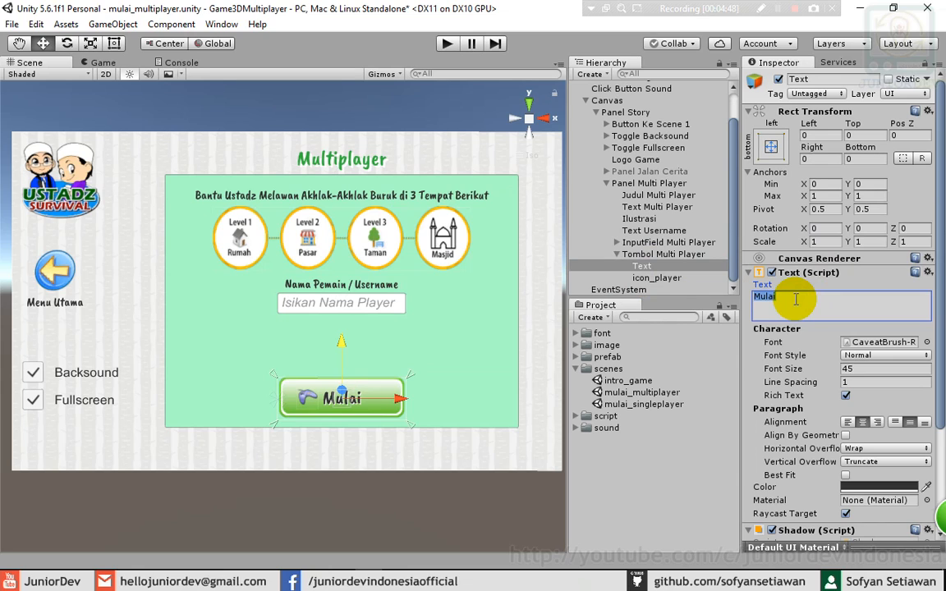
type("Gabung")
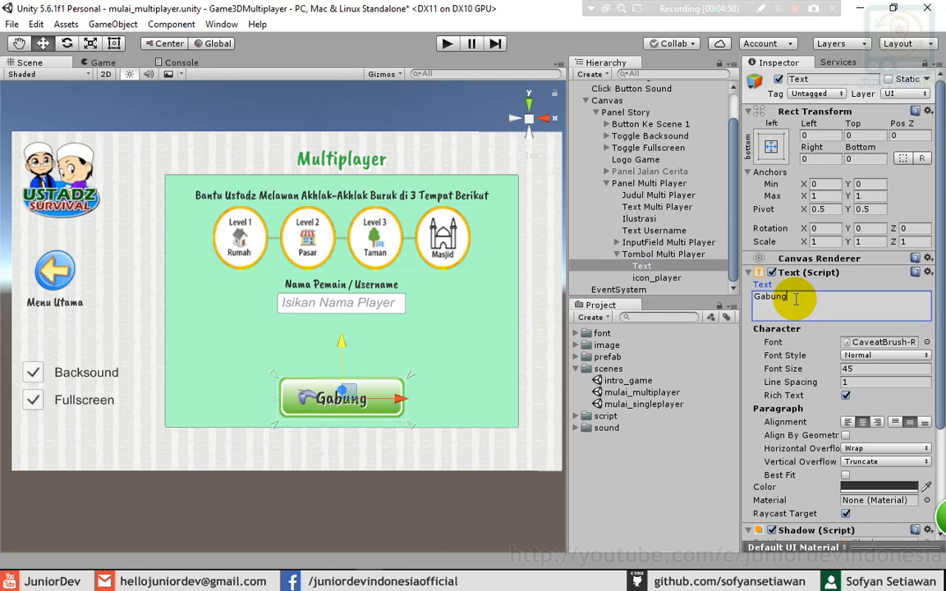
left_click(678, 279)
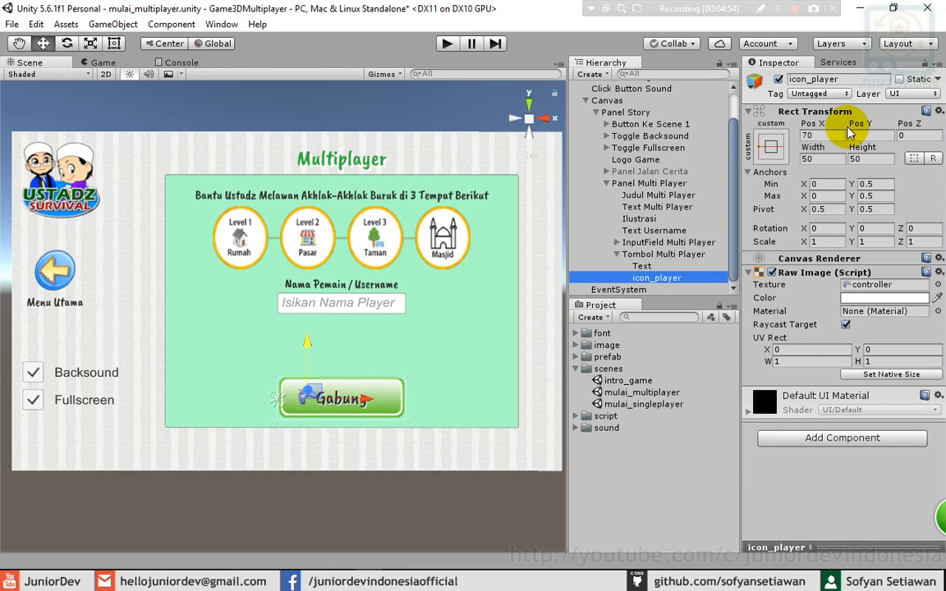
left_click(821, 136)
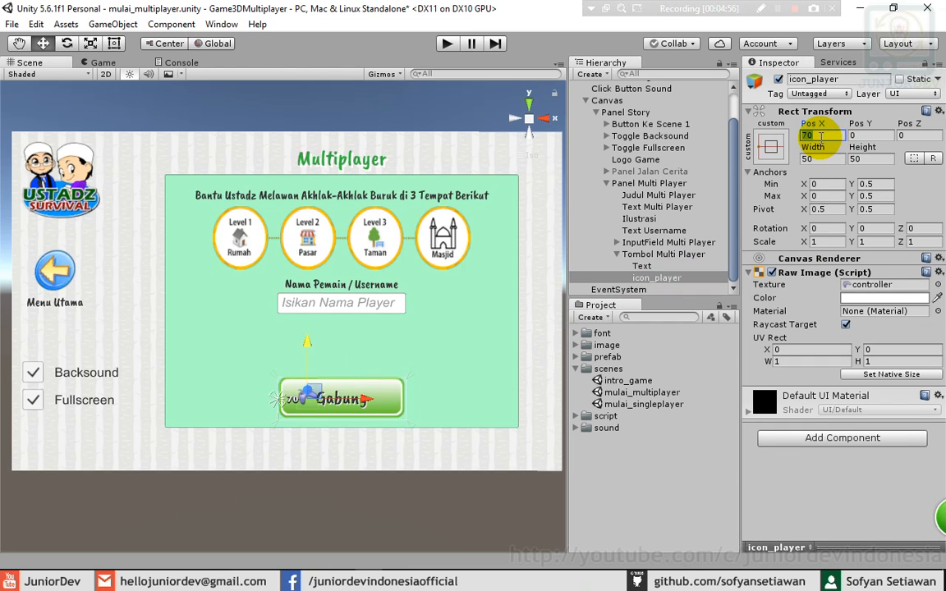
type("50")
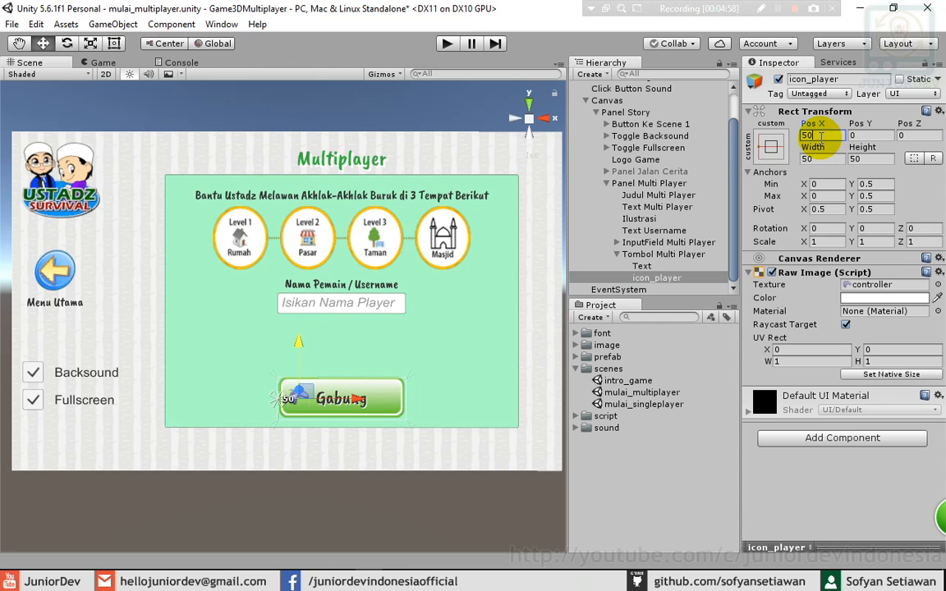
left_click(645, 266)
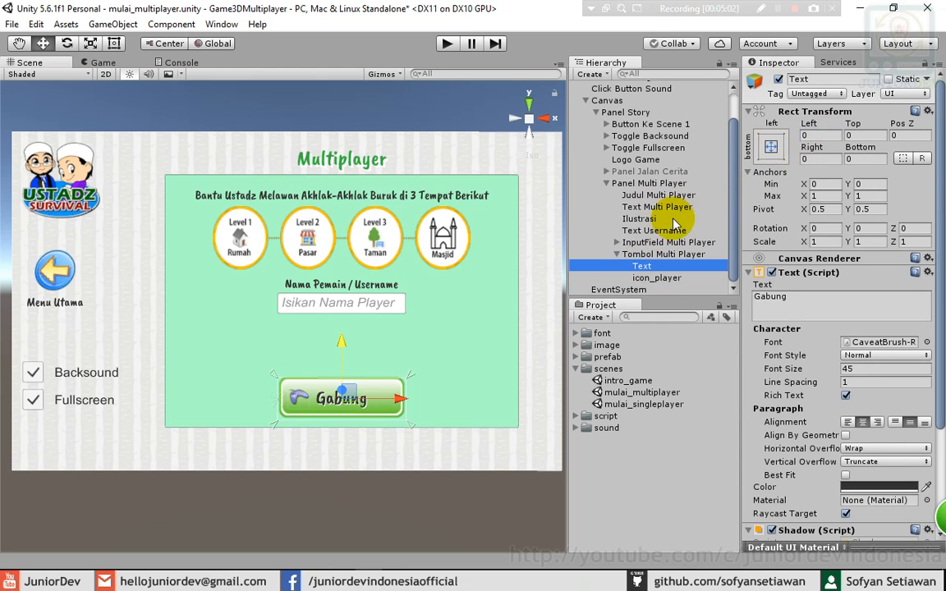
left_click(617, 254)
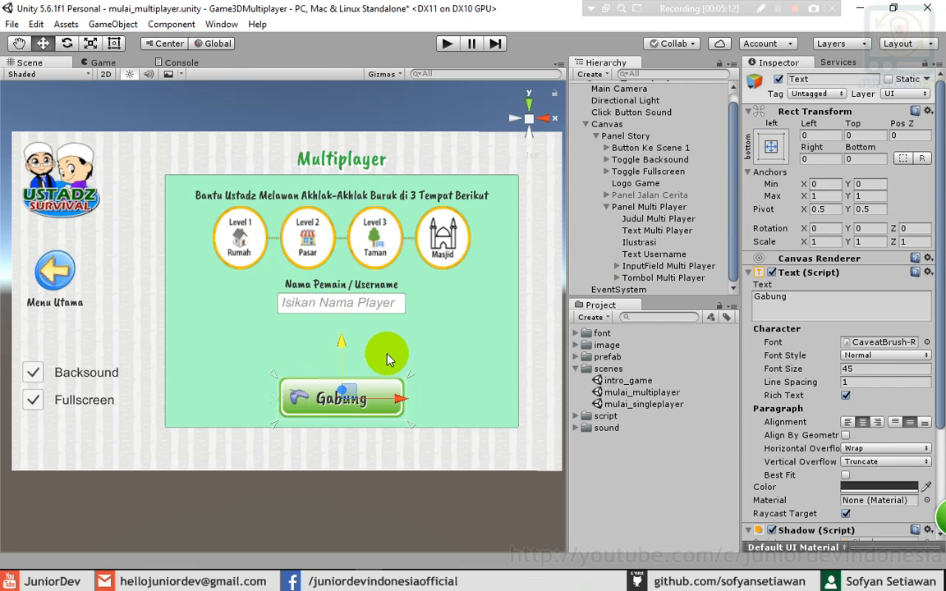
- Duplicate Text Username, place it after InputField and rename it Text Memilih Room
left_click(648, 255)
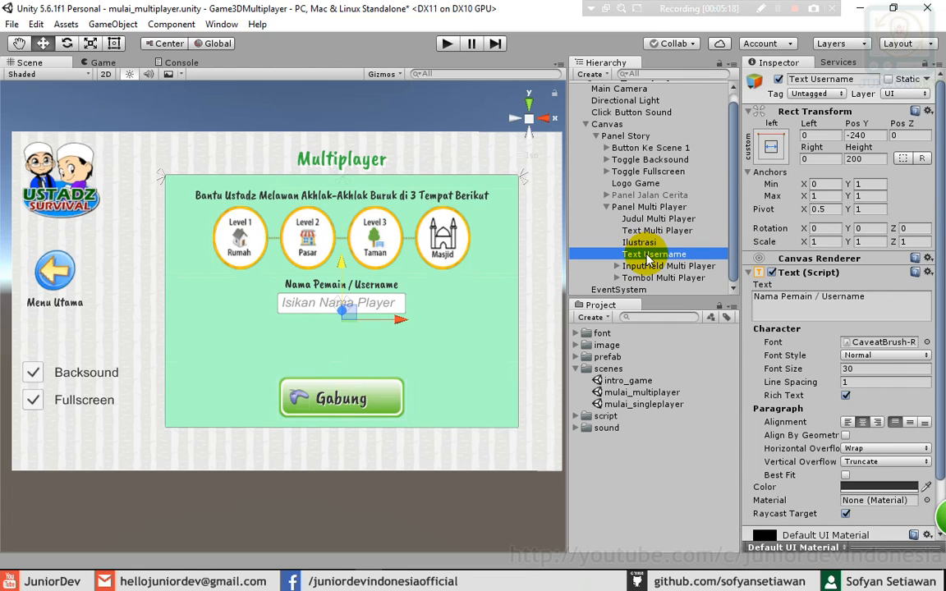
right_click(659, 256)
left_click(677, 315)
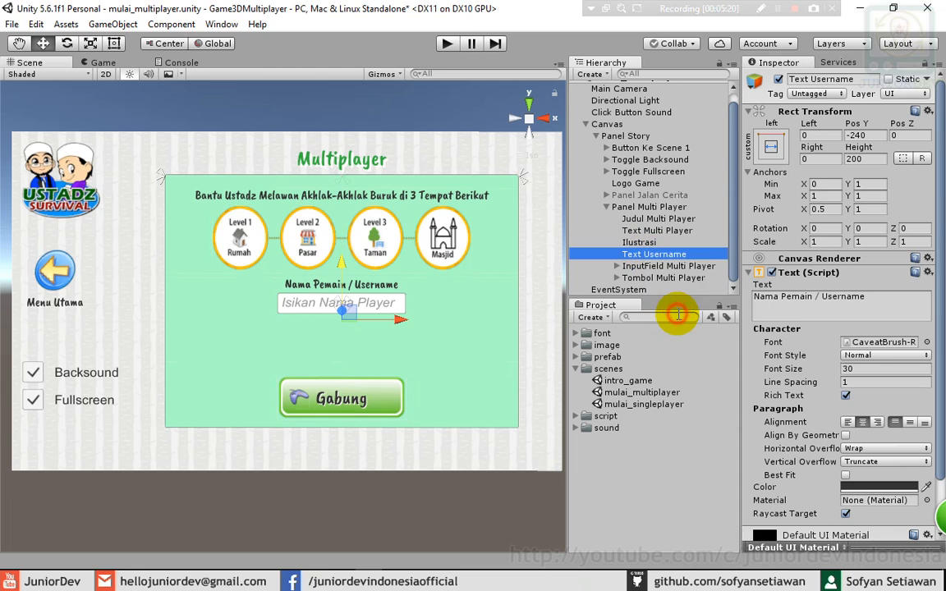
scroll(665, 283, "down", 1)
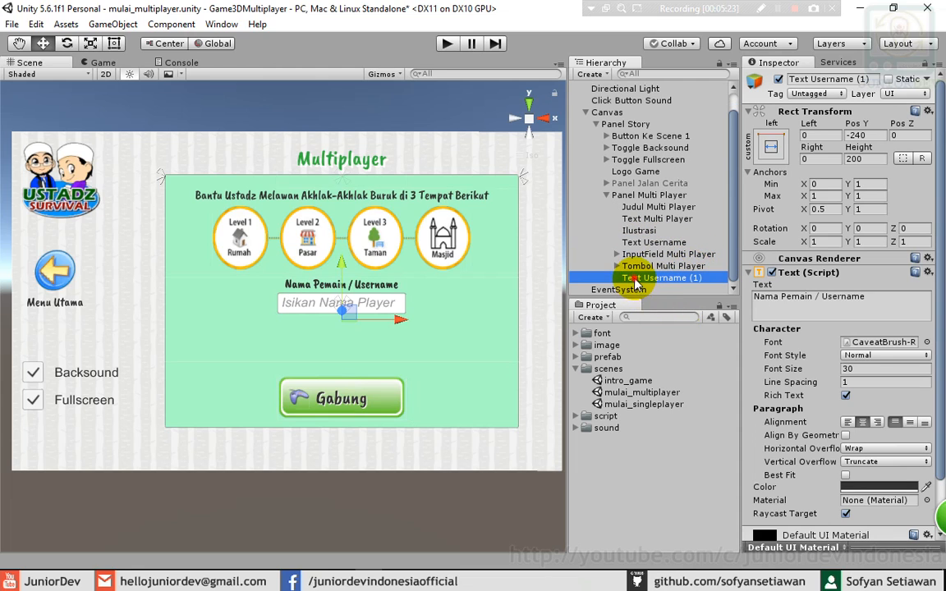
mouse_move(636, 283)
left_mouse_down()
mouse_move(638, 261)
mouse_move(647, 273)
left_mouse_up()
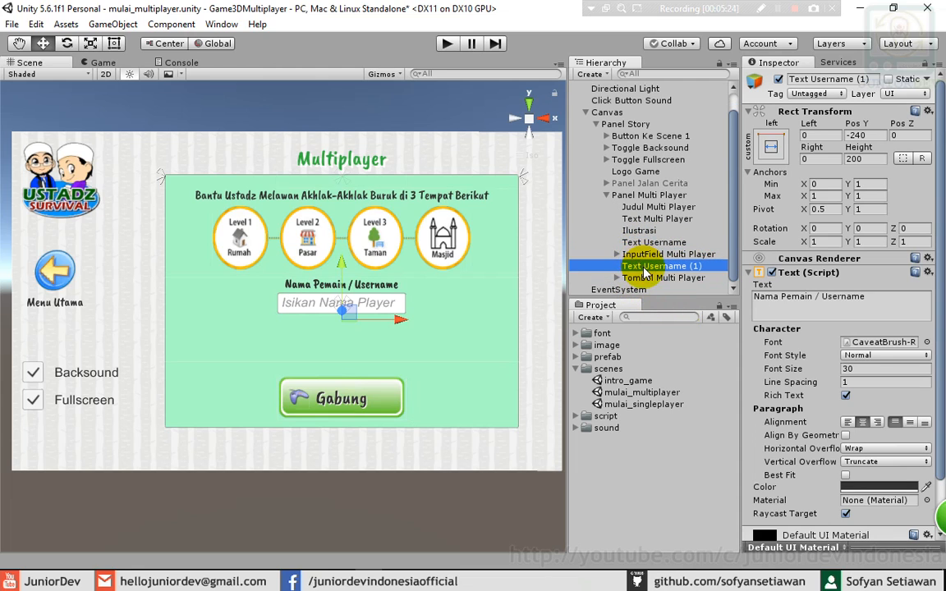
left_click(646, 268)
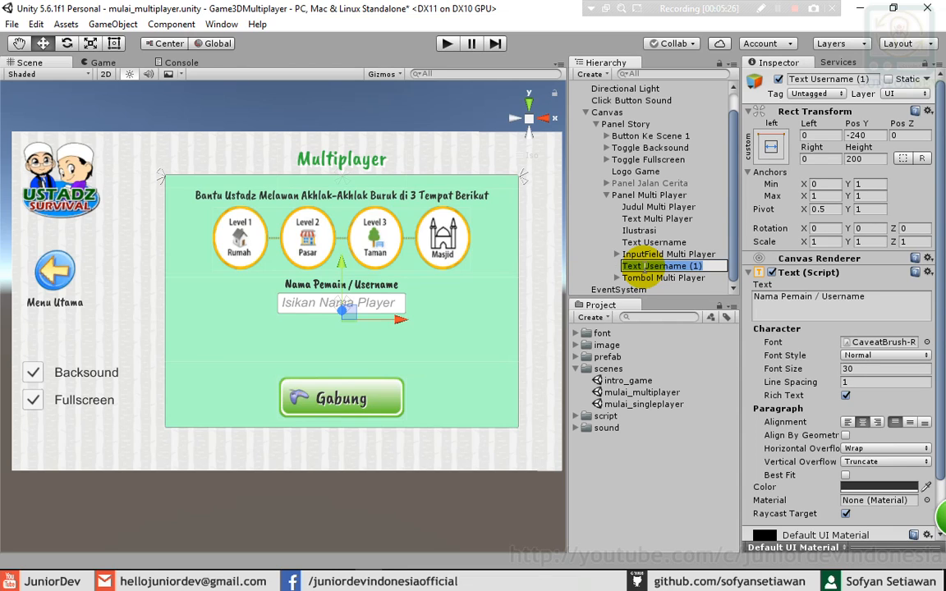
key("End")
type("M")
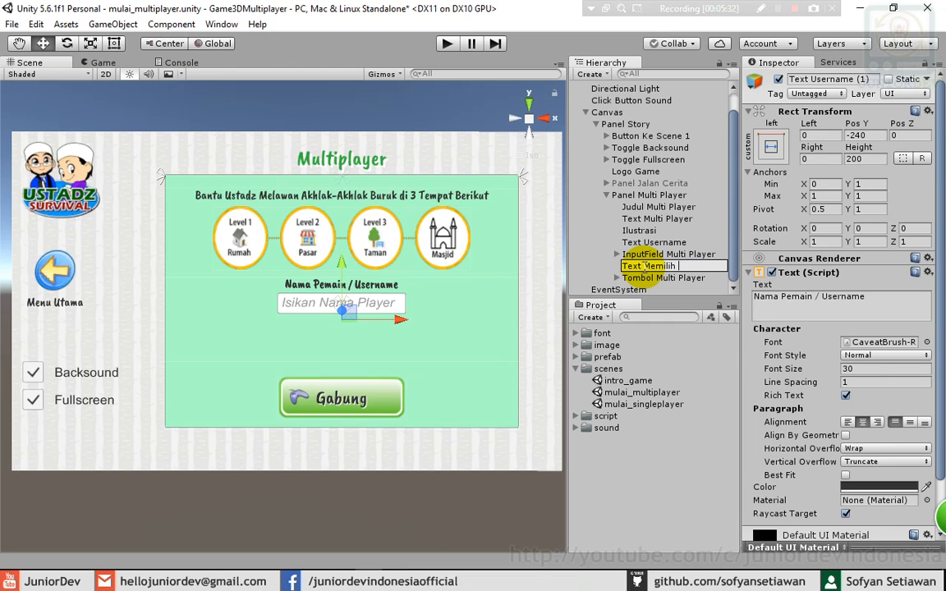
key("Return")
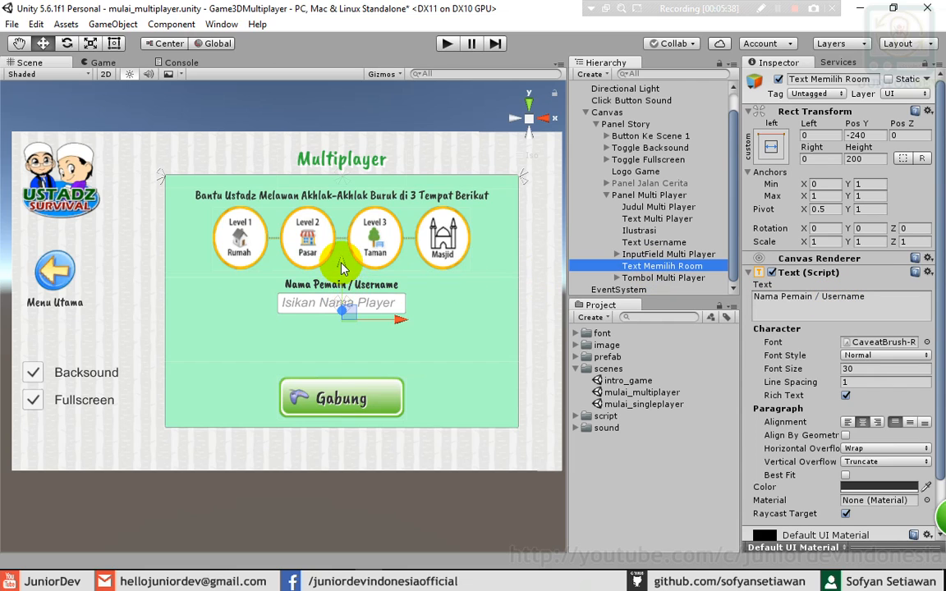
- Move Text Memilih Room to Pos Y -350 and make it read 'Pilih Grup'
left_click_drag(342, 268, 336, 316)
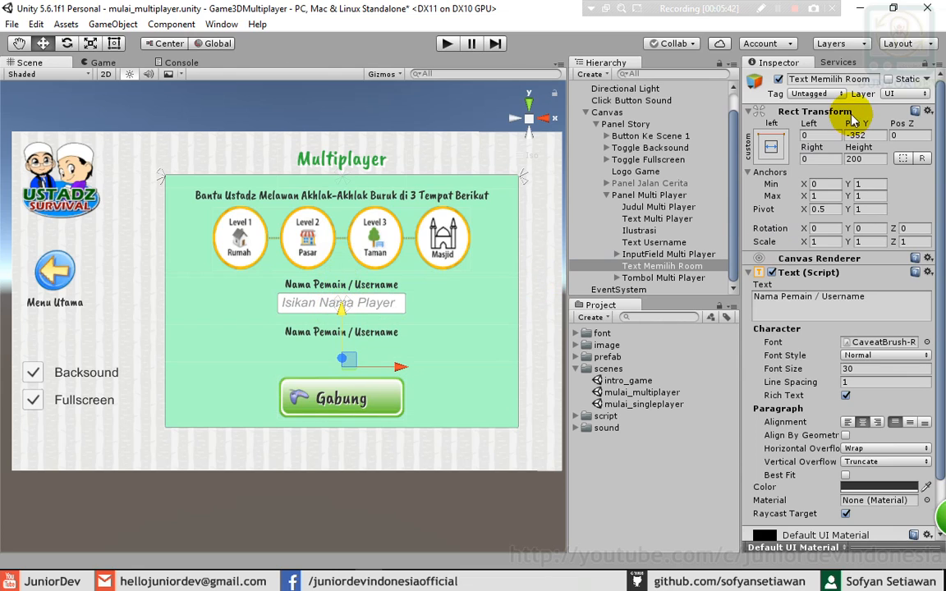
left_click(857, 136)
double_click(868, 137)
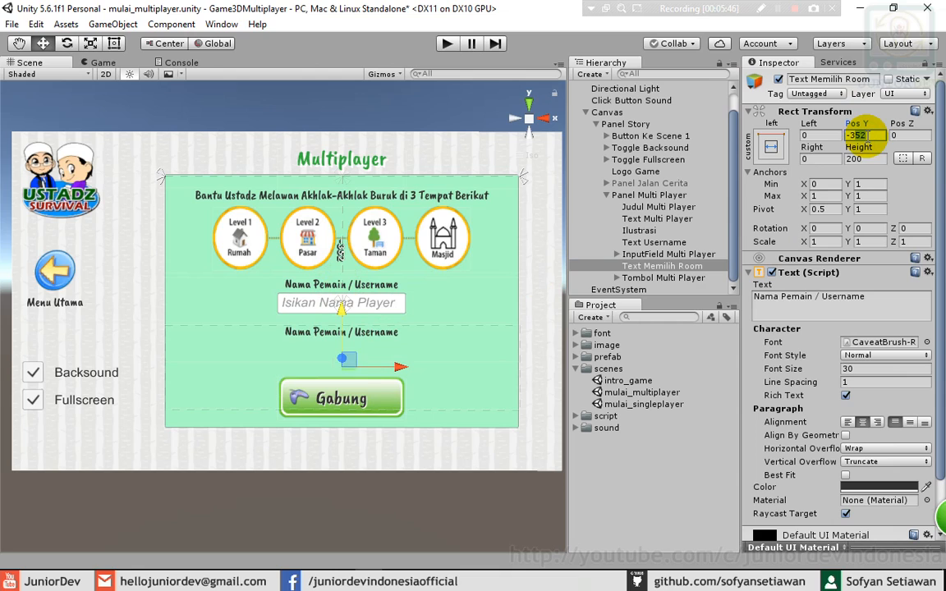
type("-350")
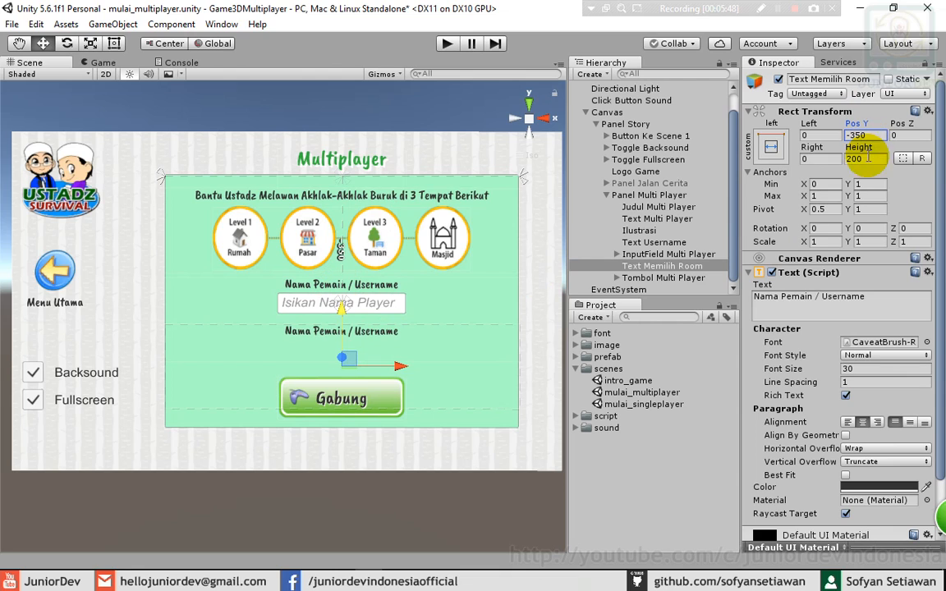
left_click(791, 307)
key("ctrl+a")
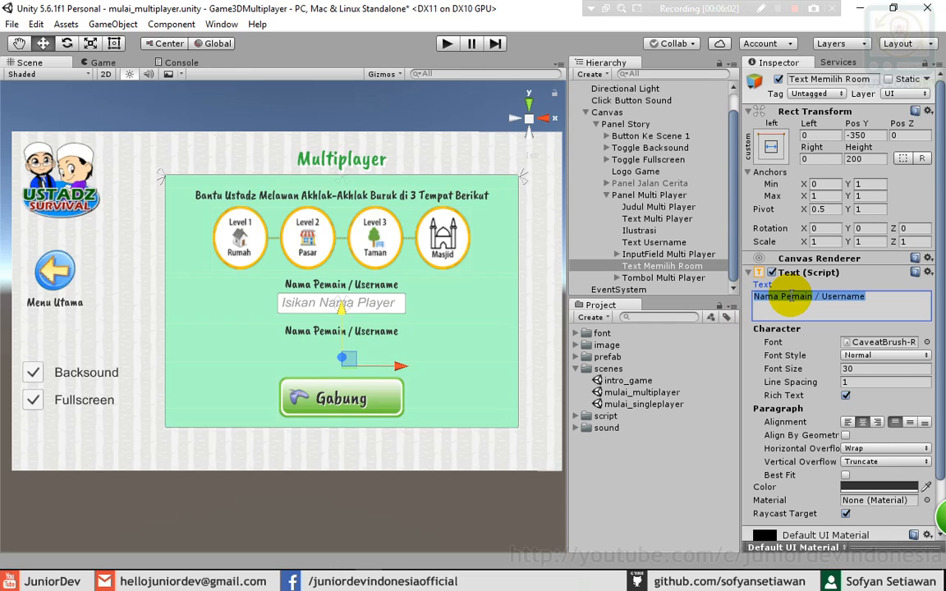
type("Pilih")
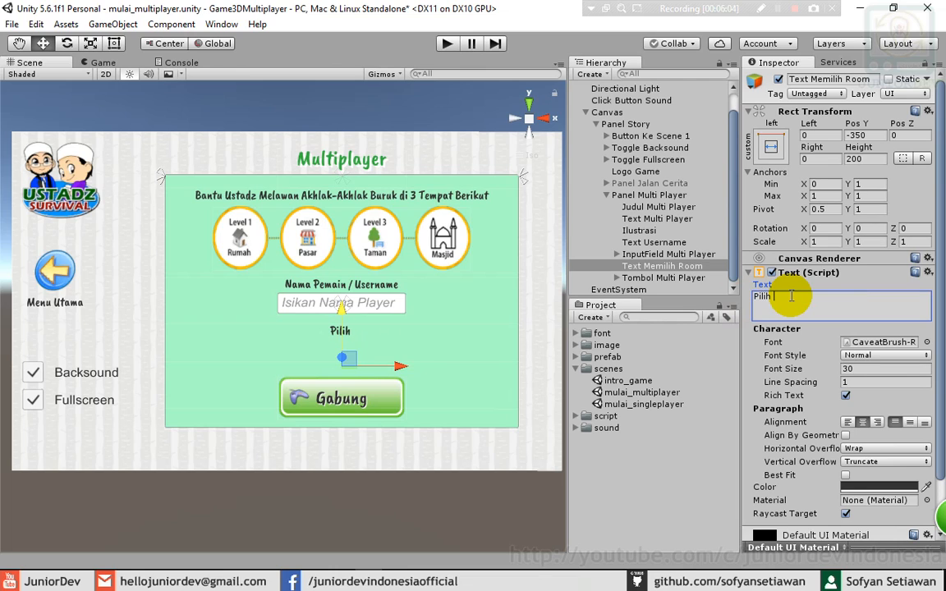
type(" RGrup")
left_click(653, 266)
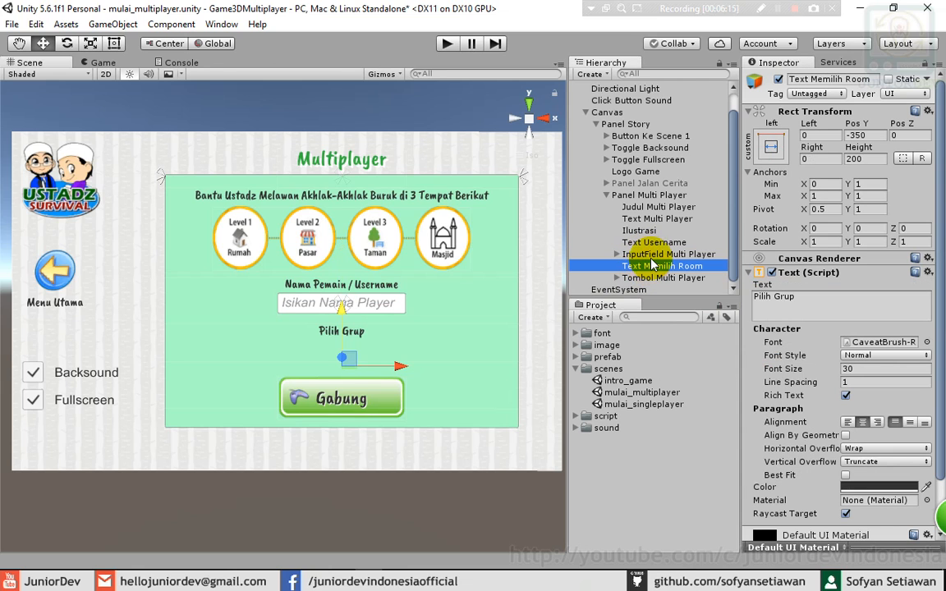
left_click(662, 196)
- Add a UI Dropdown to Panel Multi Player and move it below the Pilih Grup label
right_click(656, 197)
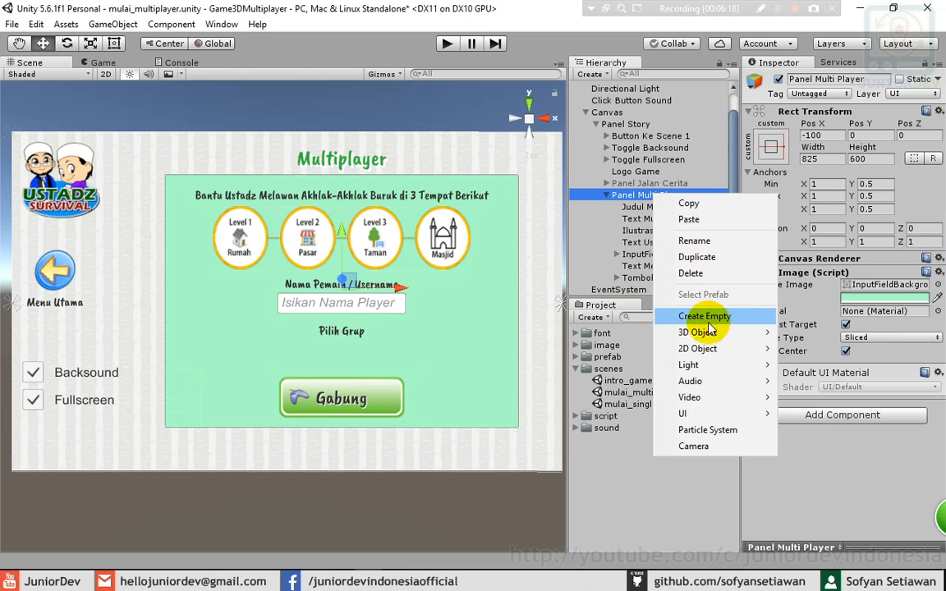
mouse_move(707, 350)
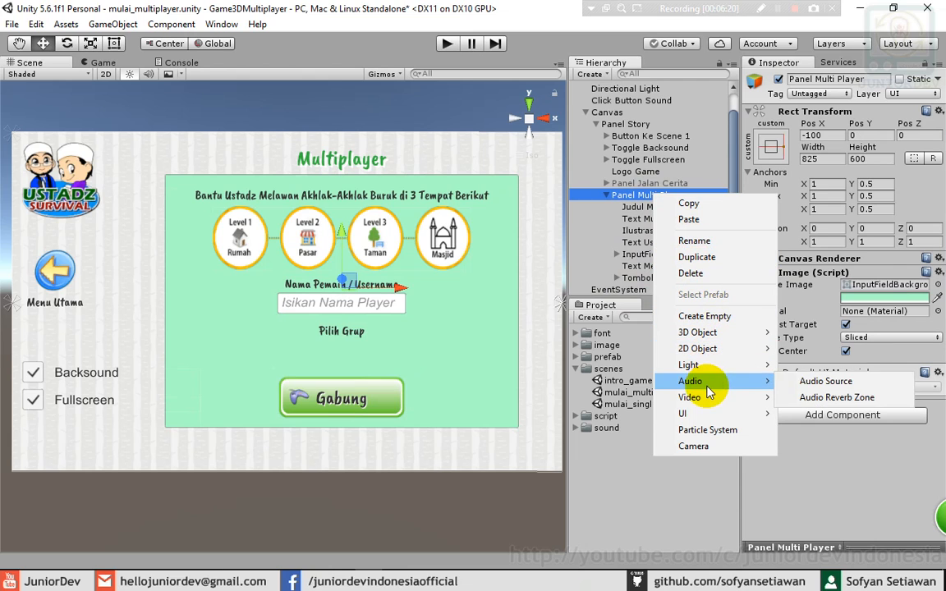
mouse_move(703, 414)
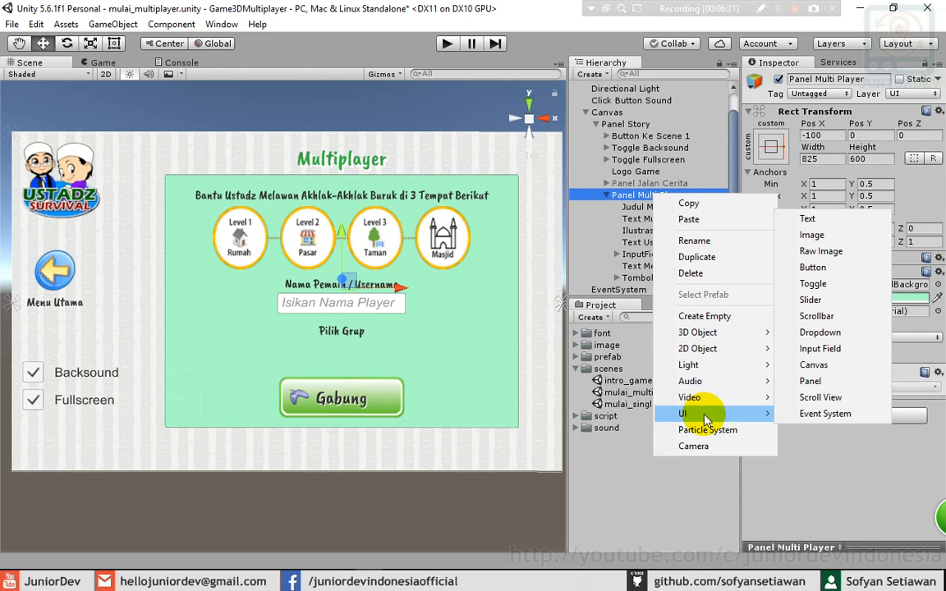
left_click(810, 334)
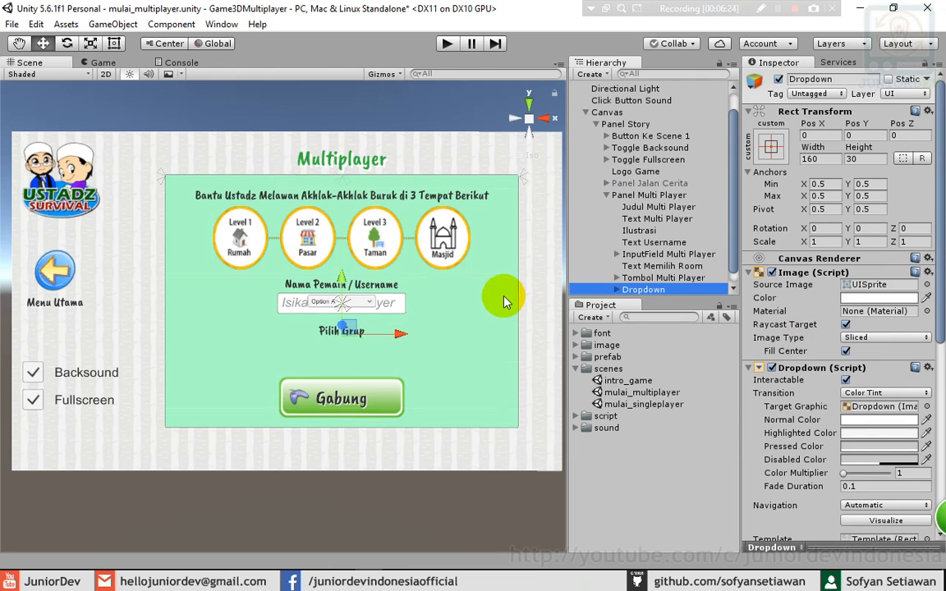
left_click_drag(343, 283, 348, 324)
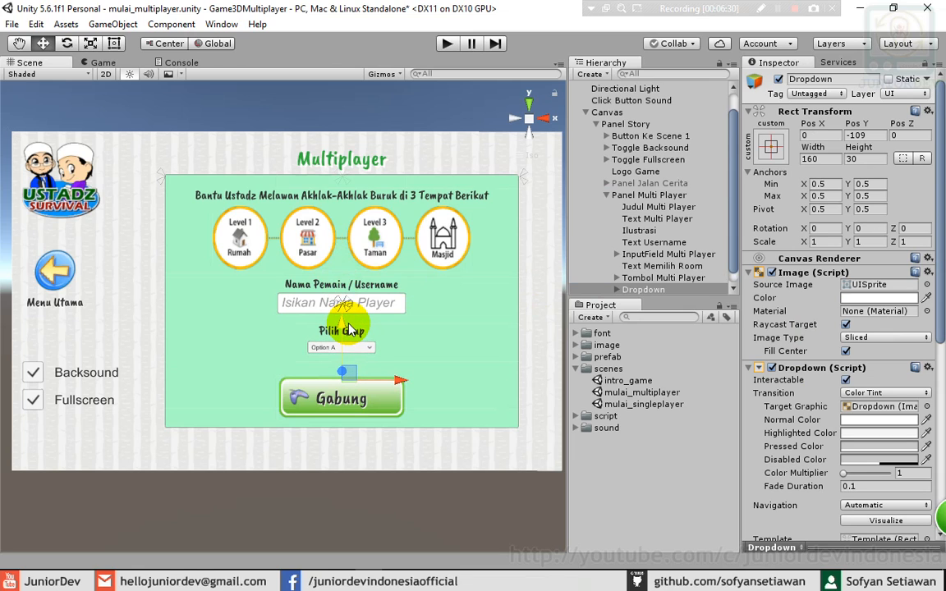
left_click_drag(729, 233, 739, 252)
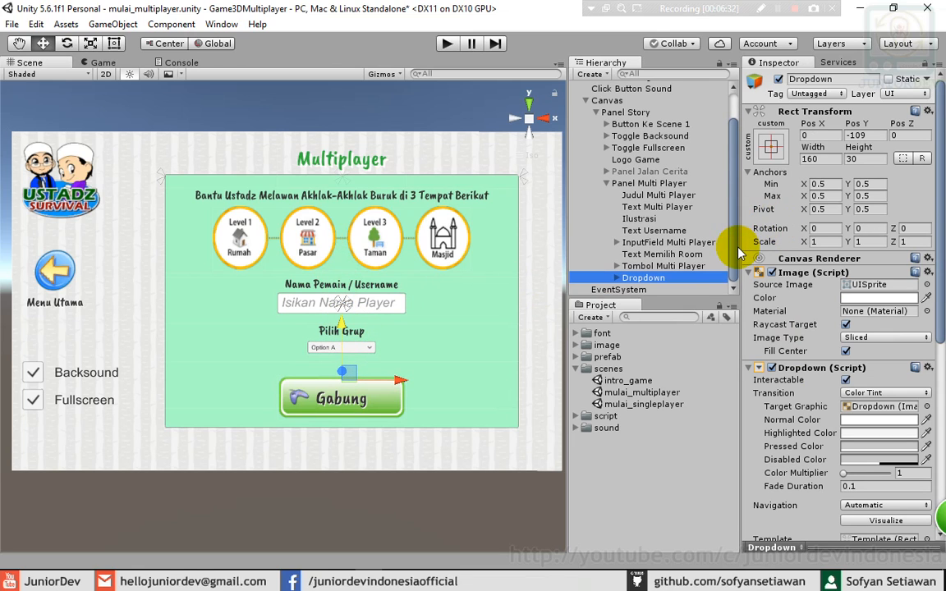
- Enlarge the dropdown to about 278 by 52 and centre it under the label
left_click(115, 45)
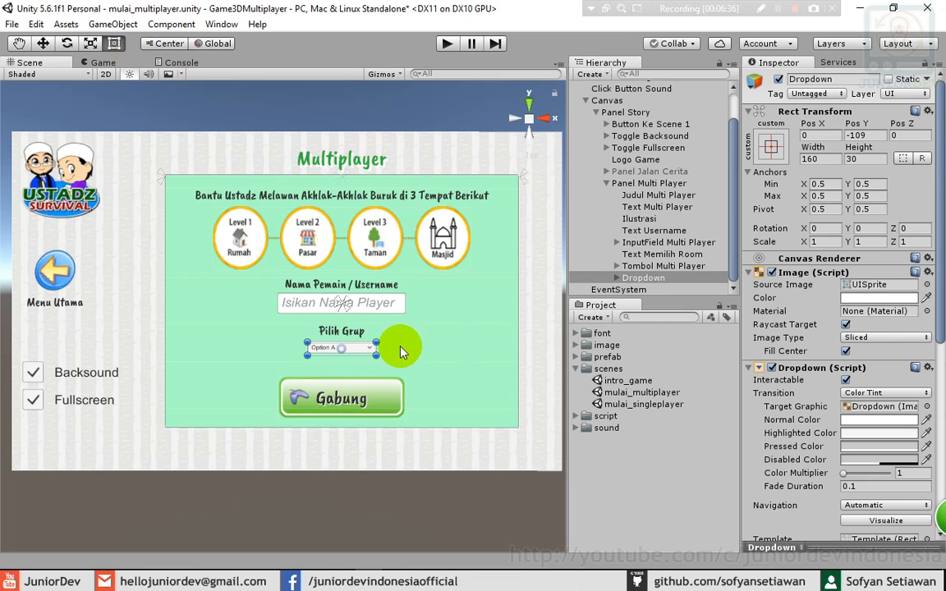
left_click_drag(375, 340, 426, 329)
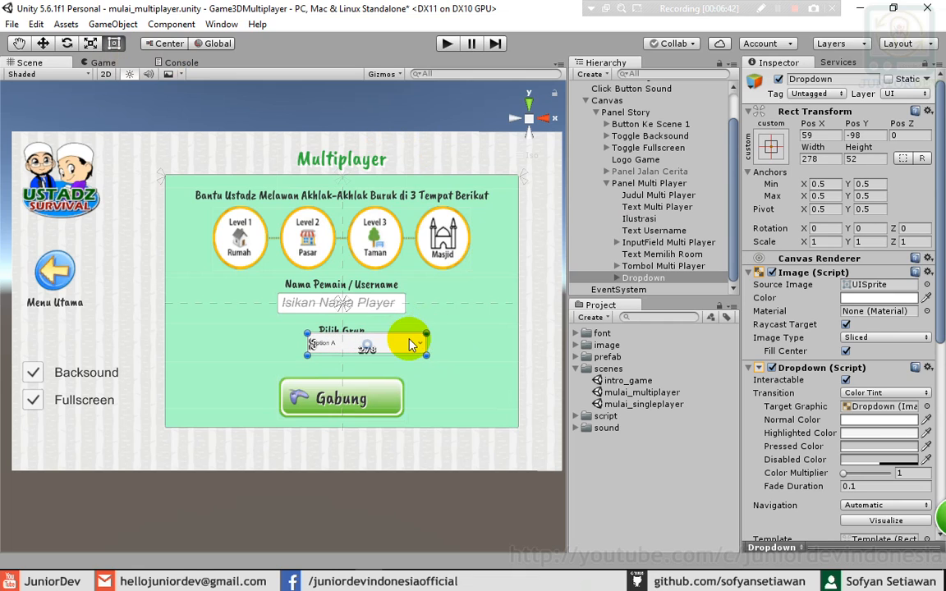
left_click(45, 45)
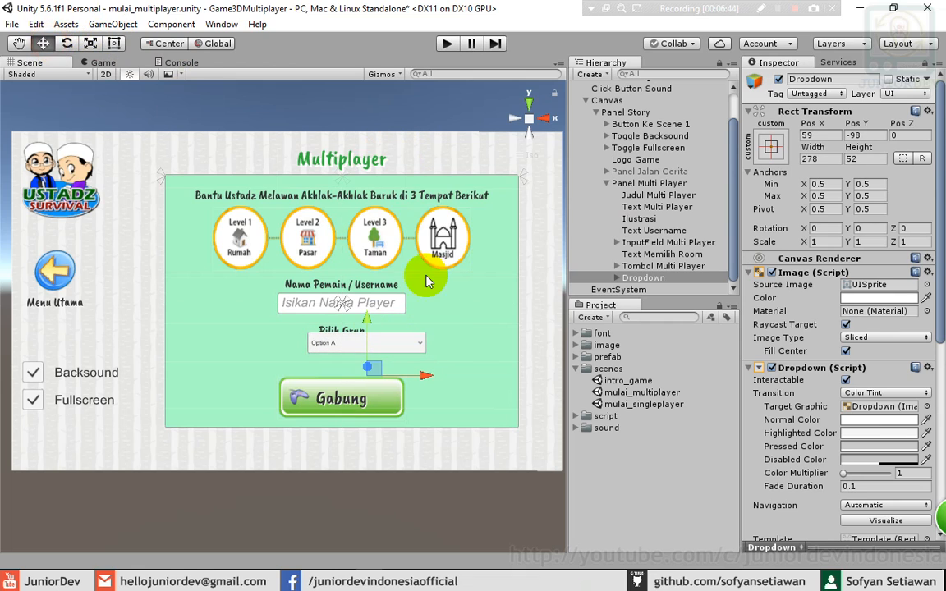
left_click_drag(429, 375, 401, 373)
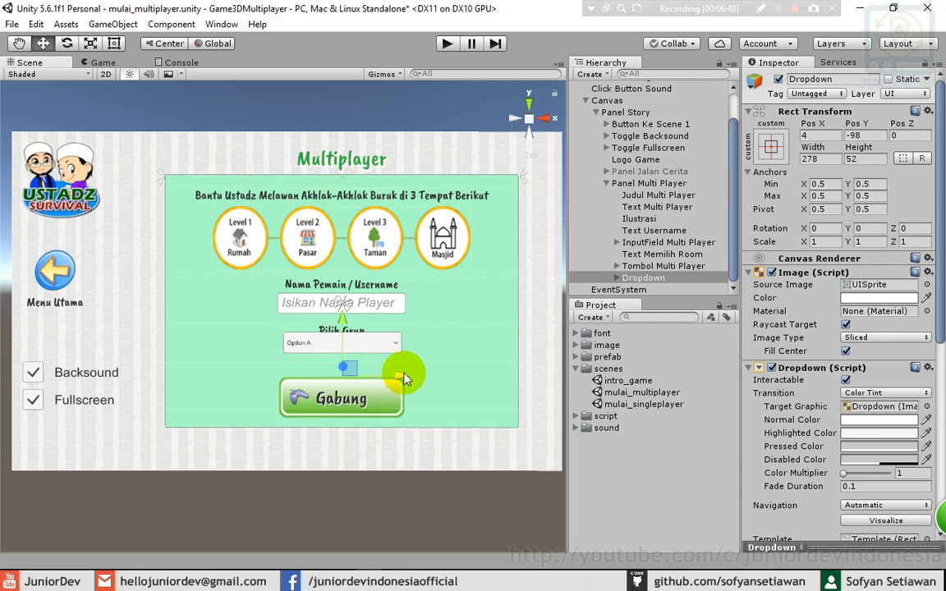
left_click_drag(344, 314, 343, 332)
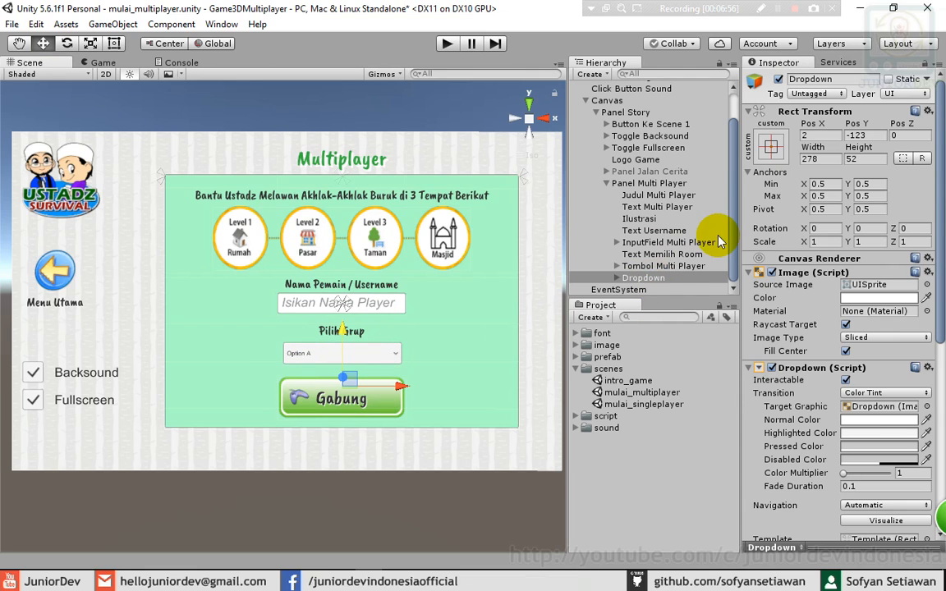
left_click(617, 277)
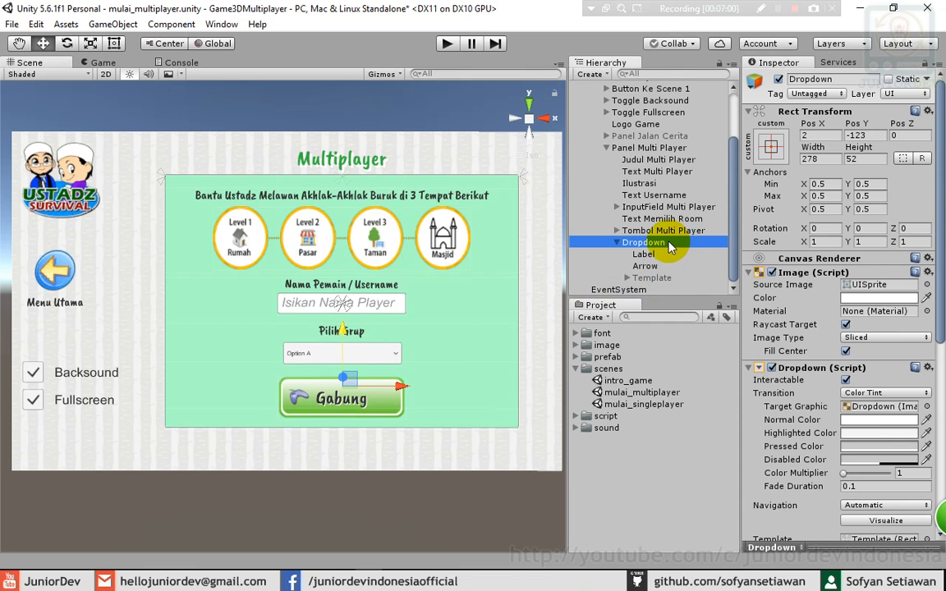
- Rename the dropdown to Dropdown Multiplayer and set its Label font size to 30
left_click(669, 244)
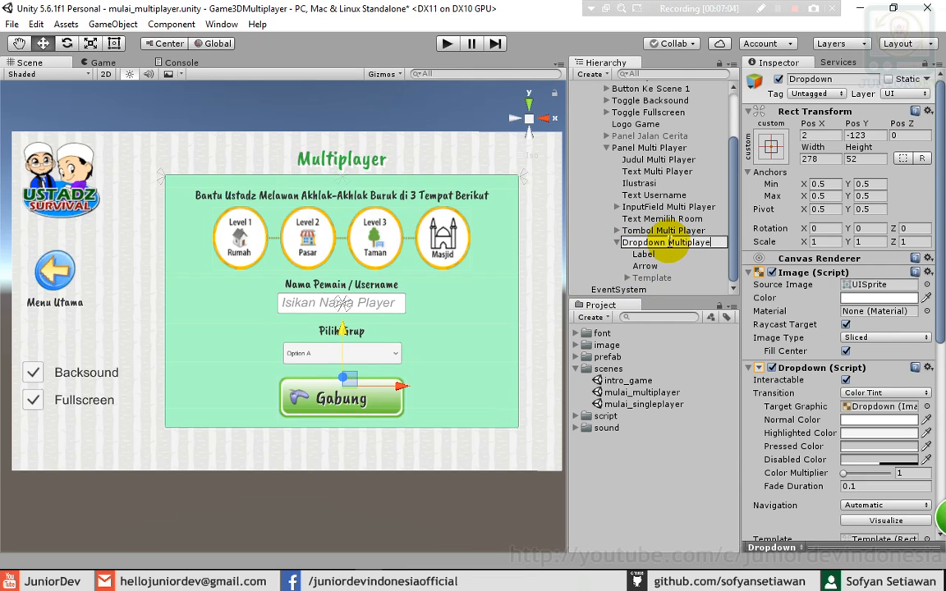
type("Multiplayer")
key("Return")
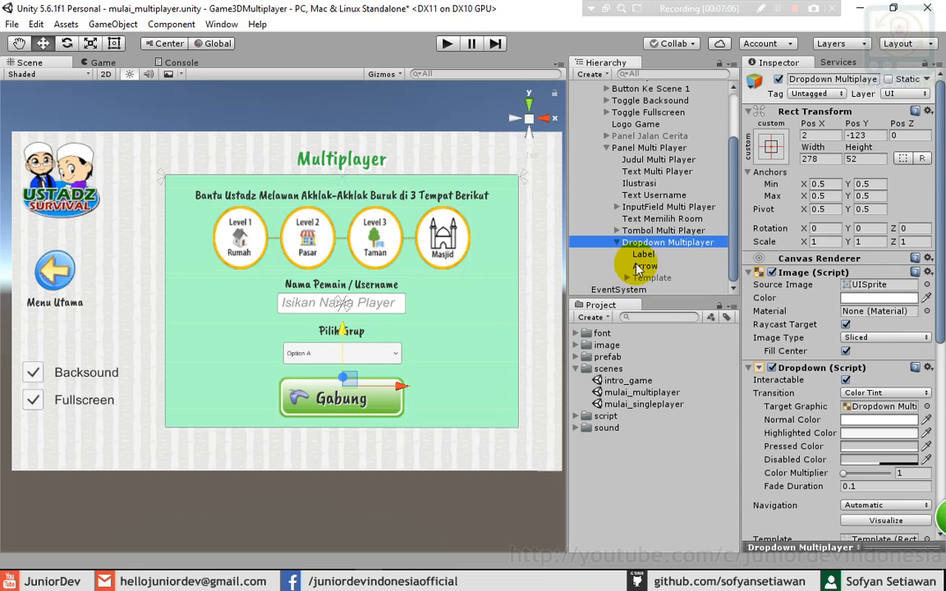
left_click(643, 256)
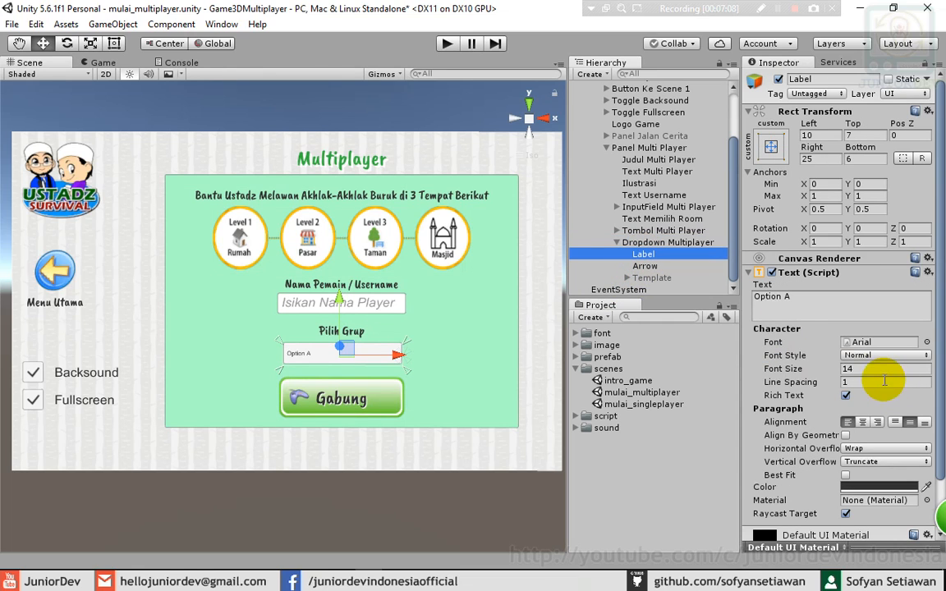
left_click(868, 369)
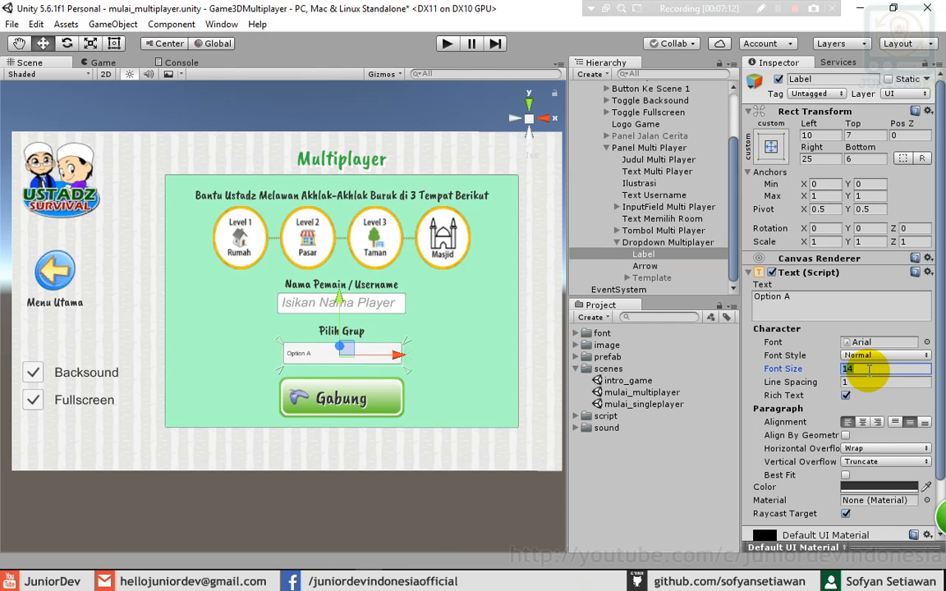
type("30")
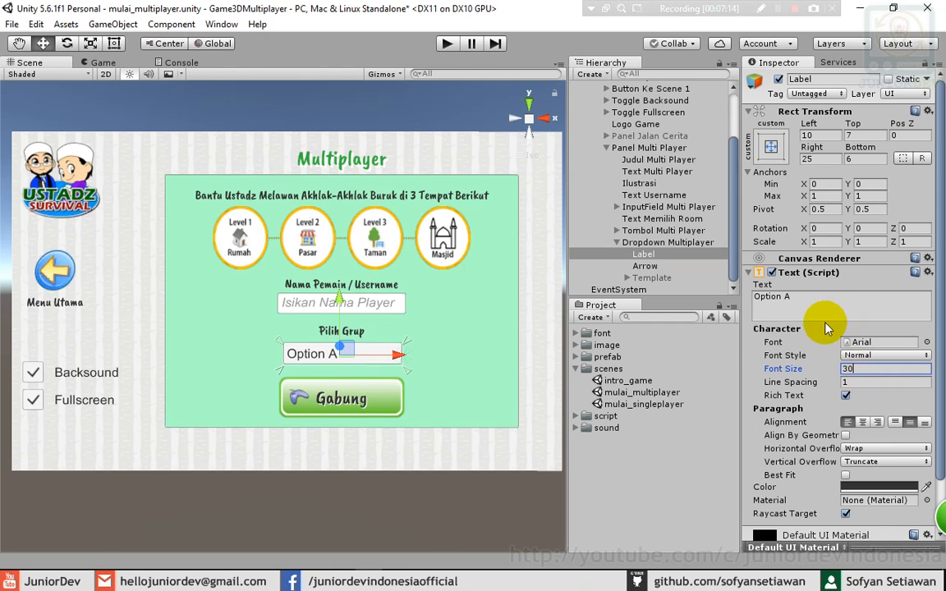
- Make the dropdown's Arrow 50 by 50 at Pos X -20
left_click(646, 266)
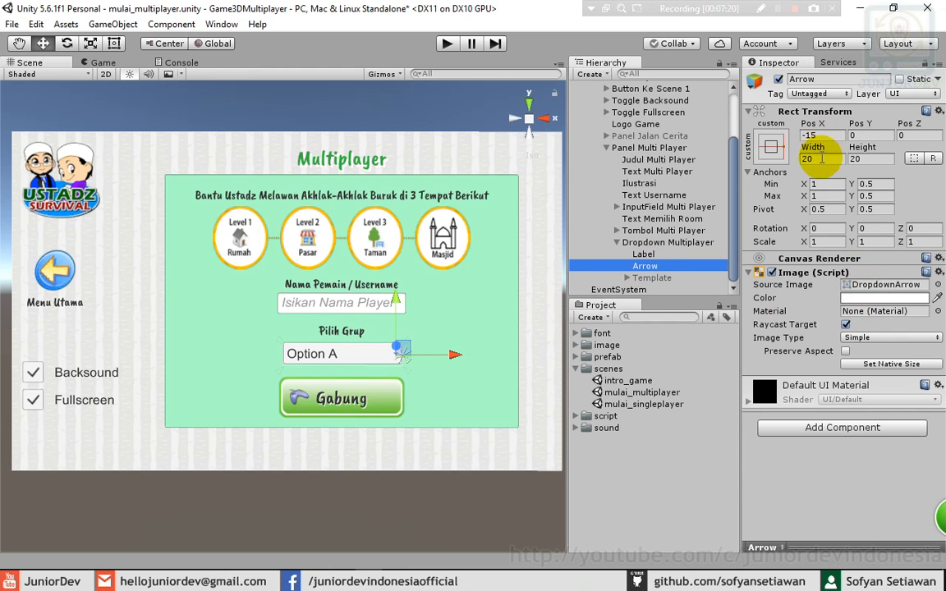
left_click(820, 159)
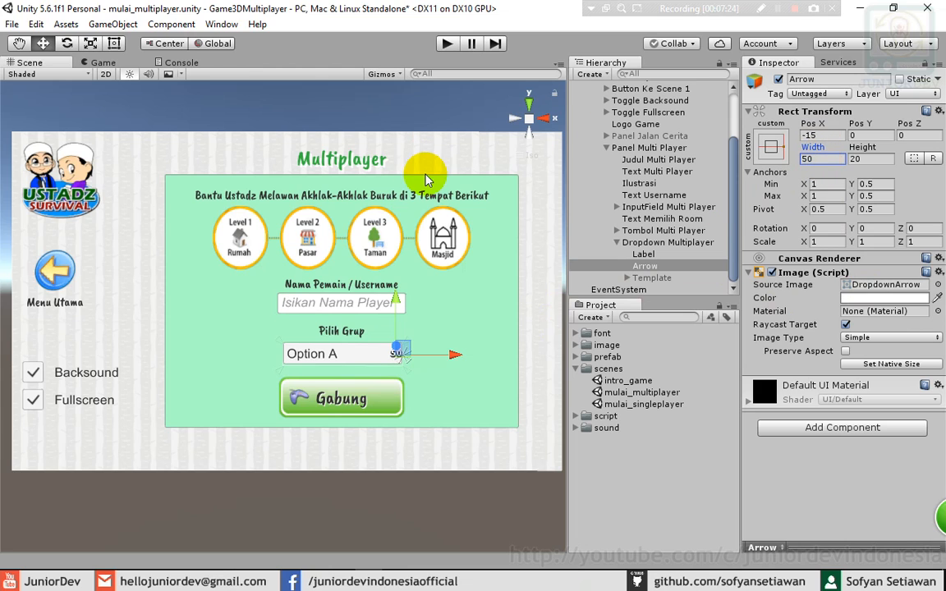
left_click(648, 220)
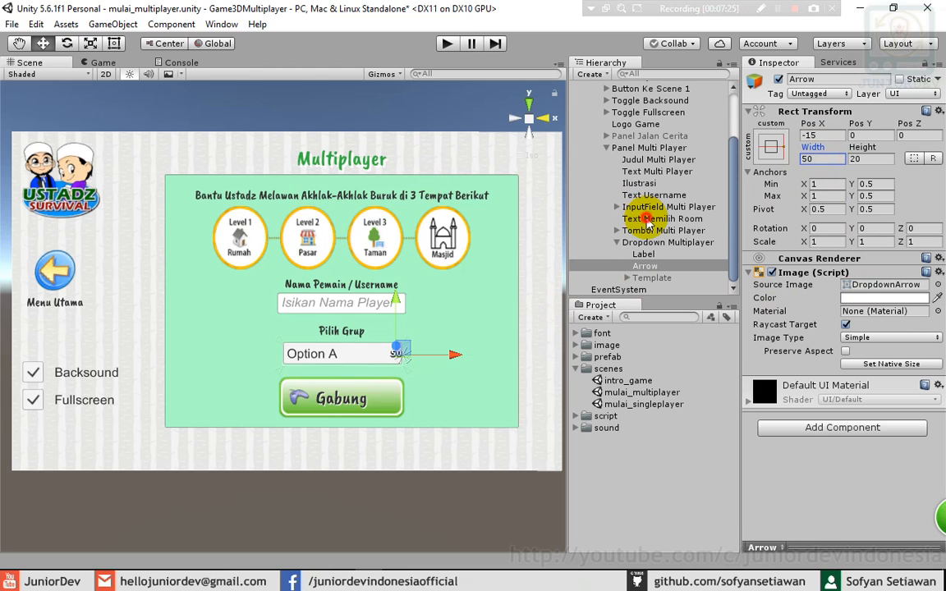
left_click(644, 266)
left_click(858, 158)
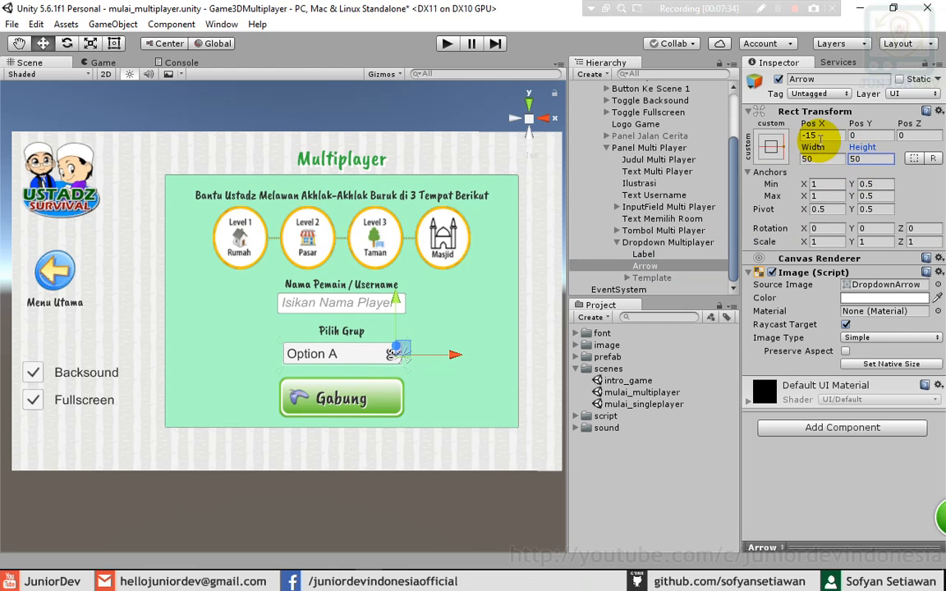
left_click(822, 135)
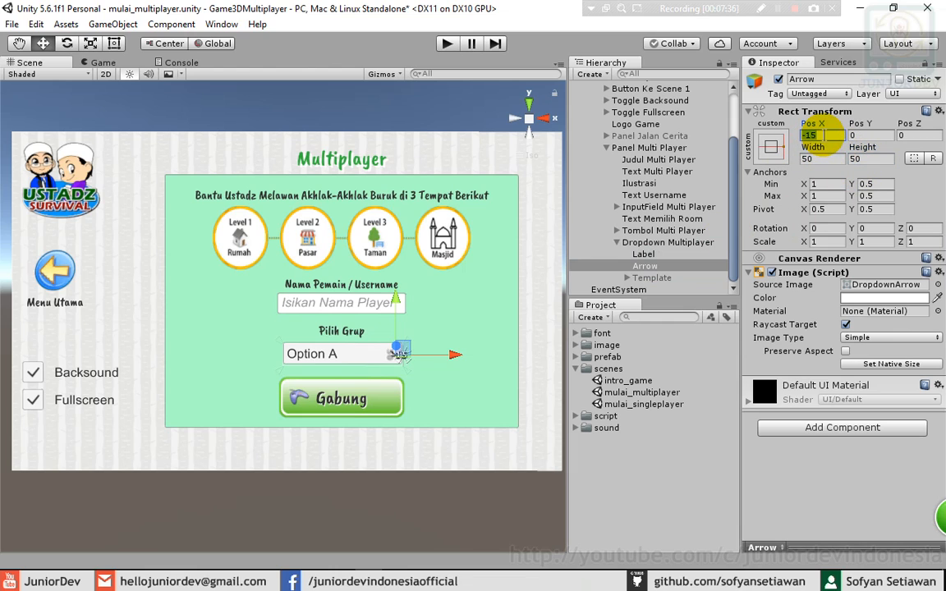
left_click(828, 135)
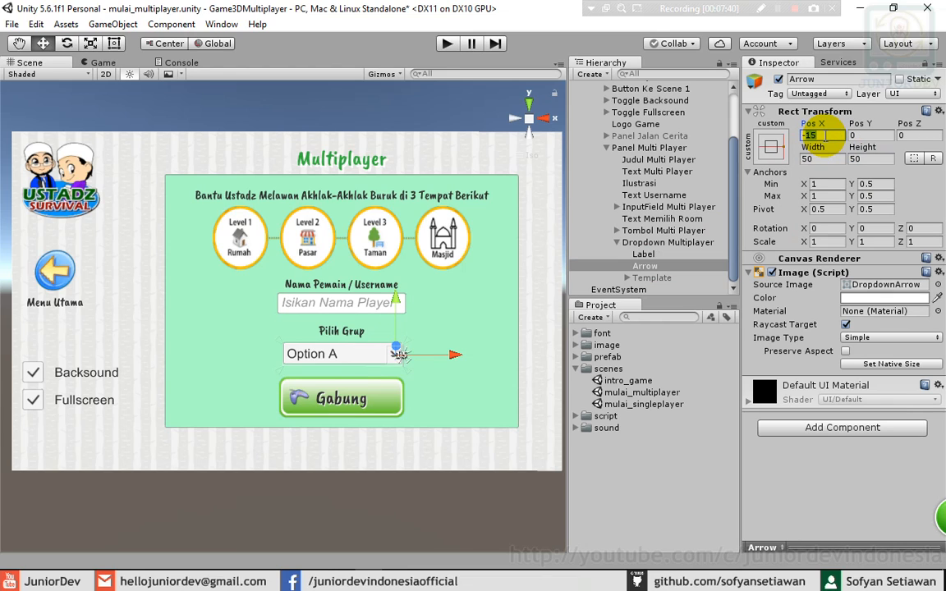
type("-20")
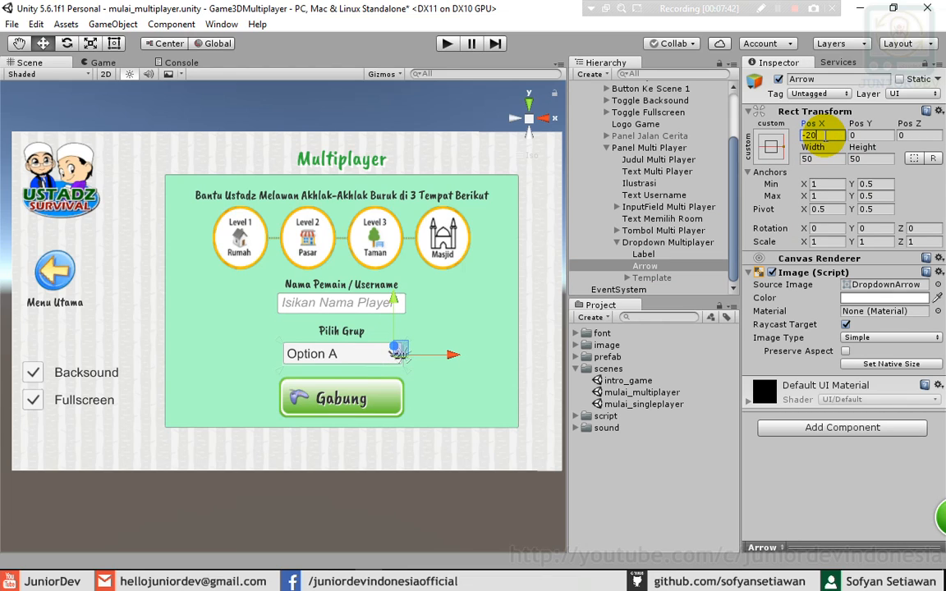
left_click(678, 240)
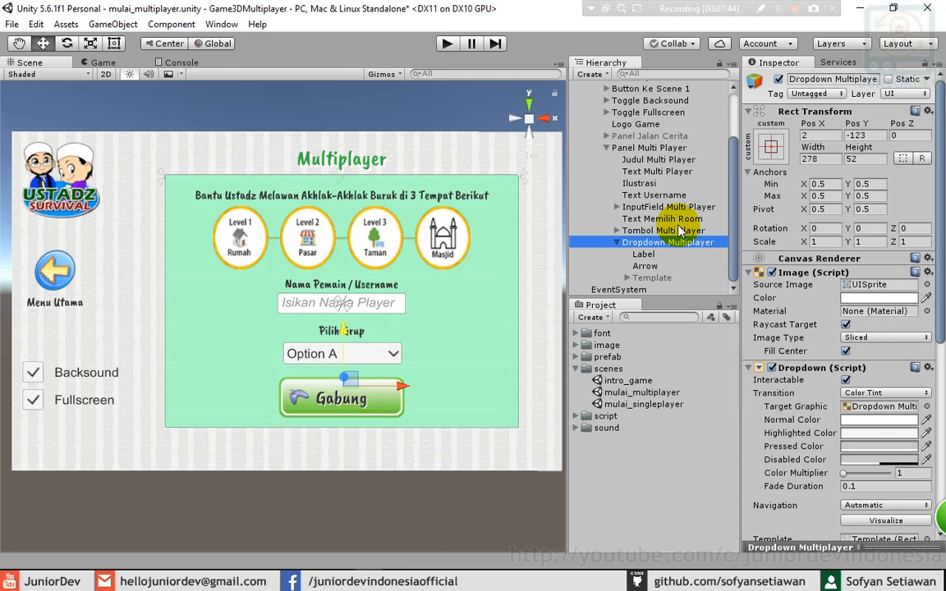
left_click(616, 243)
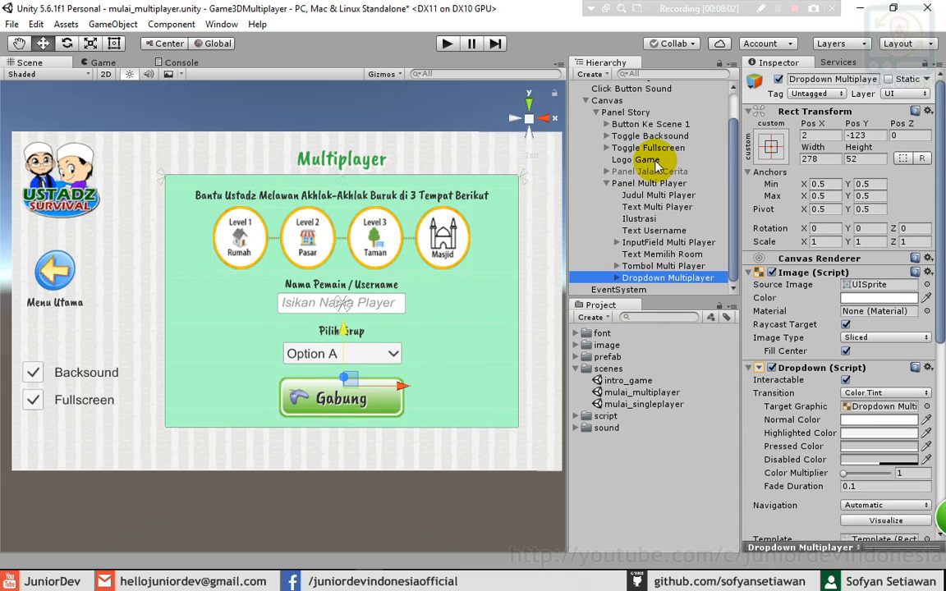
left_click(496, 286)
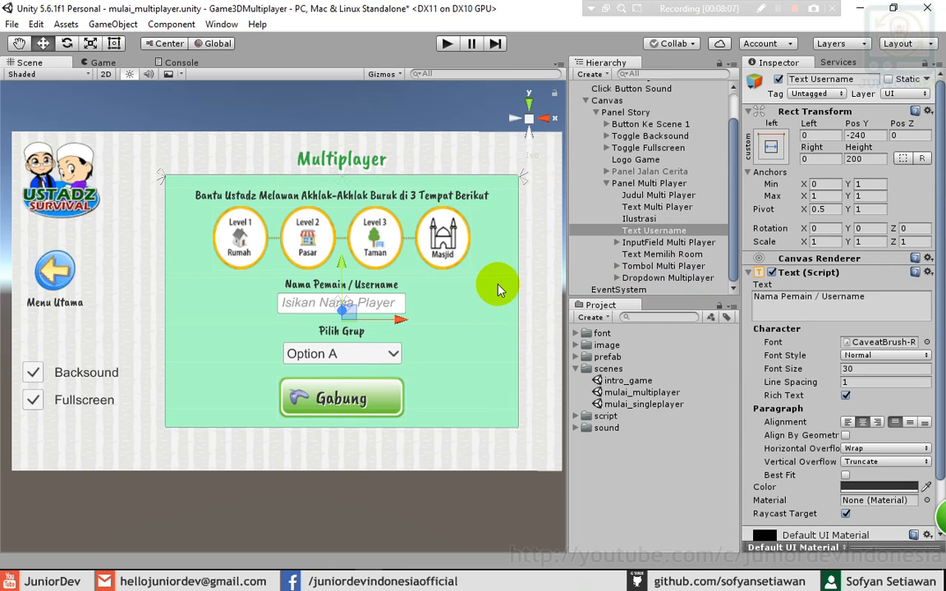
left_click(642, 183)
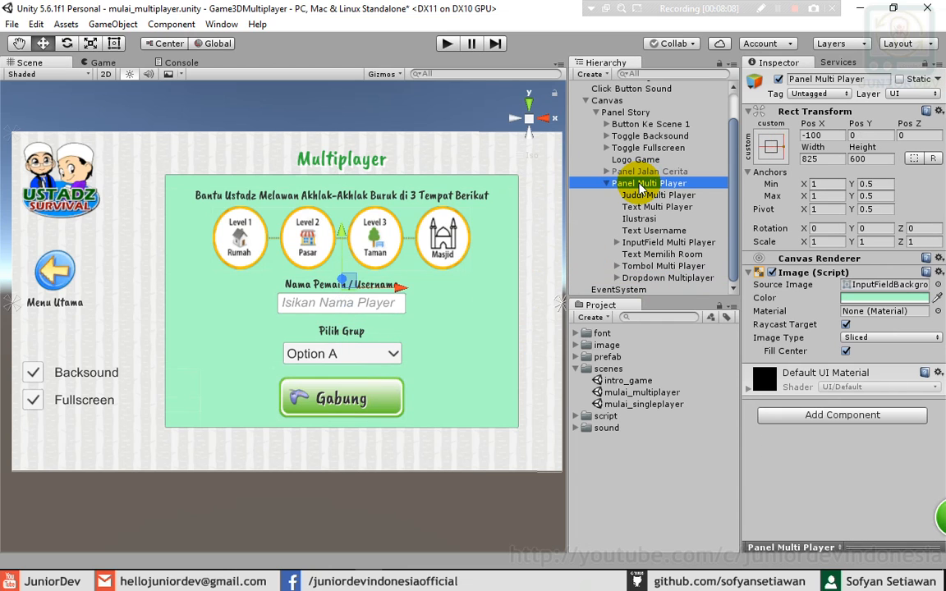
- Set the Multiplayer panel height to 650, then raise the level illustration and name field to Pos Y 16
left_click(858, 158)
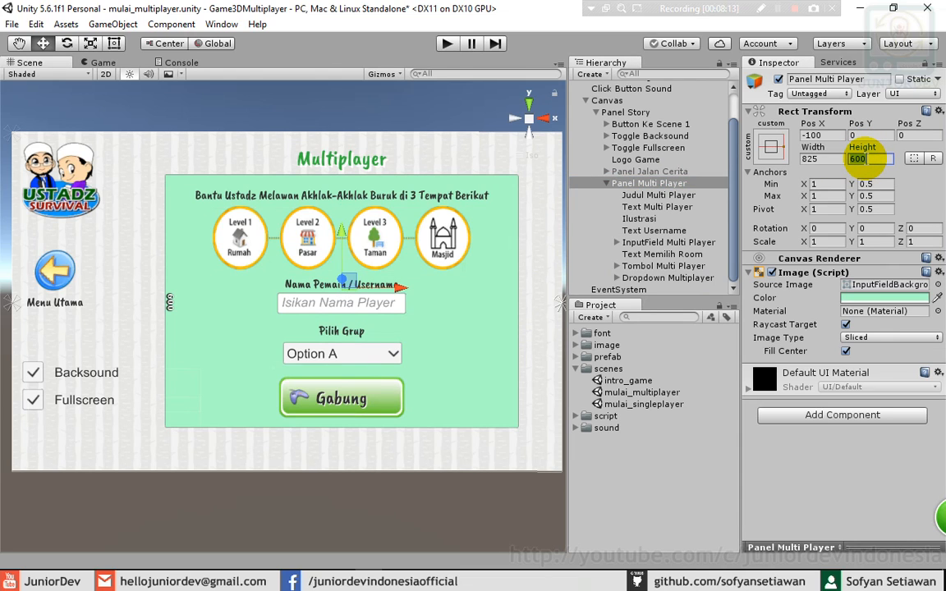
type("650")
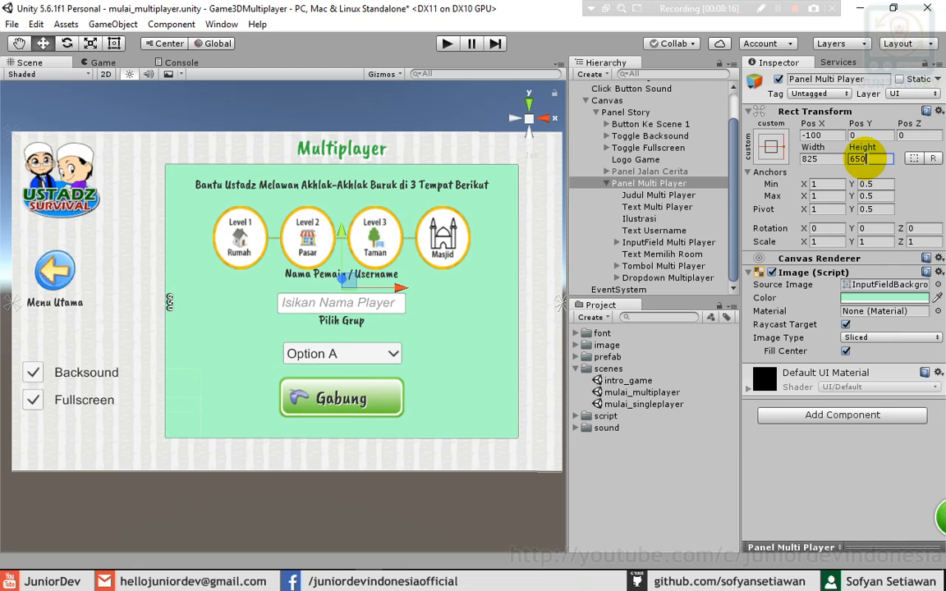
left_click(355, 229)
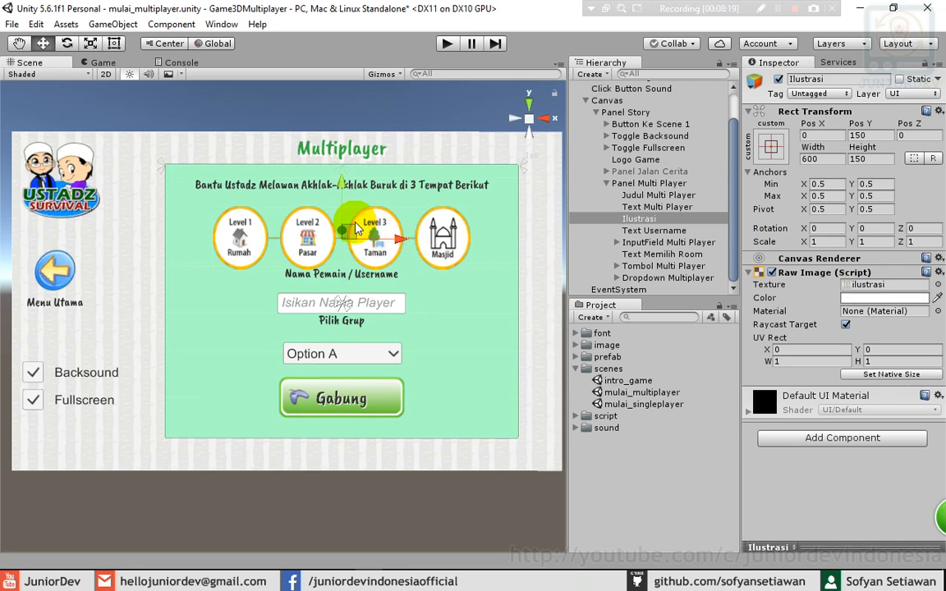
left_click_drag(341, 194, 346, 182)
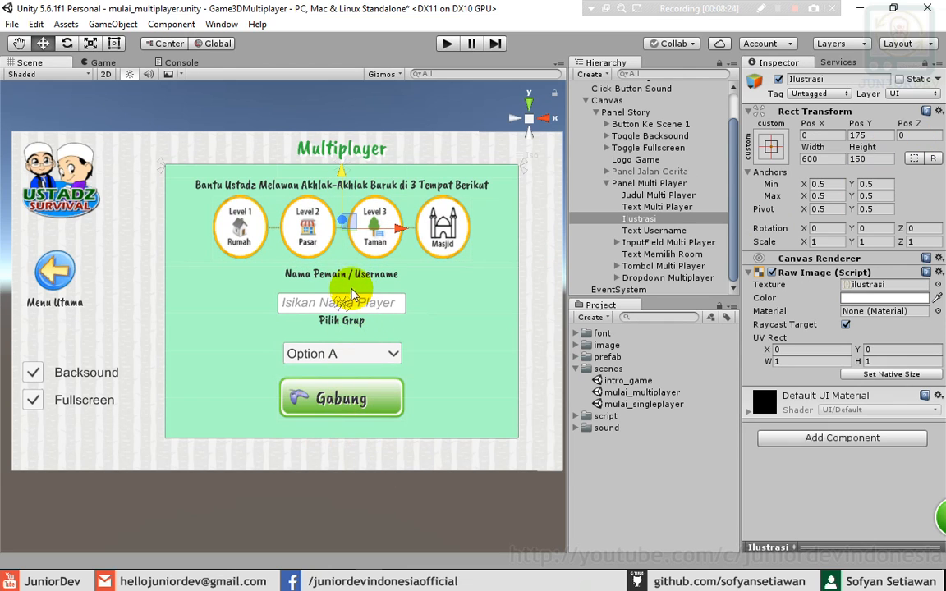
left_click(354, 304)
left_click_drag(345, 252, 346, 248)
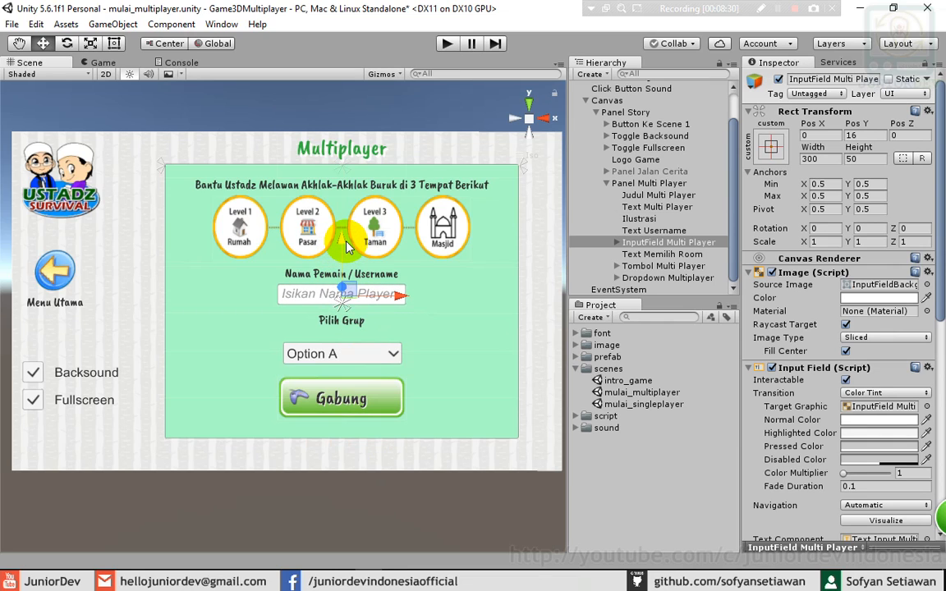
- Raise the group dropdown to Pos Y -97 and lift the Gabung button slightly
left_click(332, 332)
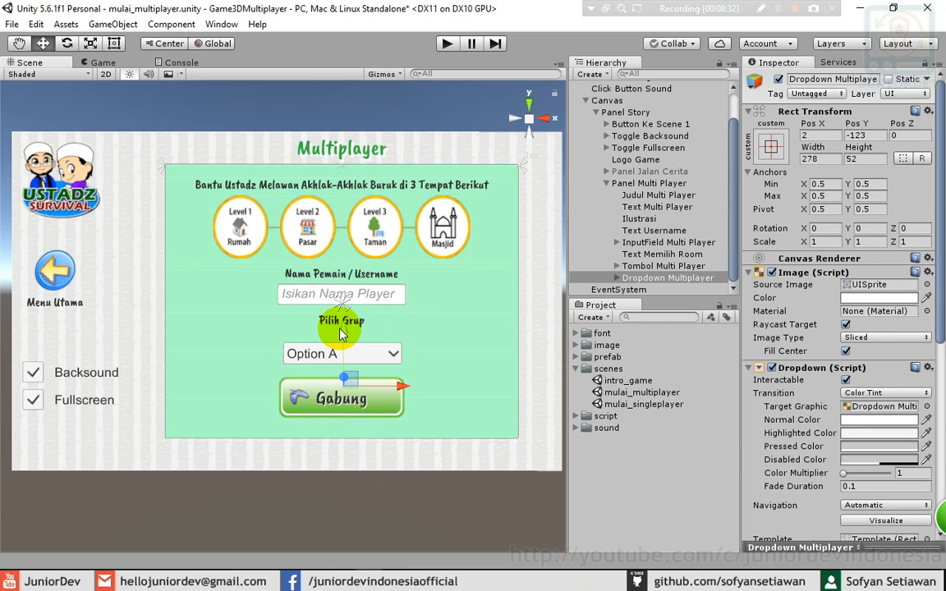
left_click_drag(341, 332, 347, 322)
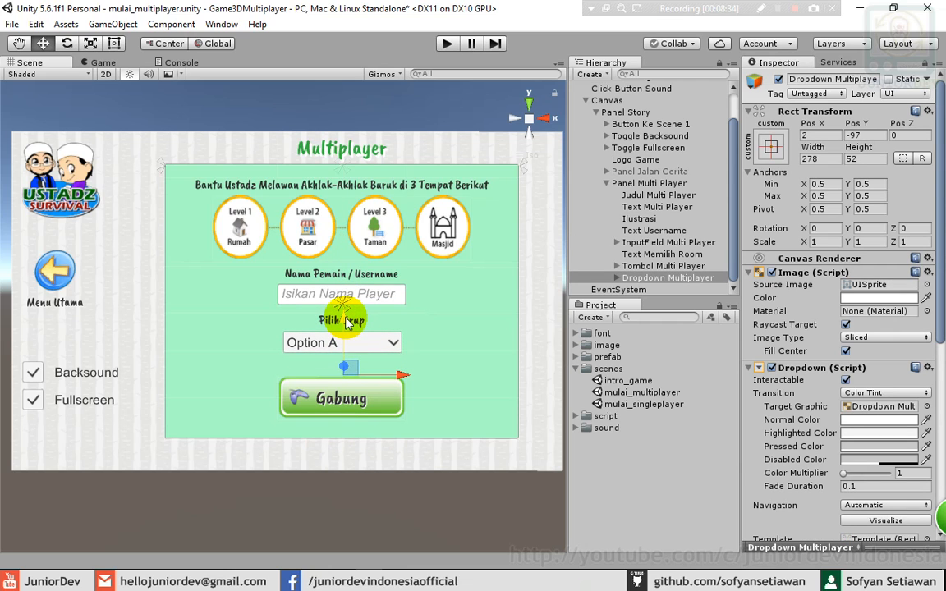
left_click(337, 383)
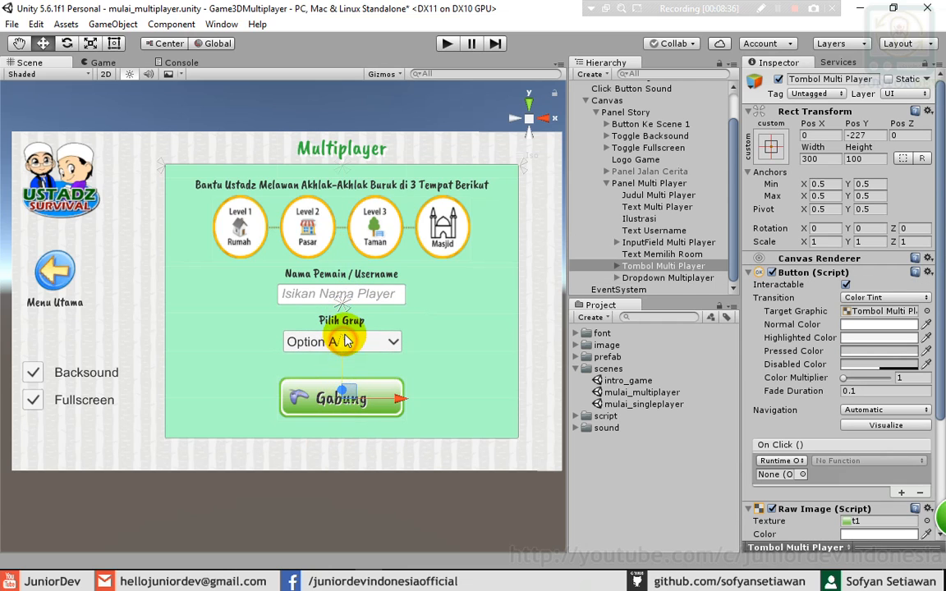
left_click_drag(345, 335, 346, 329)
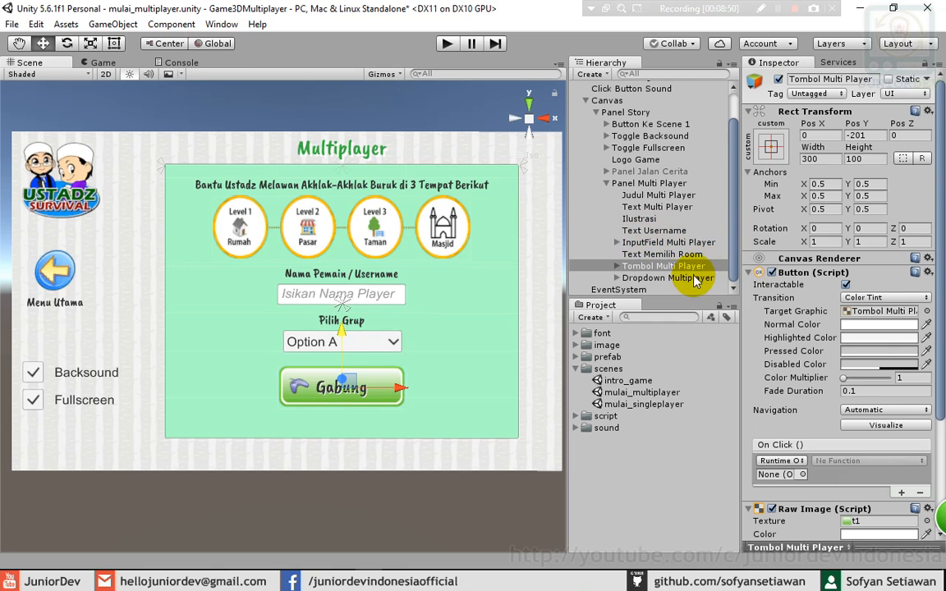
- Duplicate the Nama Pemain / Username label and place the copy below the Gabung button
left_click(657, 231)
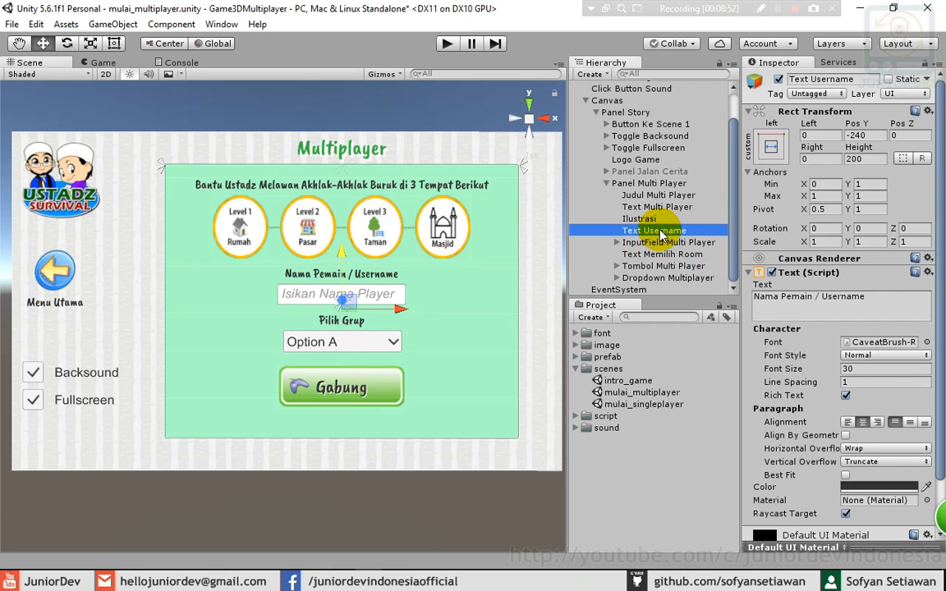
right_click(662, 233)
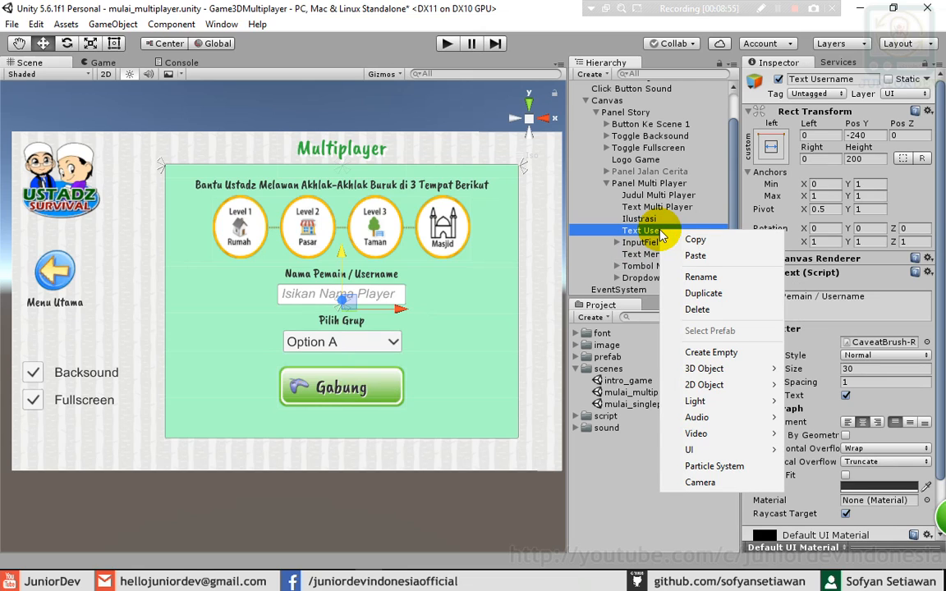
left_click(686, 292)
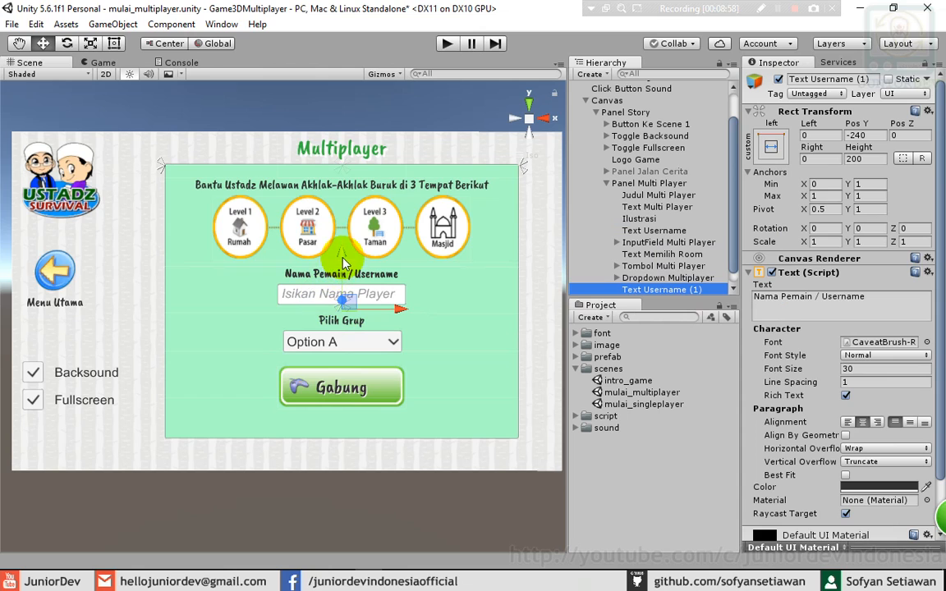
left_click_drag(345, 274, 349, 405)
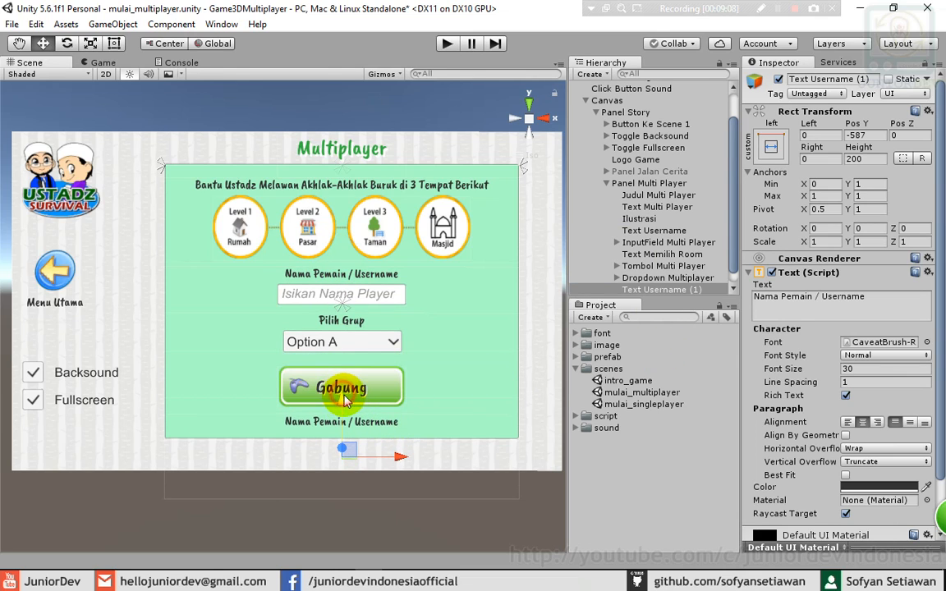
left_click_drag(343, 397, 352, 393)
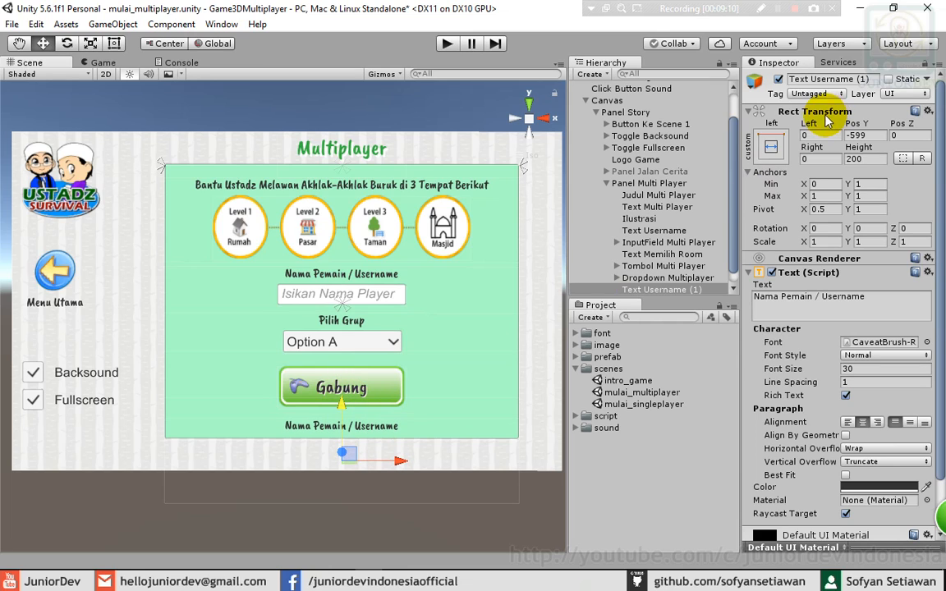
- Anchor the copied label stretched along the panel bottom with height 50
left_click(772, 146)
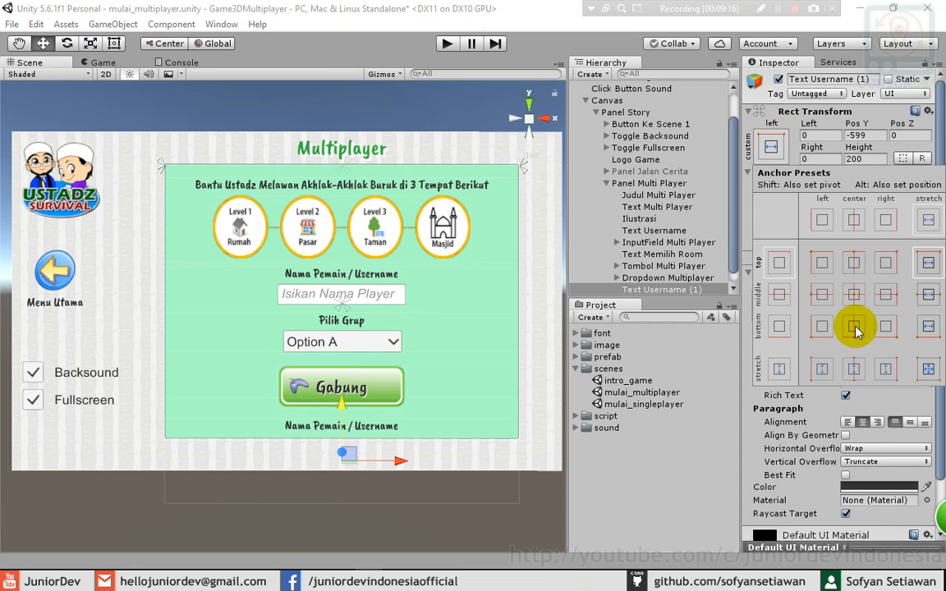
key("alt")
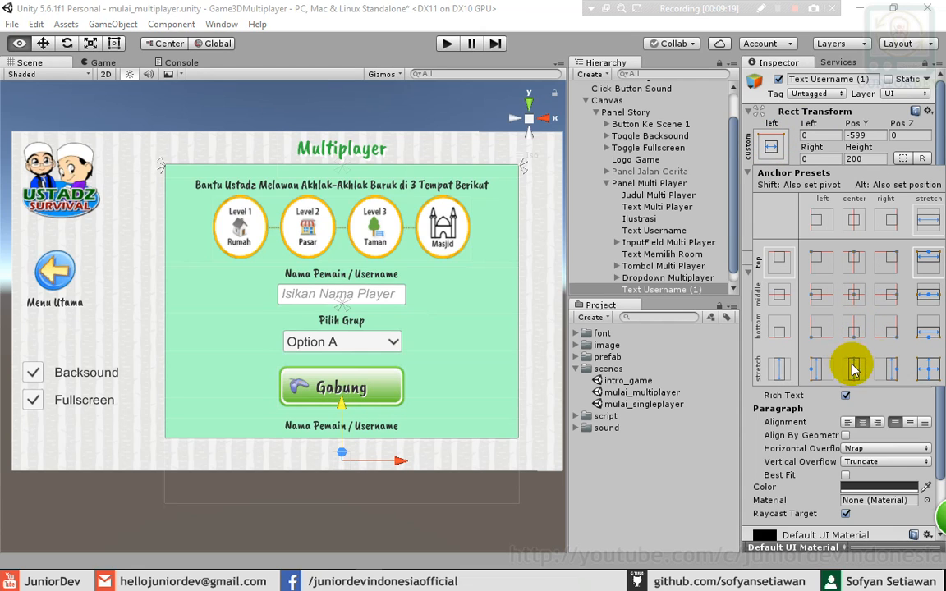
left_click(928, 328, "alt")
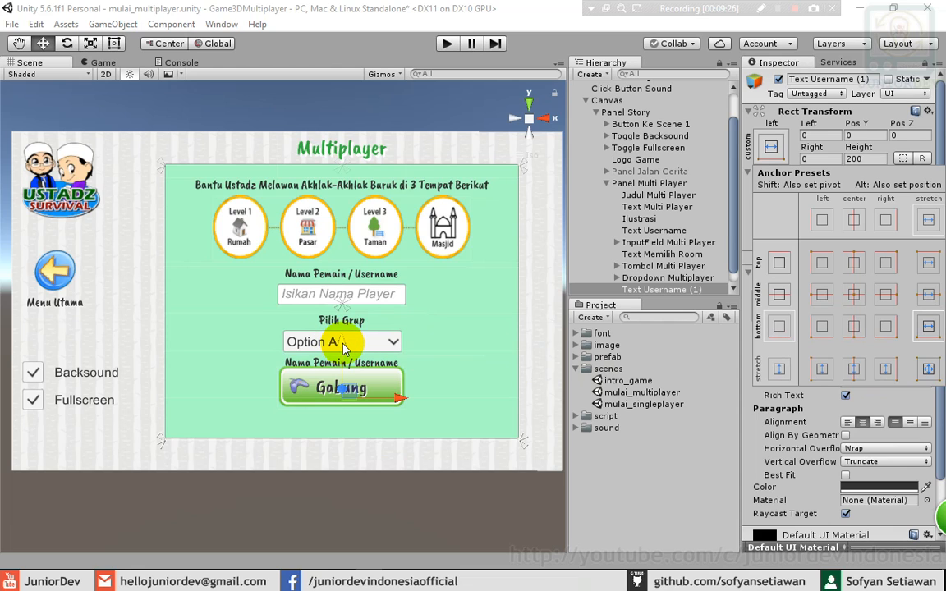
left_click(855, 158)
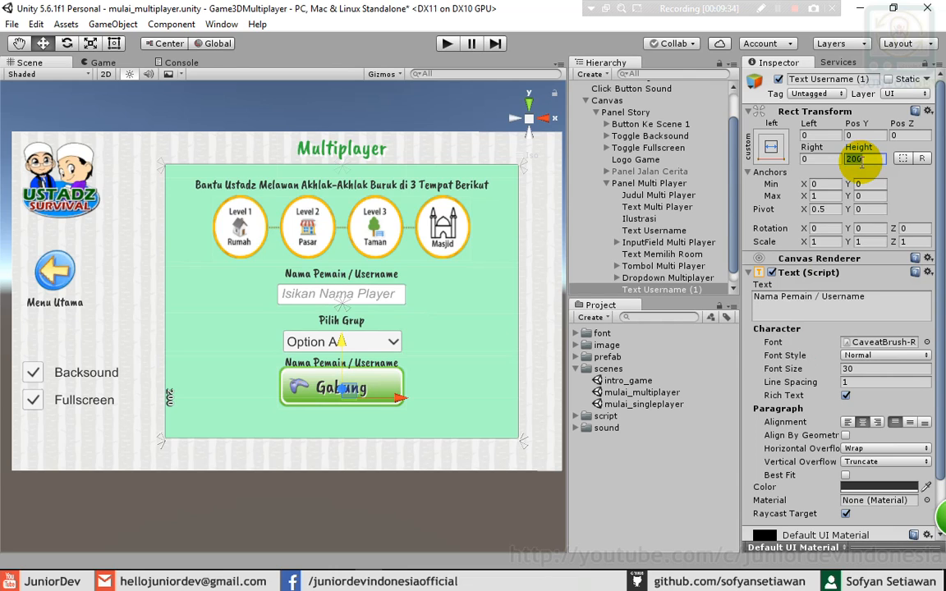
type("50")
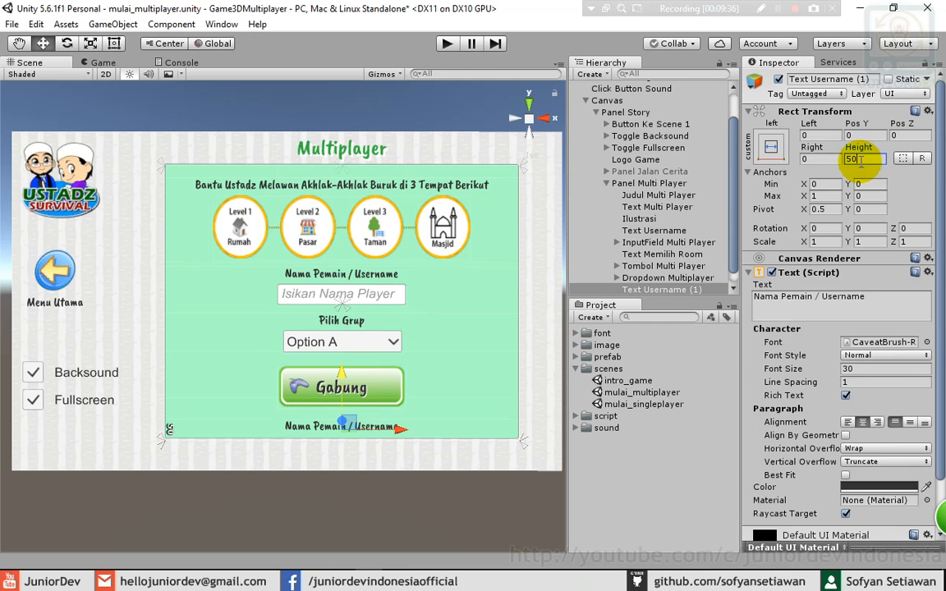
left_click(703, 290)
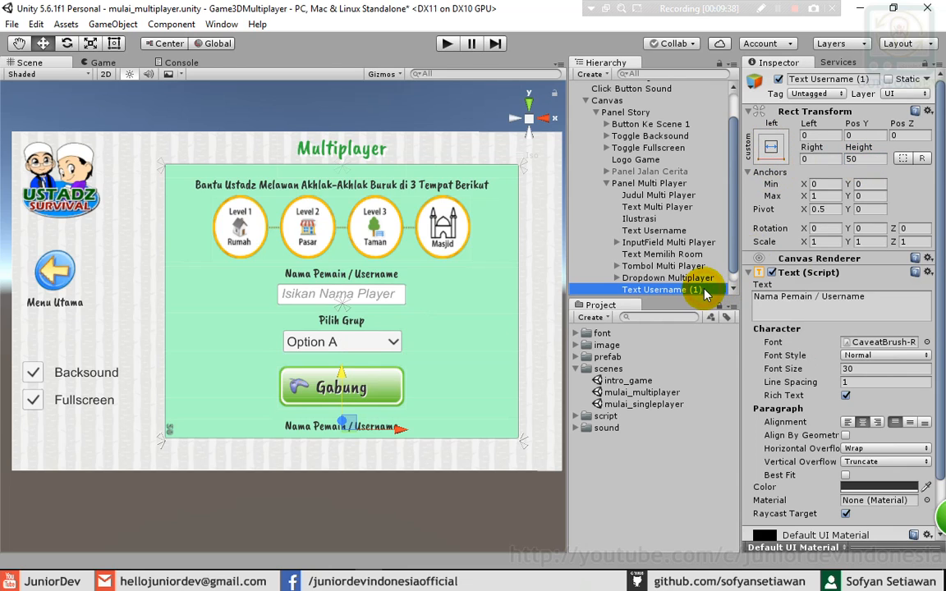
- Rename the copied label to Text Status
left_click(704, 291)
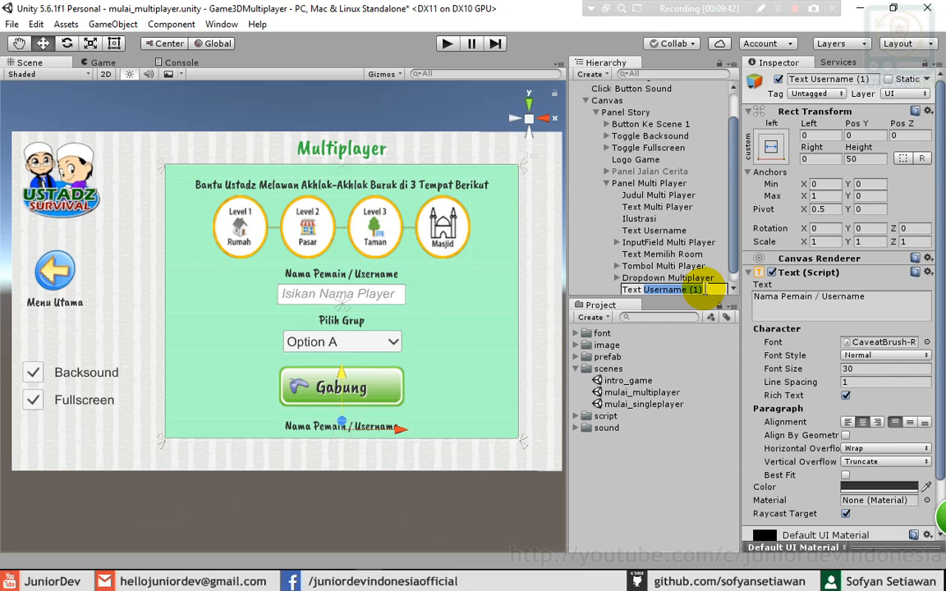
type("Status")
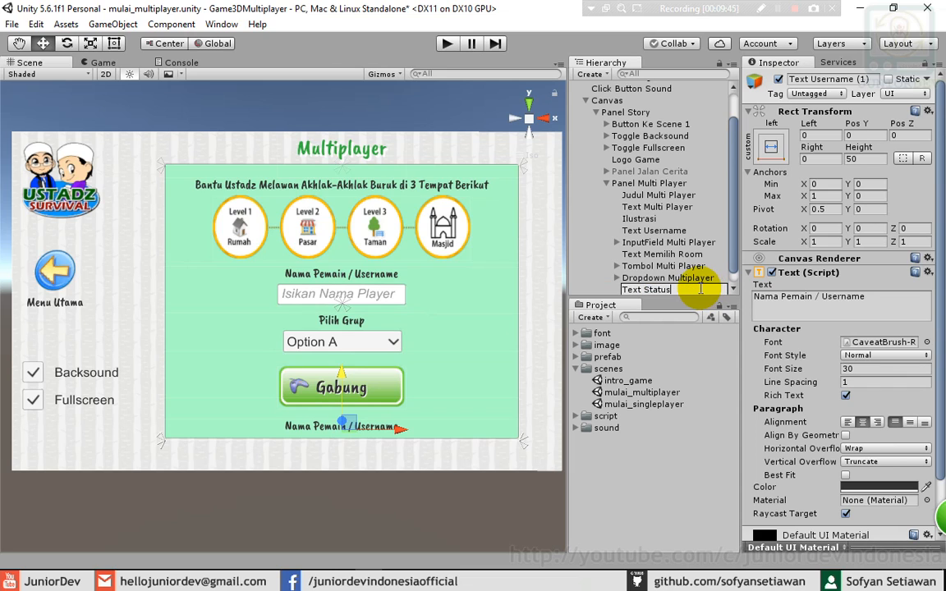
left_click(669, 277)
- Change the Text Status label's font to Arial
left_click(671, 291)
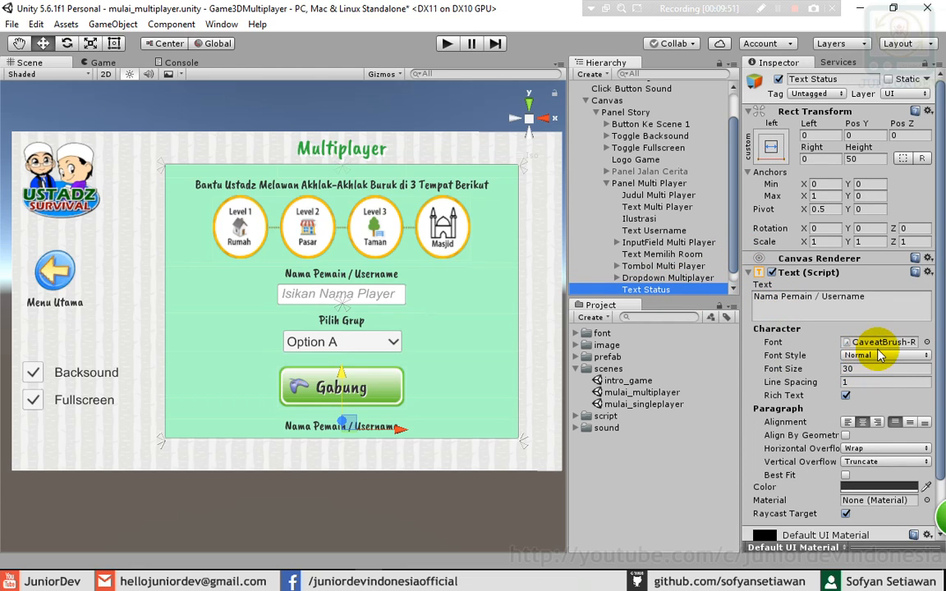
left_click(927, 341)
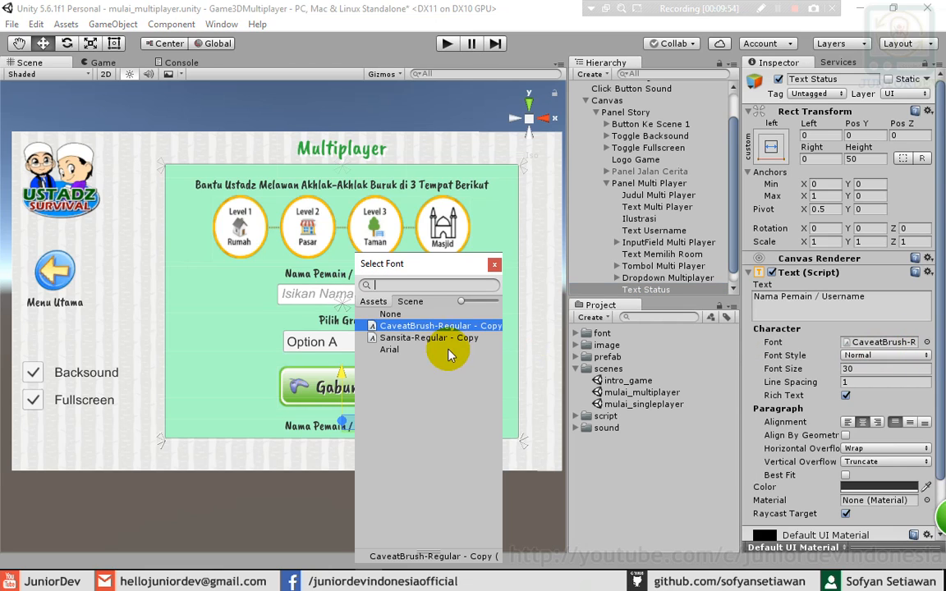
left_click(422, 339)
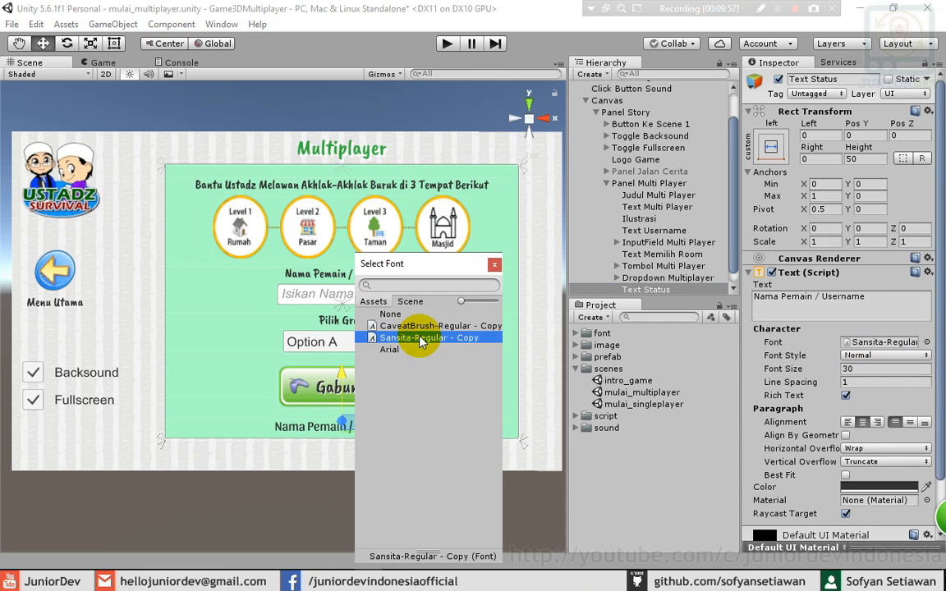
left_click(389, 350)
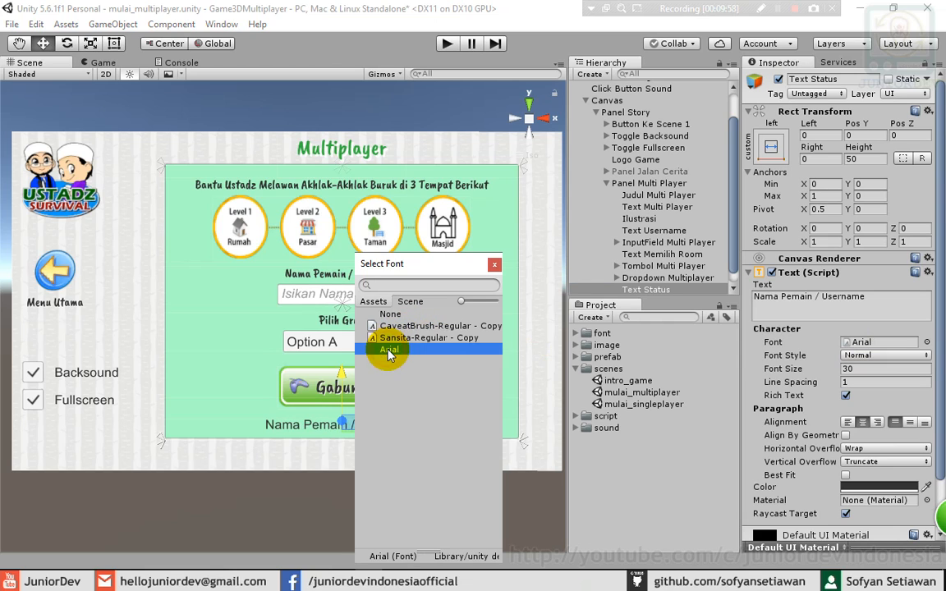
left_click(494, 264)
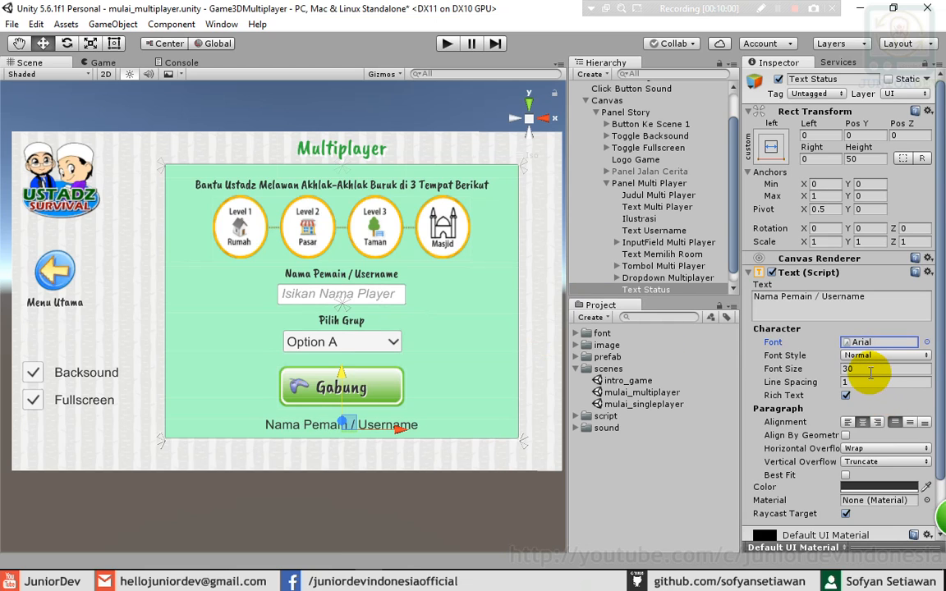
- Set the status text's font style to Italic and start changing its colour
left_click(870, 371)
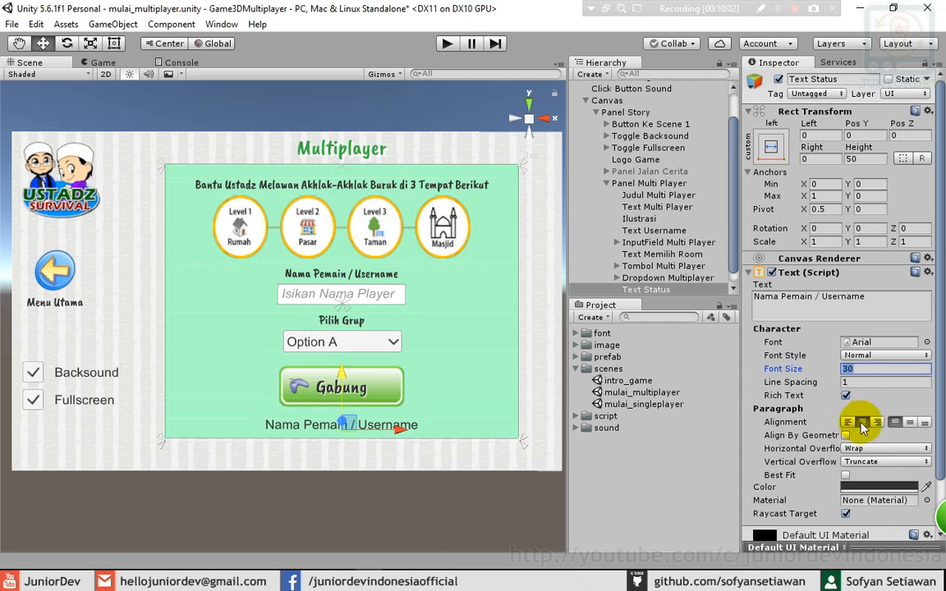
scroll(856, 448, "down", 3)
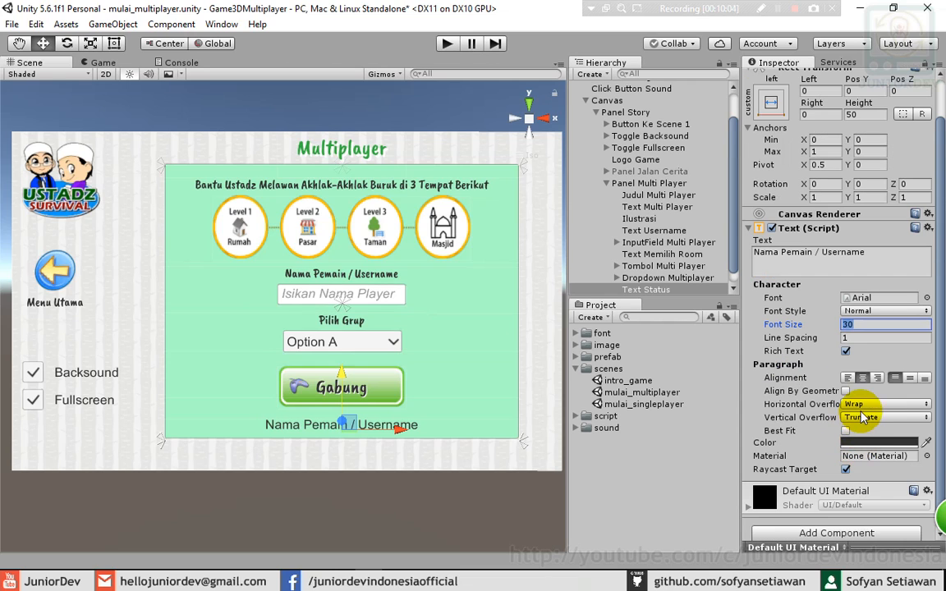
left_click(909, 311)
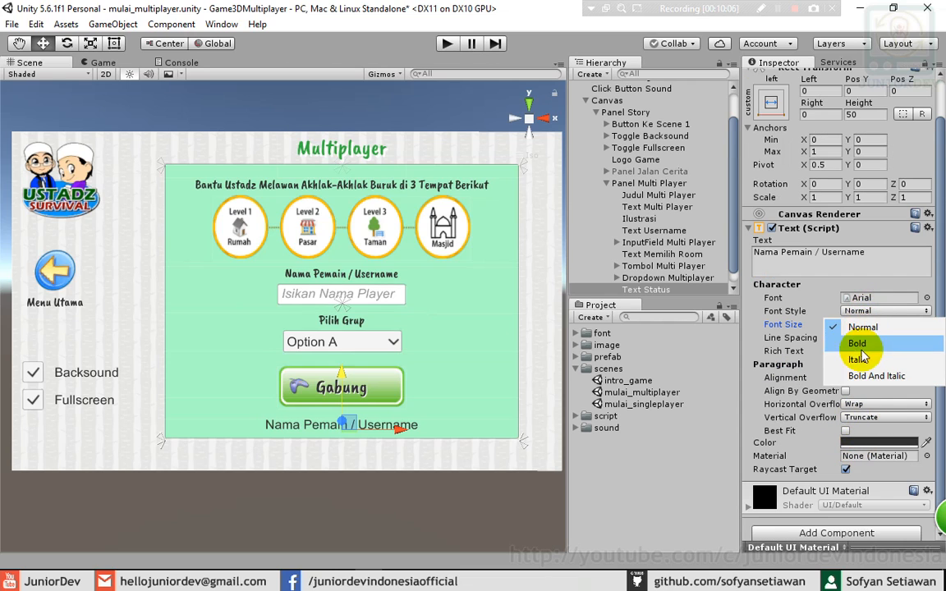
left_click(858, 358)
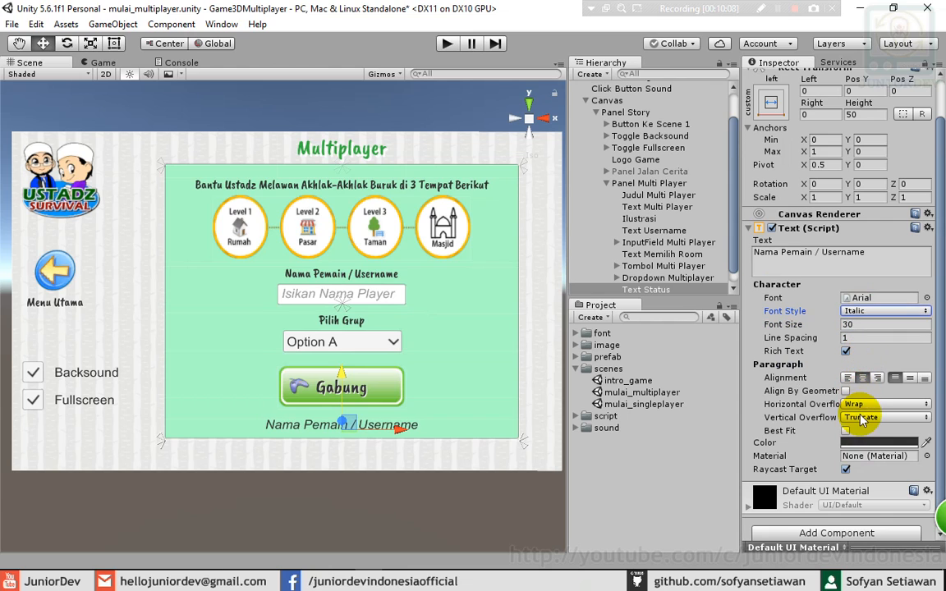
scroll(861, 422, "down", 1)
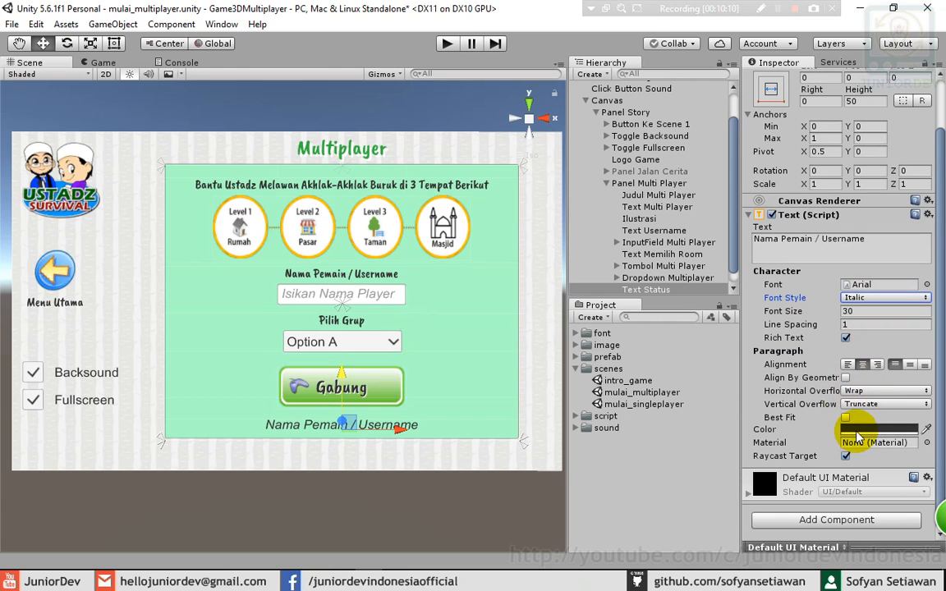
left_click(855, 430)
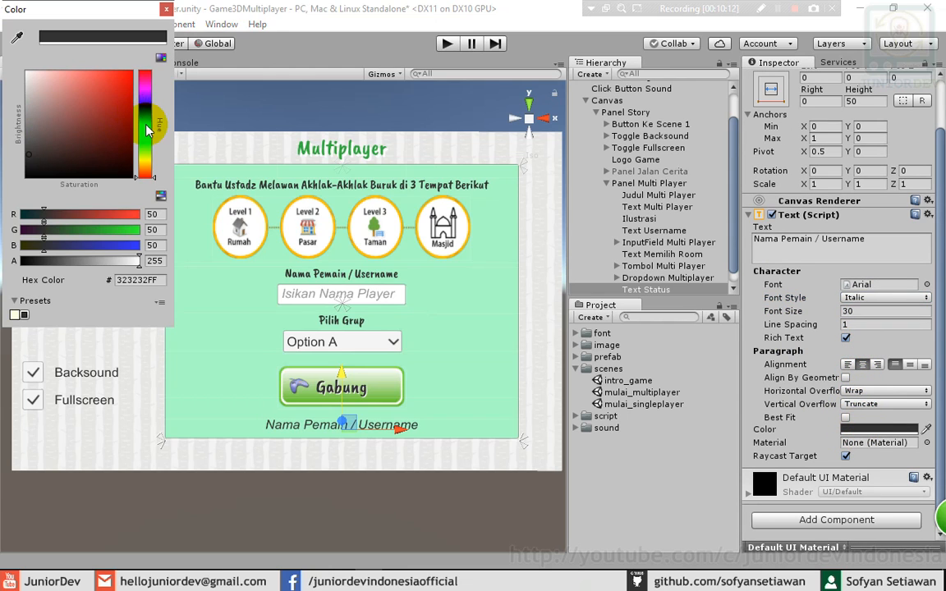
- Colour the Text Status label bright blue
left_click_drag(145, 117, 146, 99)
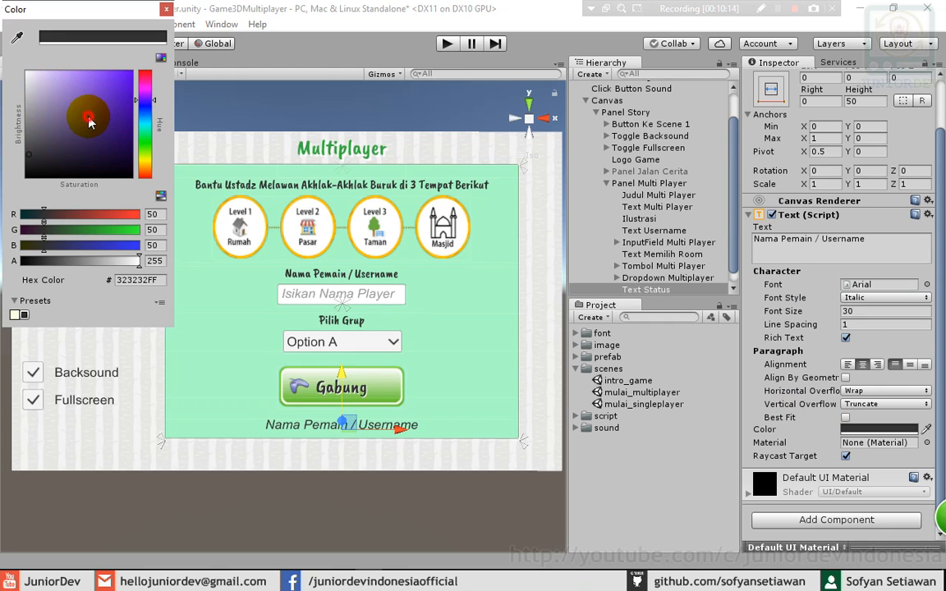
mouse_move(89, 119)
left_mouse_down()
mouse_move(103, 92)
mouse_move(151, 113)
mouse_move(134, 72)
left_mouse_up()
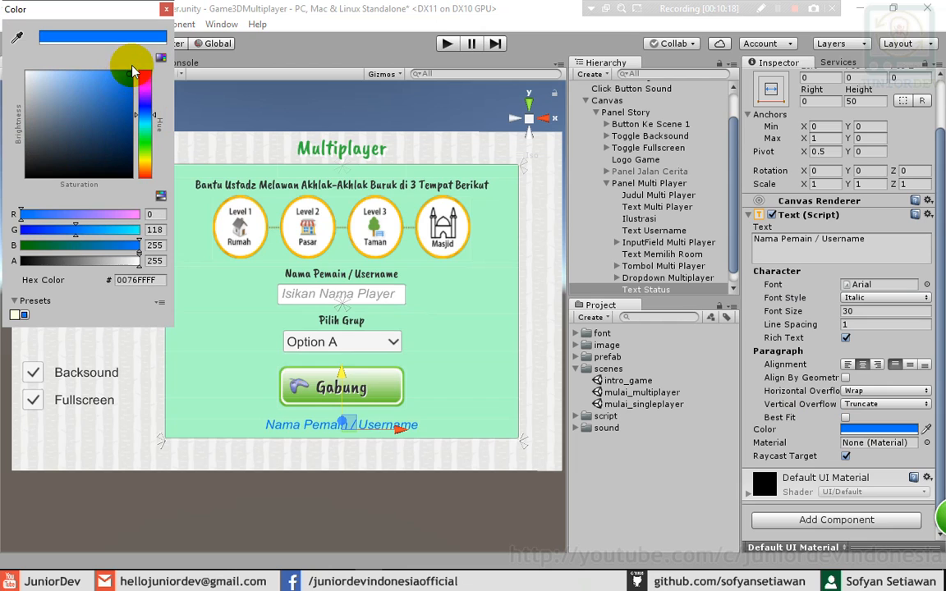
left_click(166, 9)
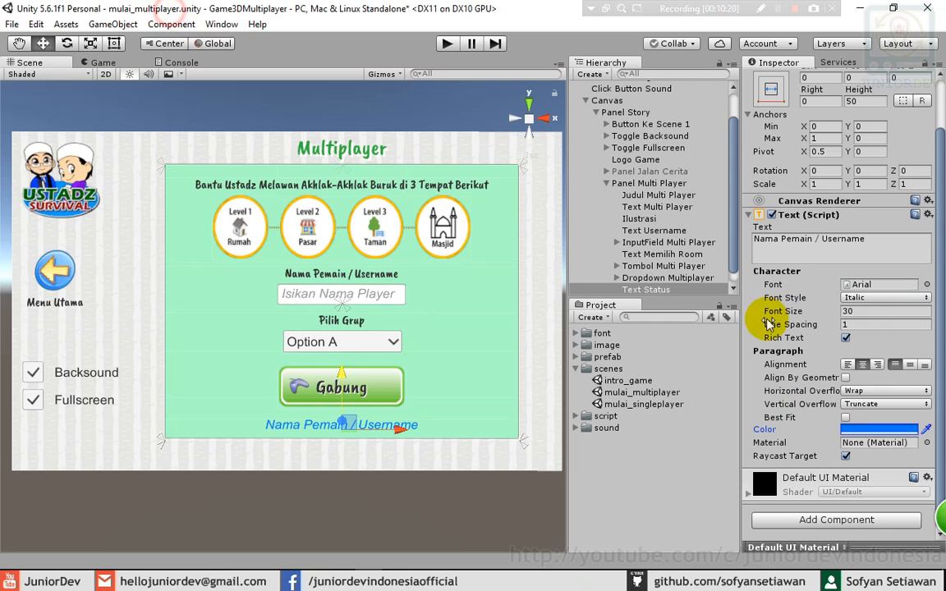
- Set the font size to 20 and change the label text to 'Status Game'
left_click(864, 311)
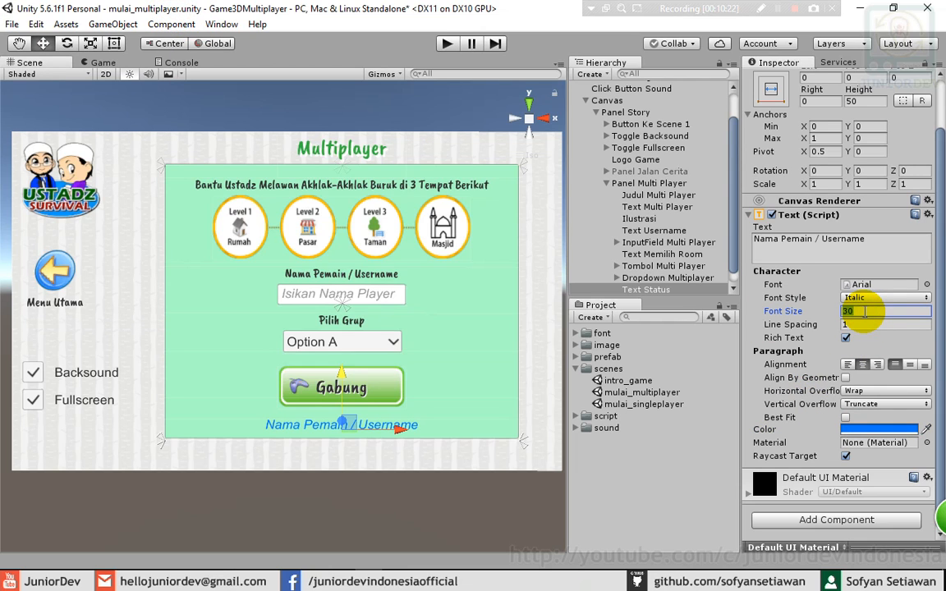
type("2")
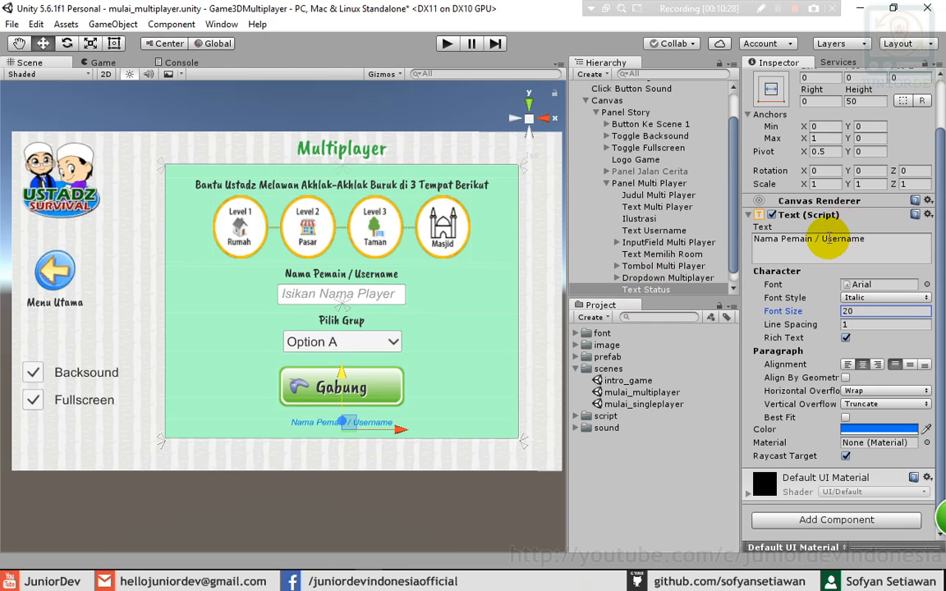
left_click(828, 241)
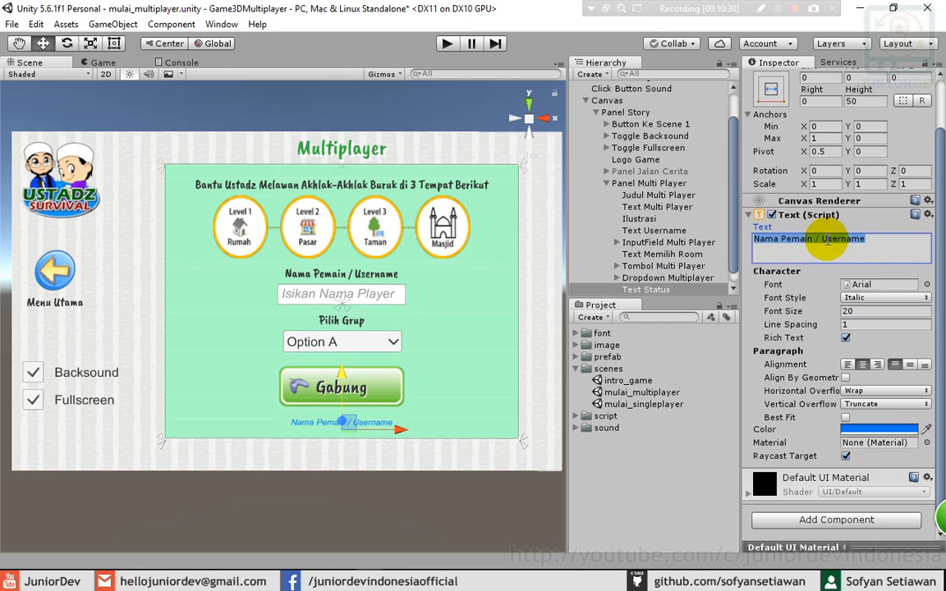
type("St")
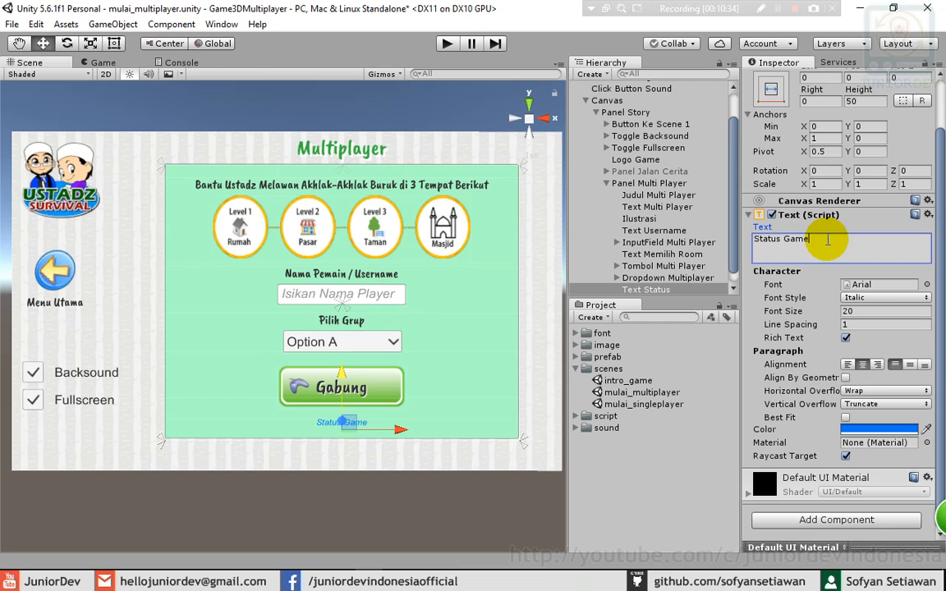
type("atus Game")
left_click(532, 392)
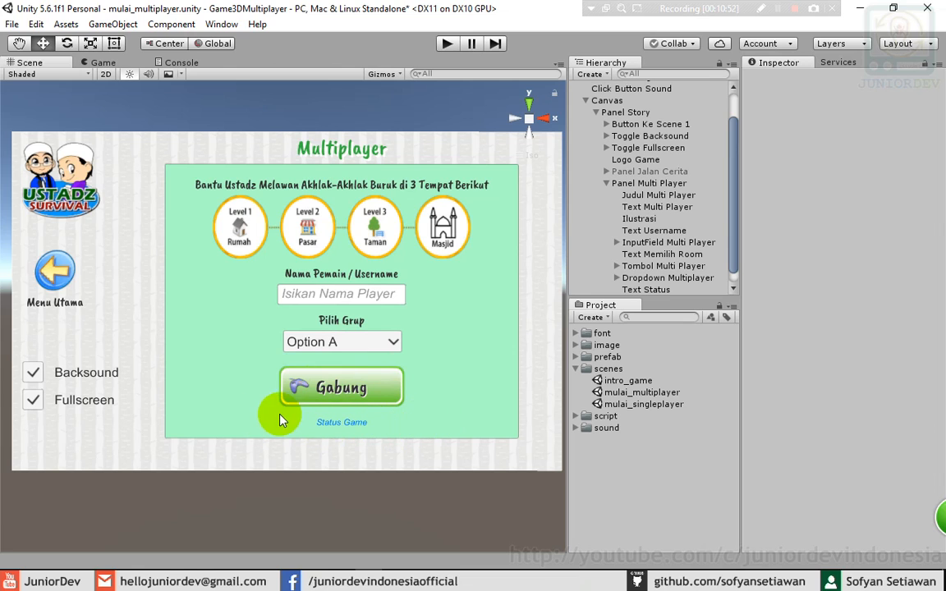
- Select Dropdown Multiplayer and save the mulai_multiplayer scene
left_click(652, 278)
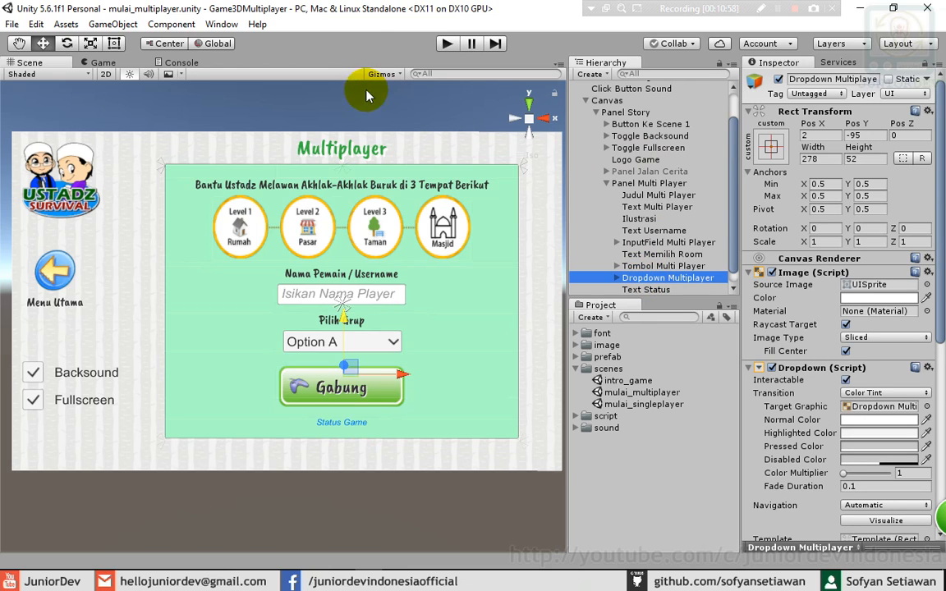
left_click(361, 38)
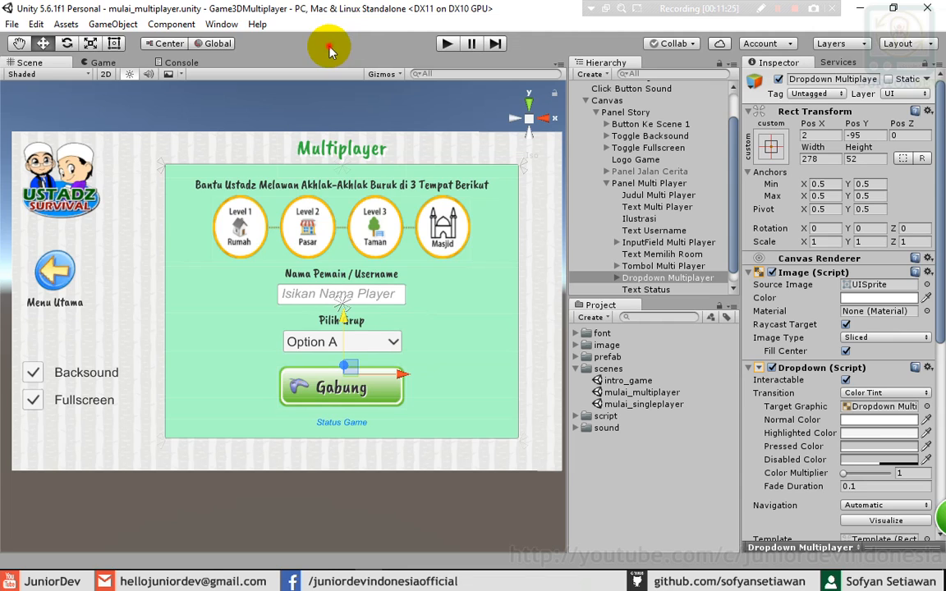
- Open the Asset Store from the Window menu inside the editor
left_click(222, 24)
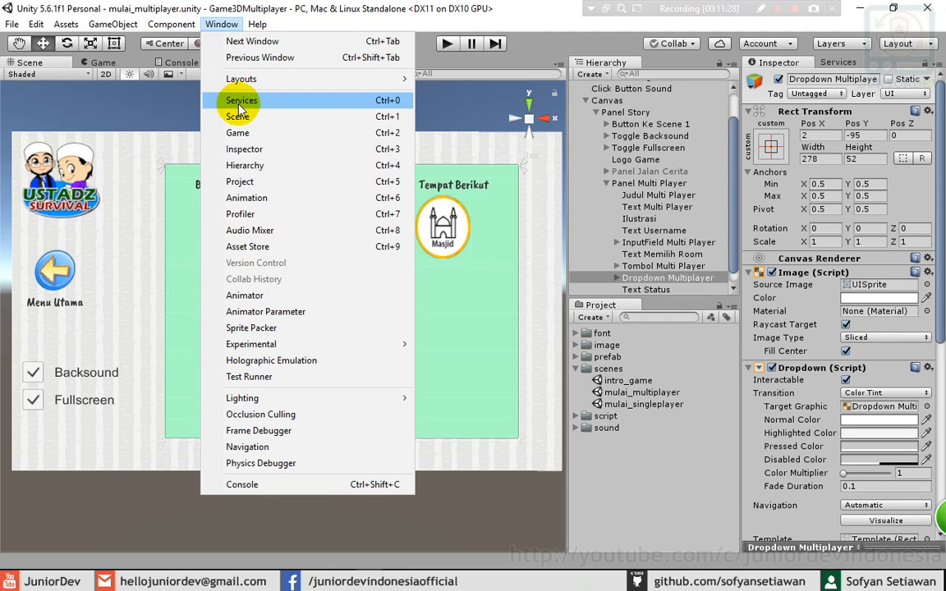
left_click(245, 247)
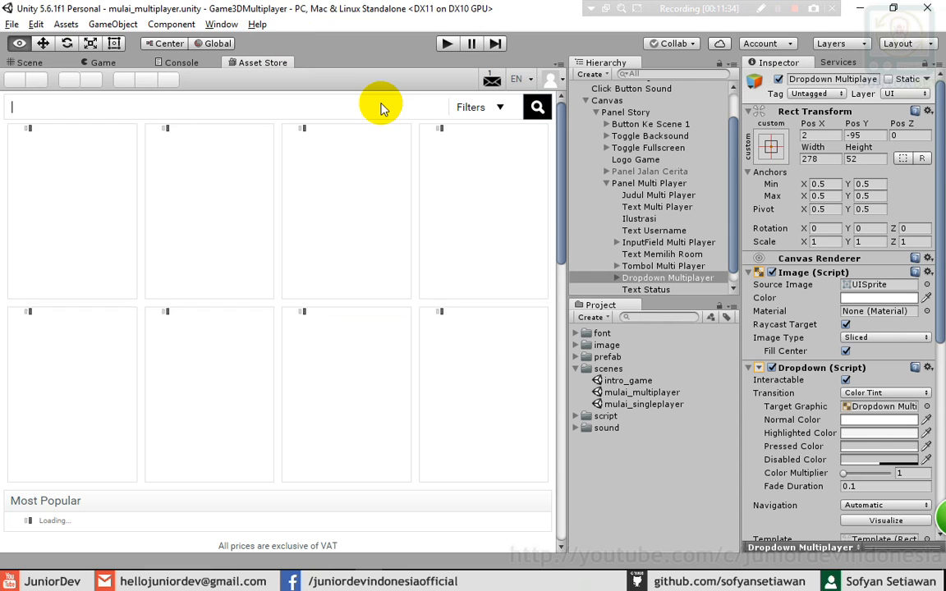
left_click(371, 107)
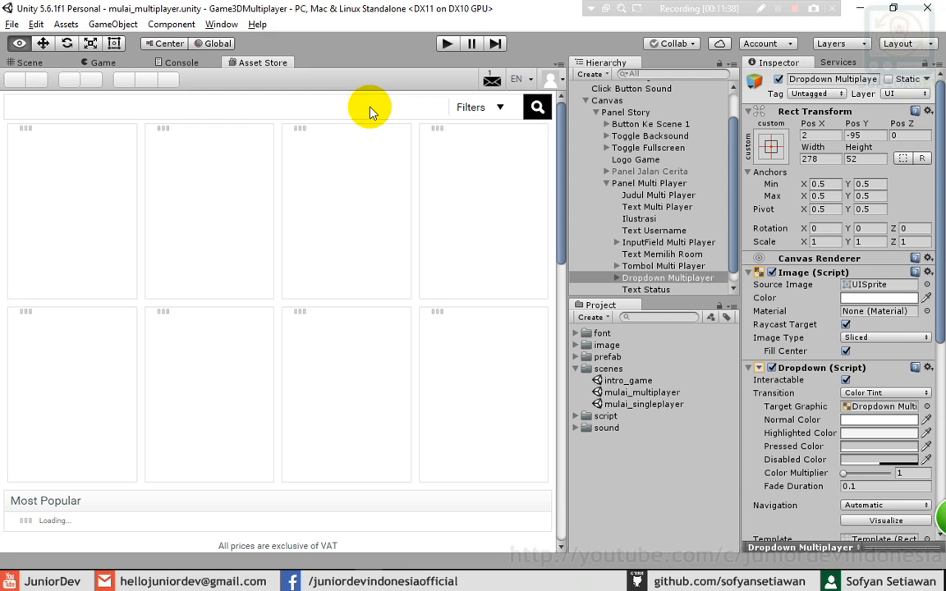
- Search the Asset Store for 'photon' and browse the 193 results for Photon Unity Networking Free
type("photon")
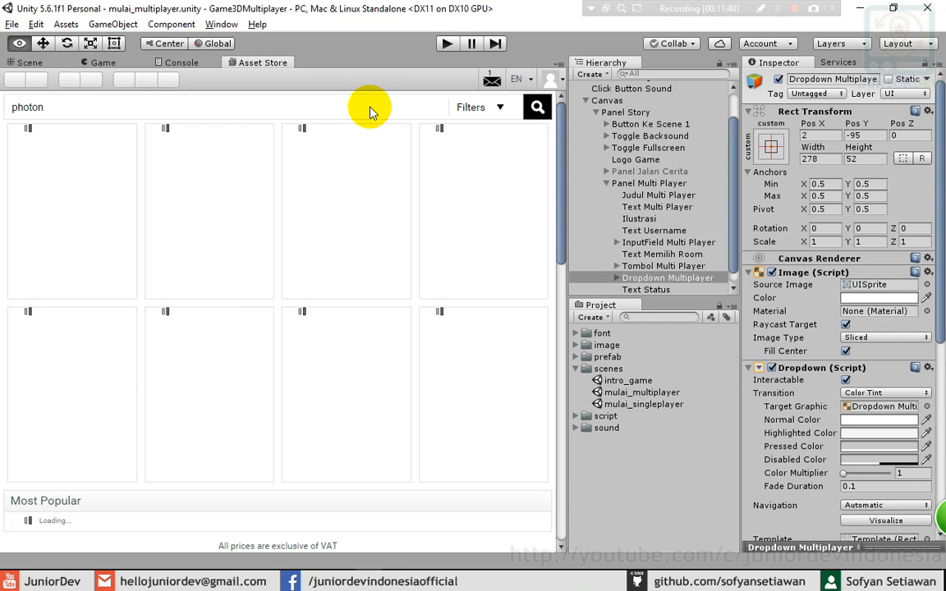
key("BackSpace")
key("BackSpace")
key("BackSpace")
key("BackSpace")
key("BackSpace")
key("BackSpace")
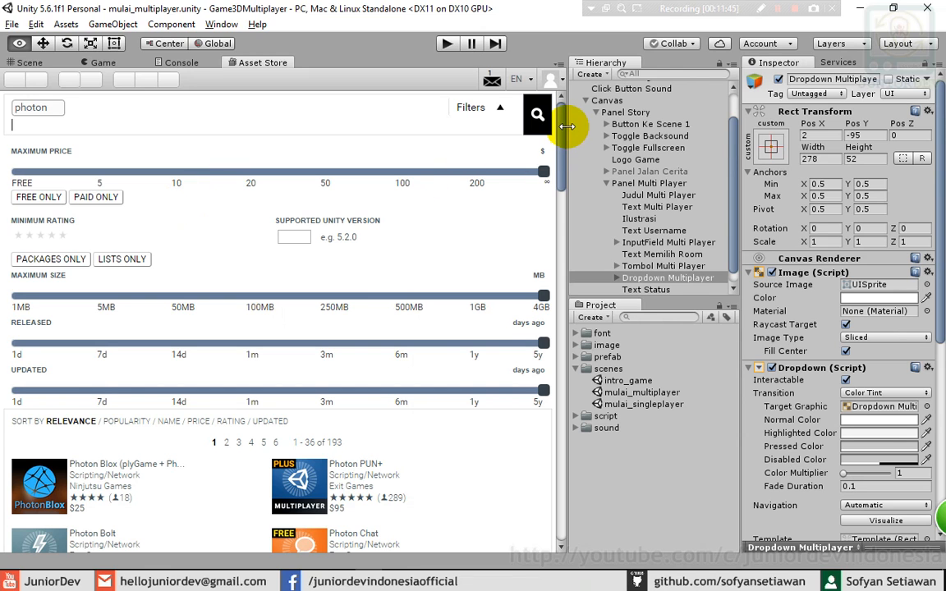
left_click_drag(560, 141, 563, 185)
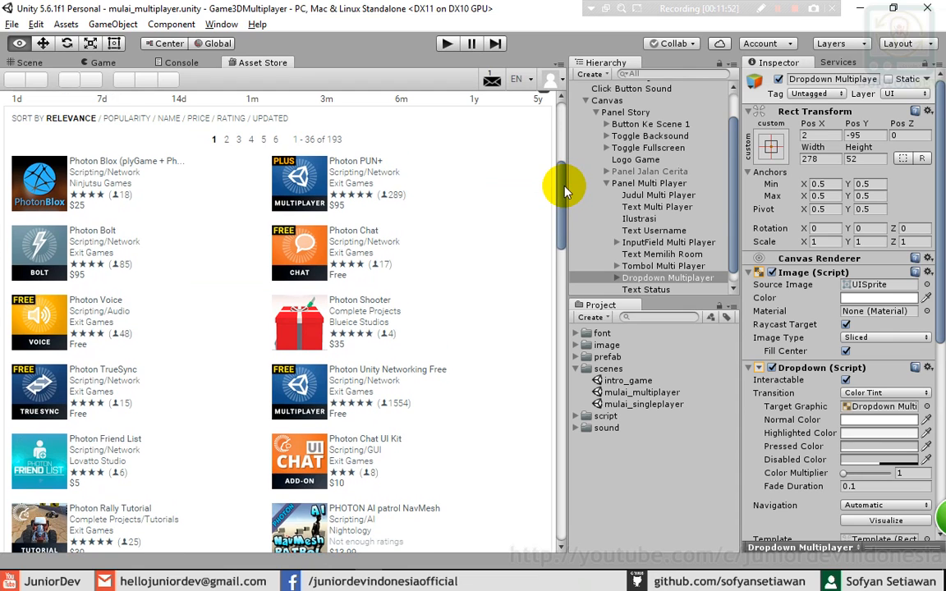
scroll(566, 186, "up", 2)
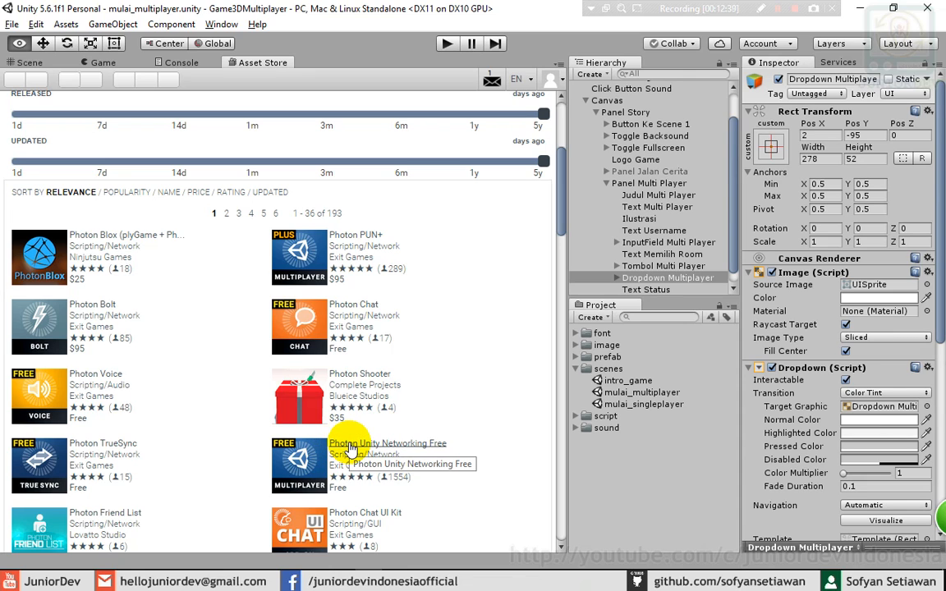
- Import all files of the Photon Unity Networking Free package into the project
left_click(348, 444)
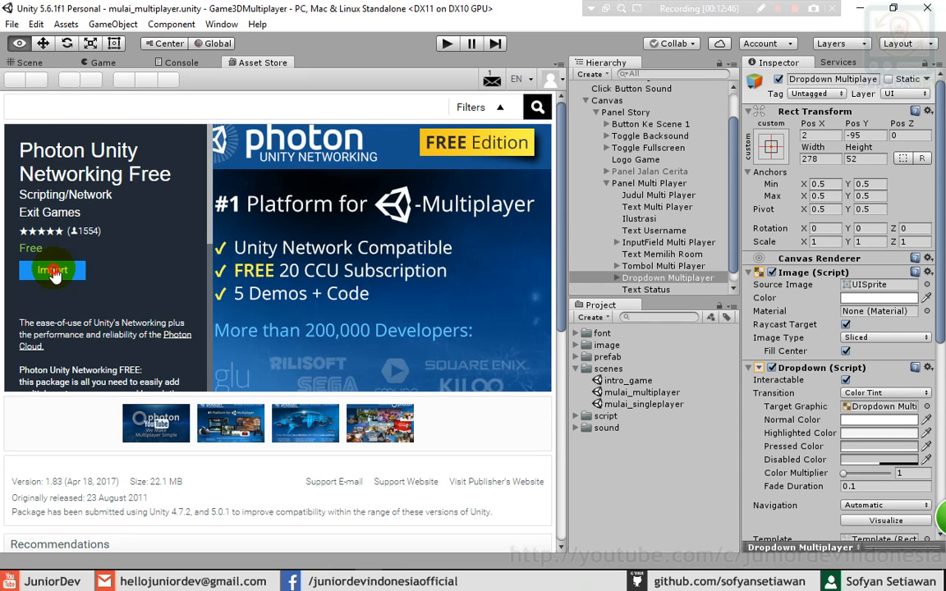
left_click(54, 274)
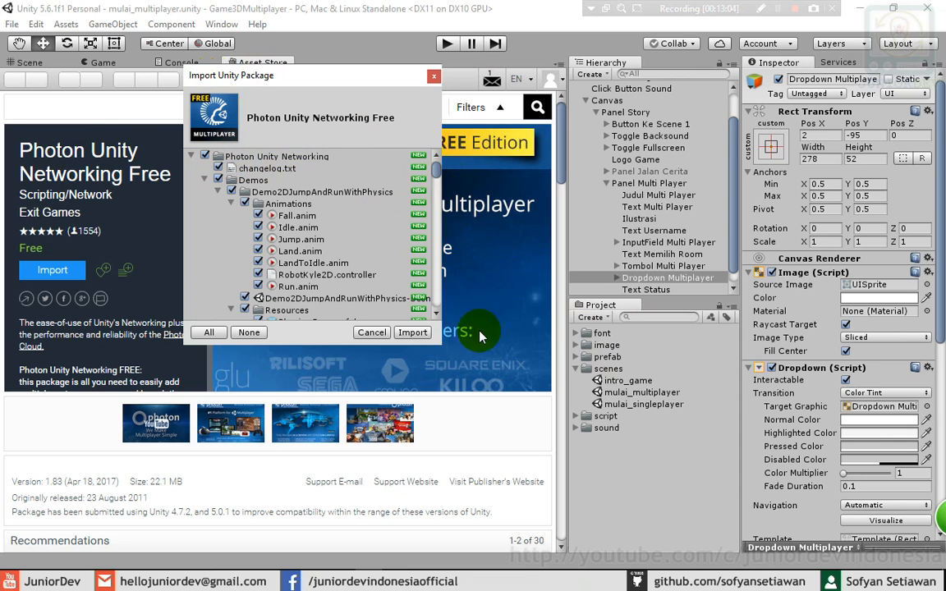
left_click(415, 333)
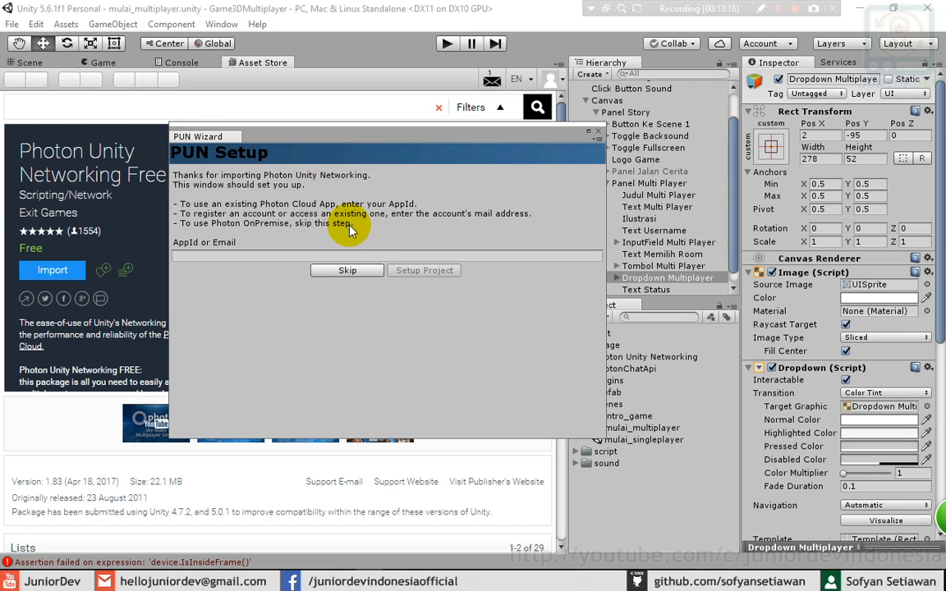
- Enter the account e-mail in the PUN Setup wizard and run Setup Project
left_click(220, 256)
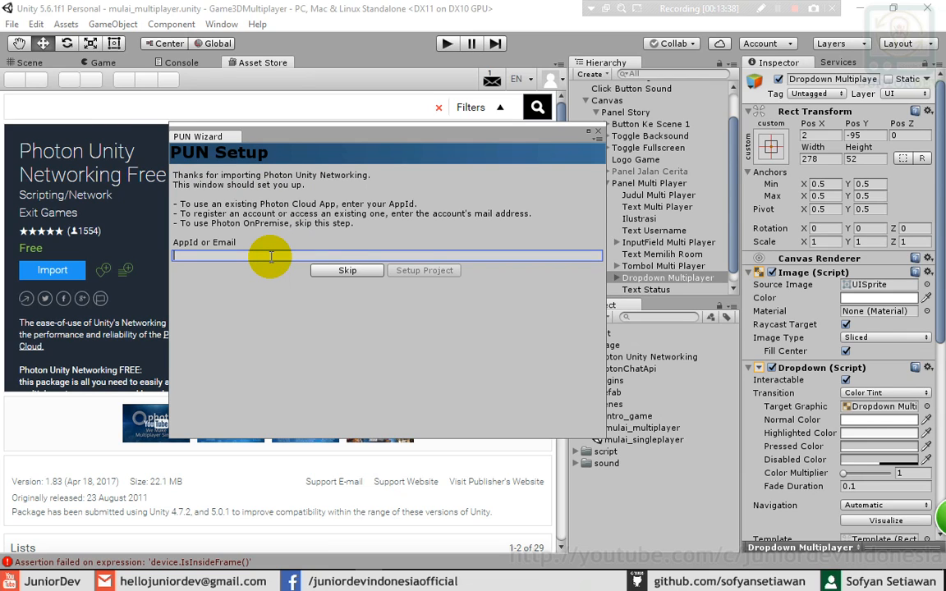
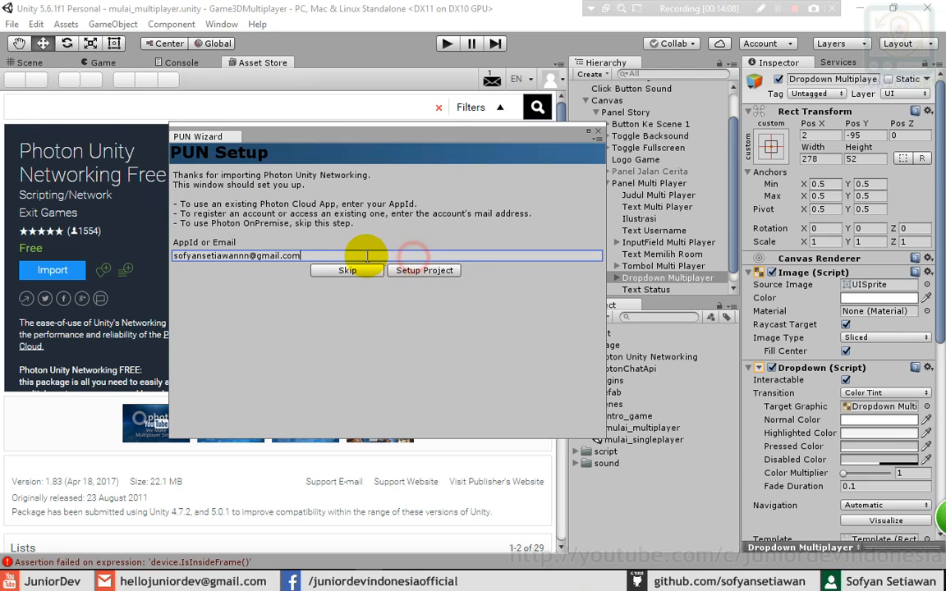
left_click(301, 256)
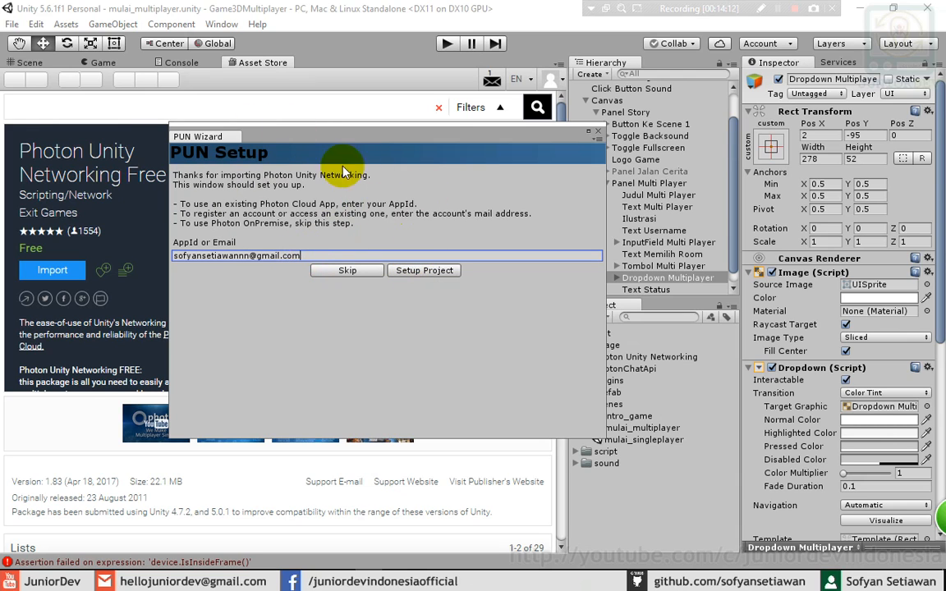
left_click(412, 277)
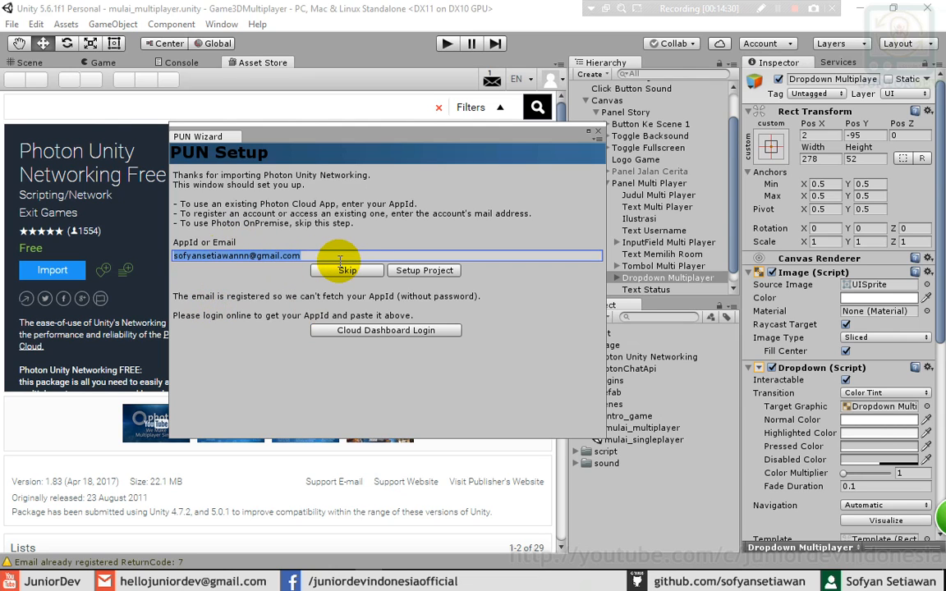
- Paste another account's e-mail, run setup to store the AppId with Eu region, then close the wizard
key("ctrl+v")
left_click(406, 271)
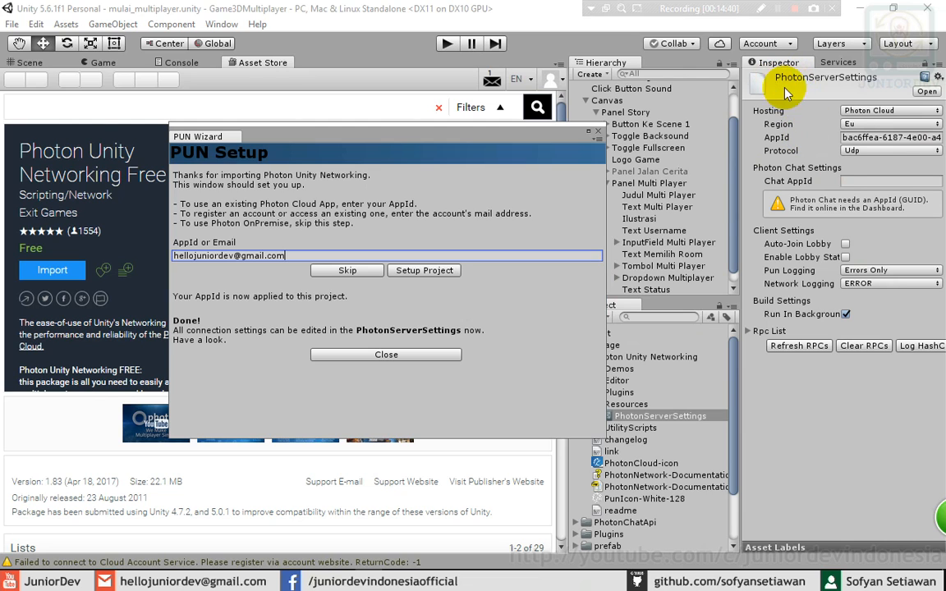
left_click_drag(448, 136, 349, 106)
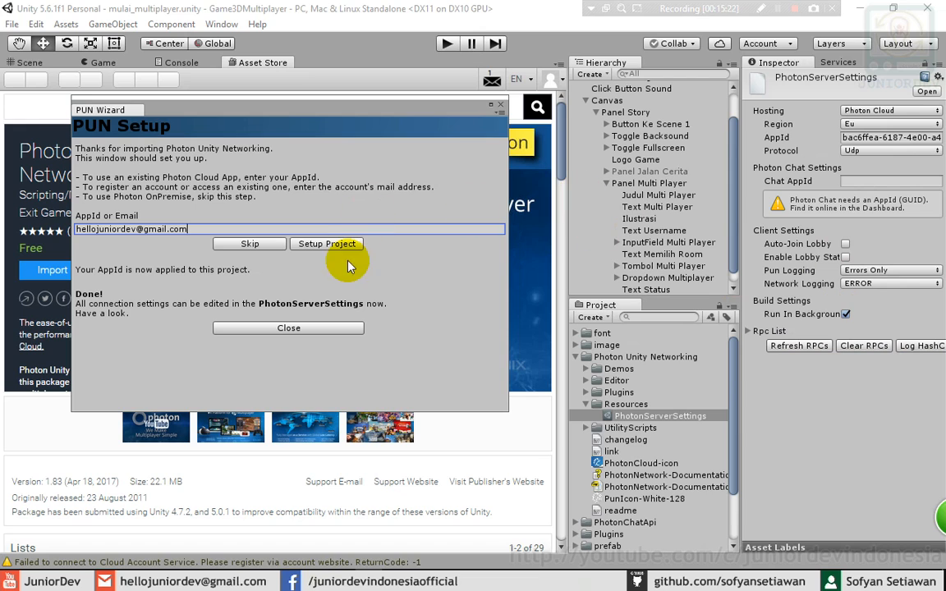
left_click(289, 328)
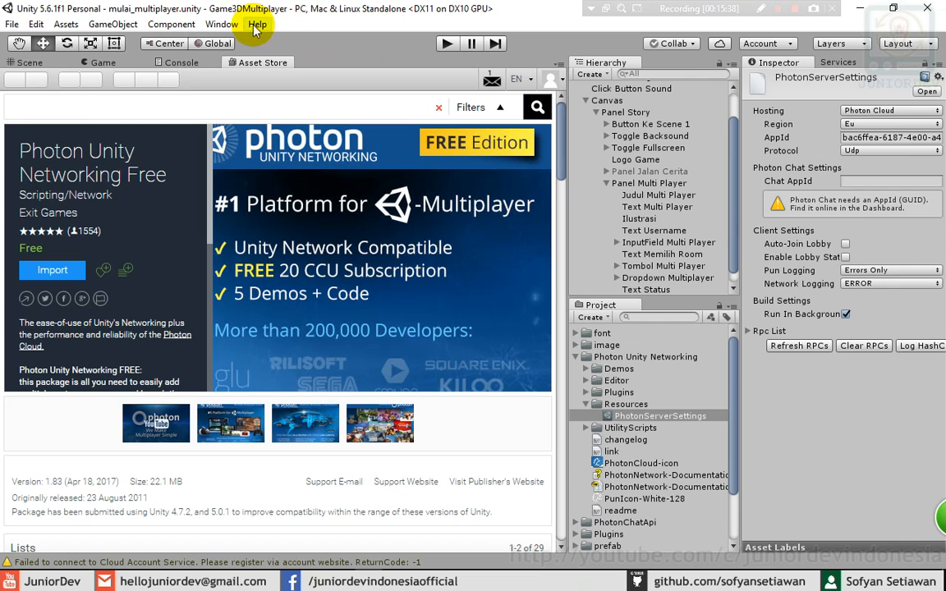
- Launch the PUN Wizard from the Window menu and go to its Cloud Dashboard Login
left_click(219, 25)
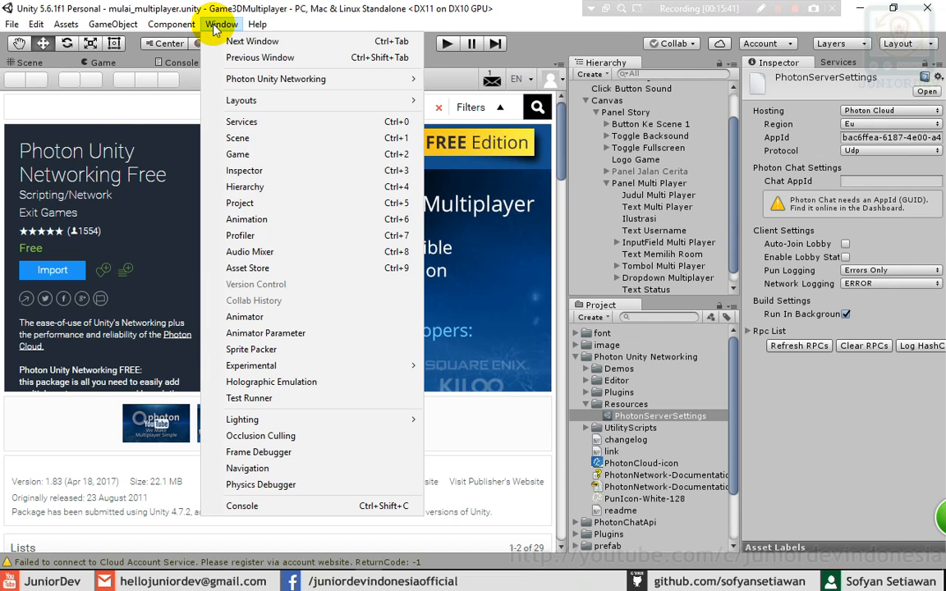
mouse_move(246, 79)
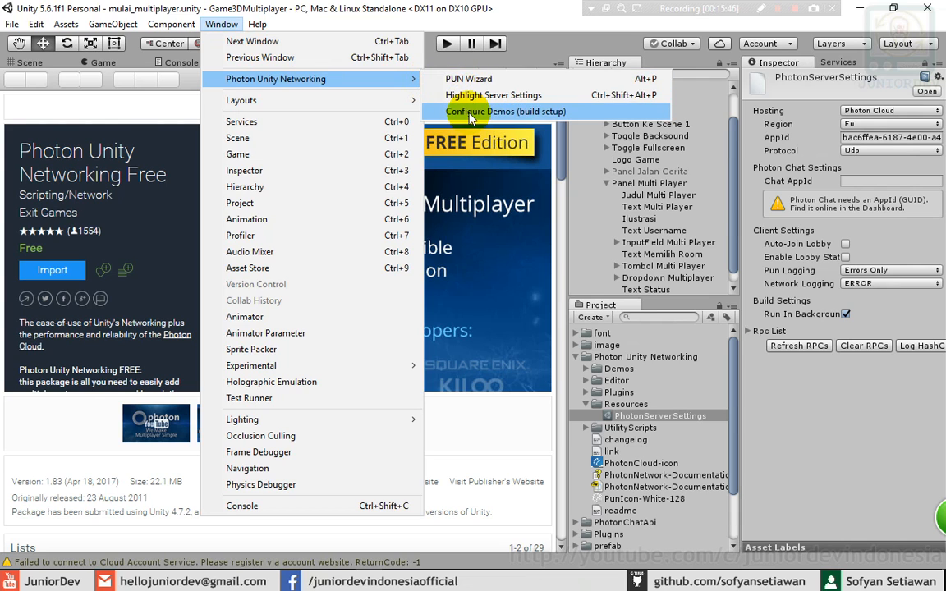
left_click(453, 79)
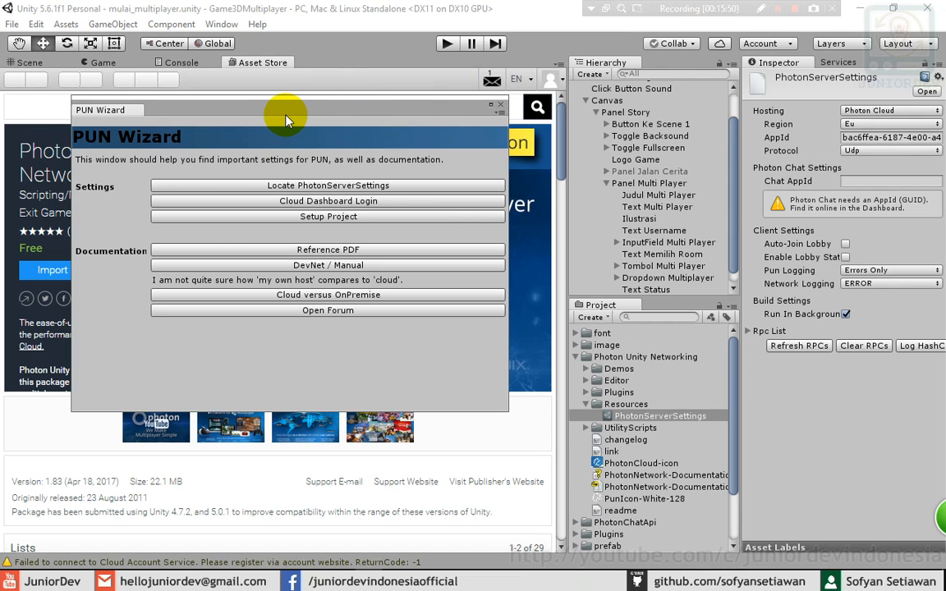
left_click_drag(286, 119, 303, 108)
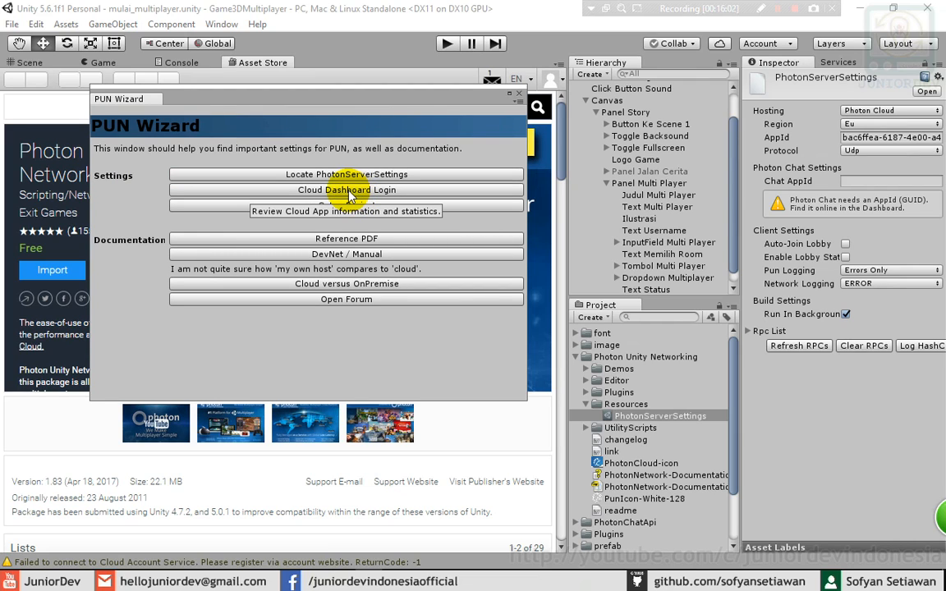
left_click(336, 195)
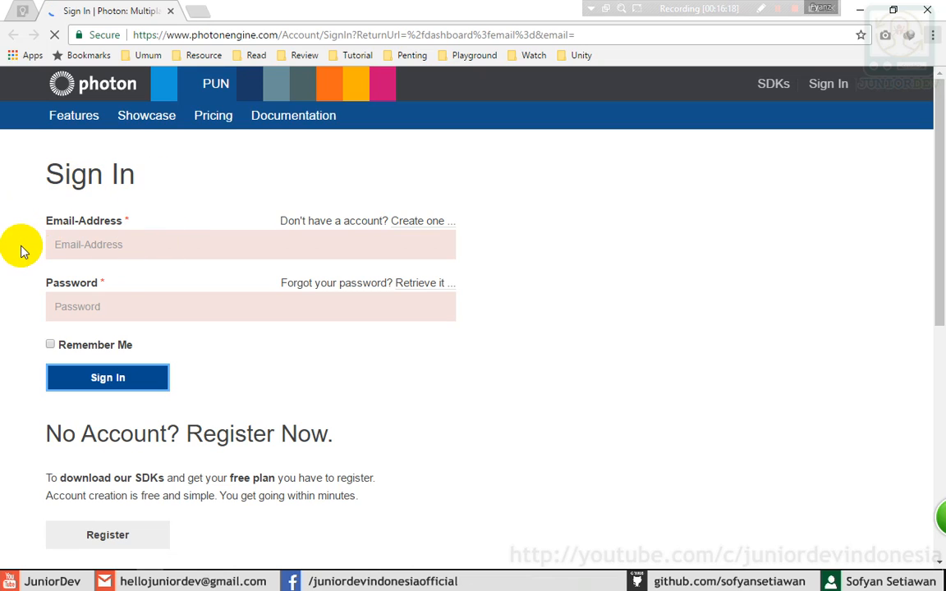
- Use 'Retrieve it' to request a new password for the Photon account's e-mail address
left_click(413, 288)
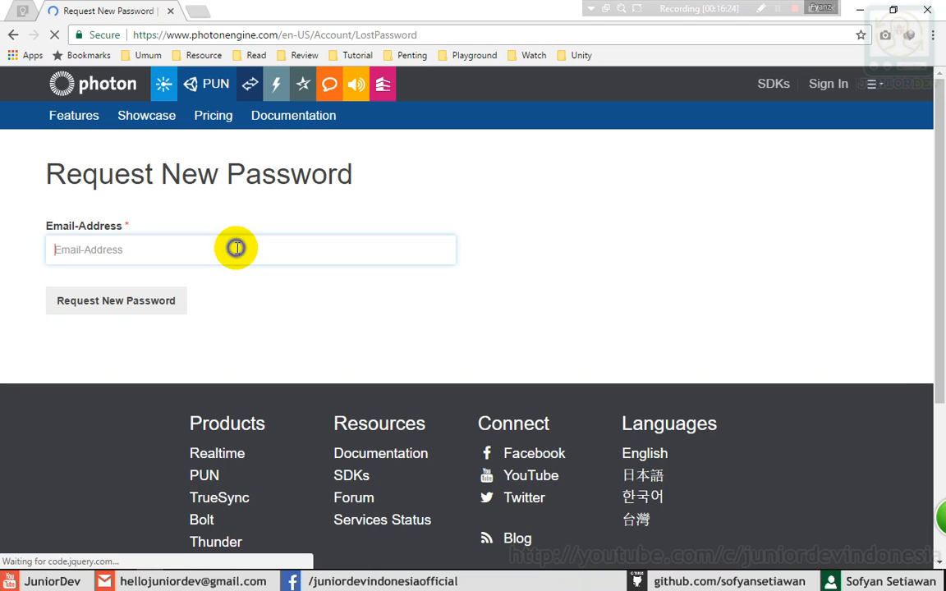
left_click(237, 248)
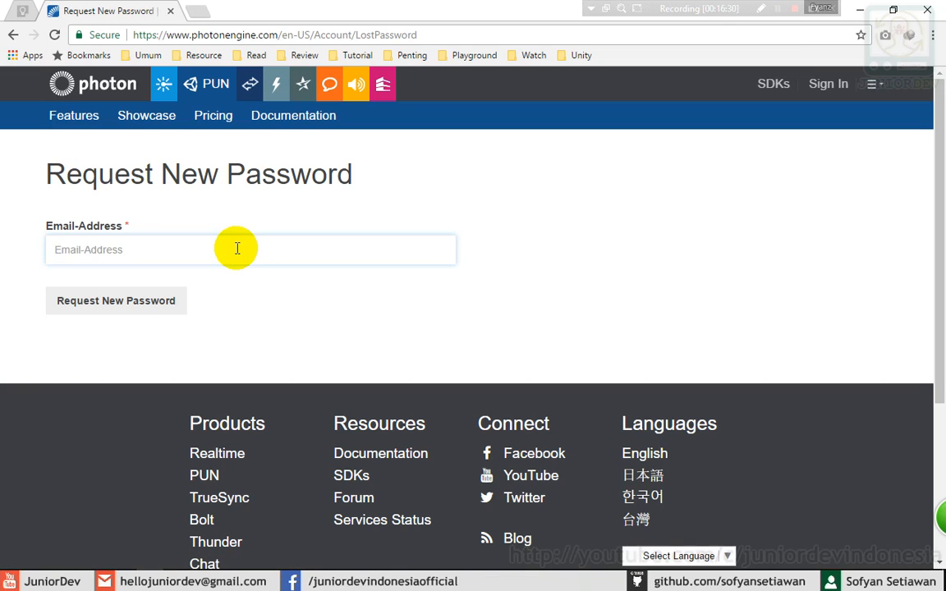
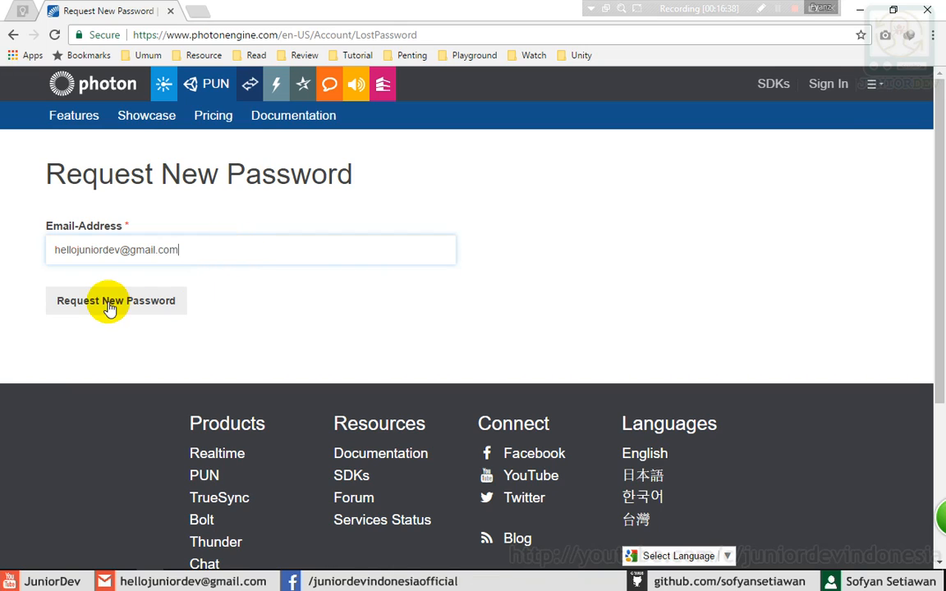
left_click(104, 305)
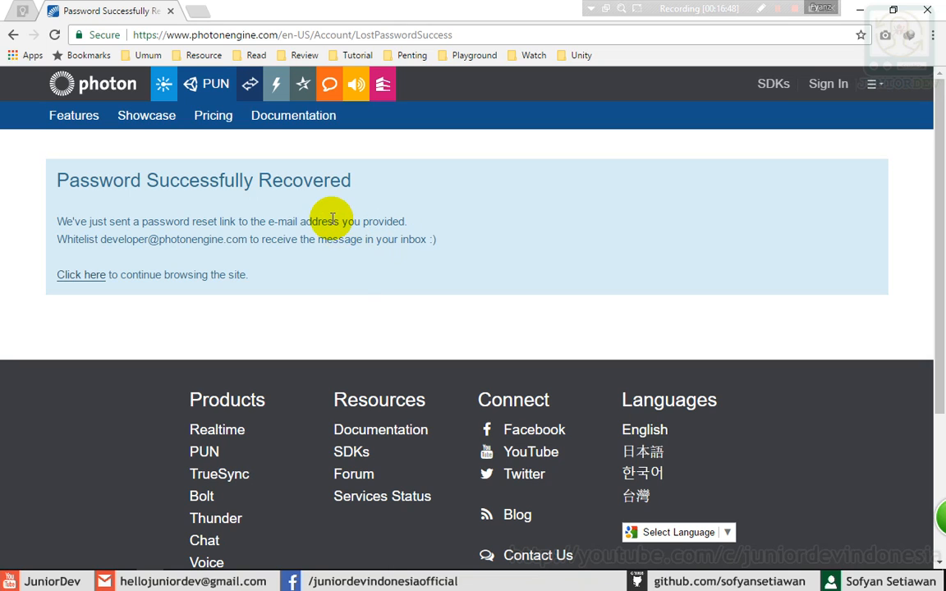
- Follow the SET NEW PASSWORD link in Gmail's Photon Engine Account Update message
key("alt+Left")
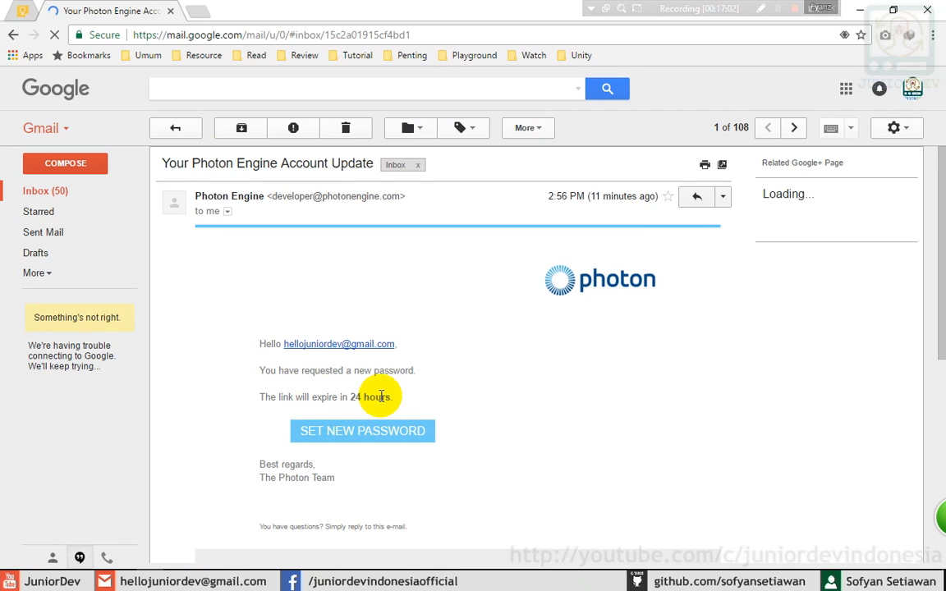
left_click(345, 430)
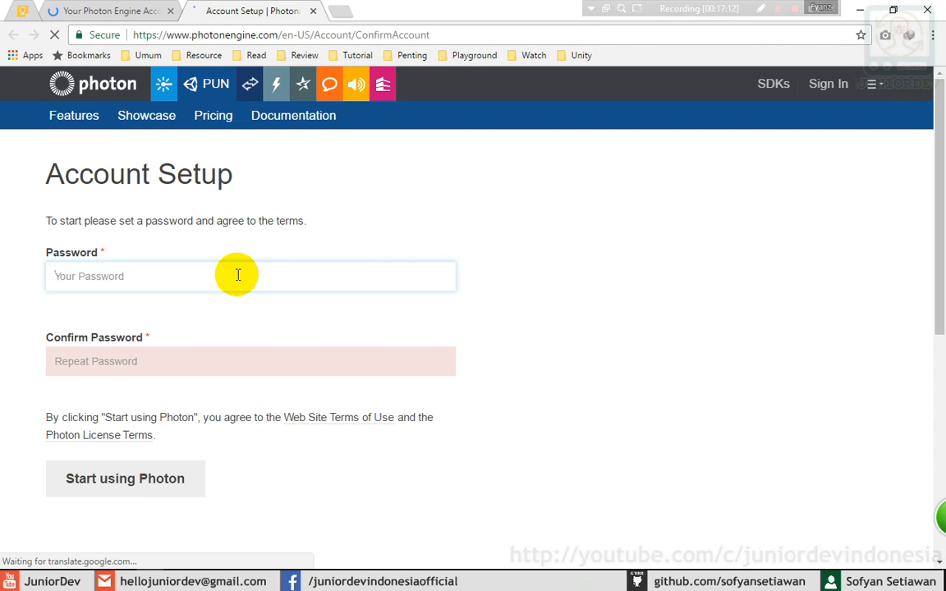
- Enter and confirm the new account password, then activate the account
left_click(236, 275)
type("p")
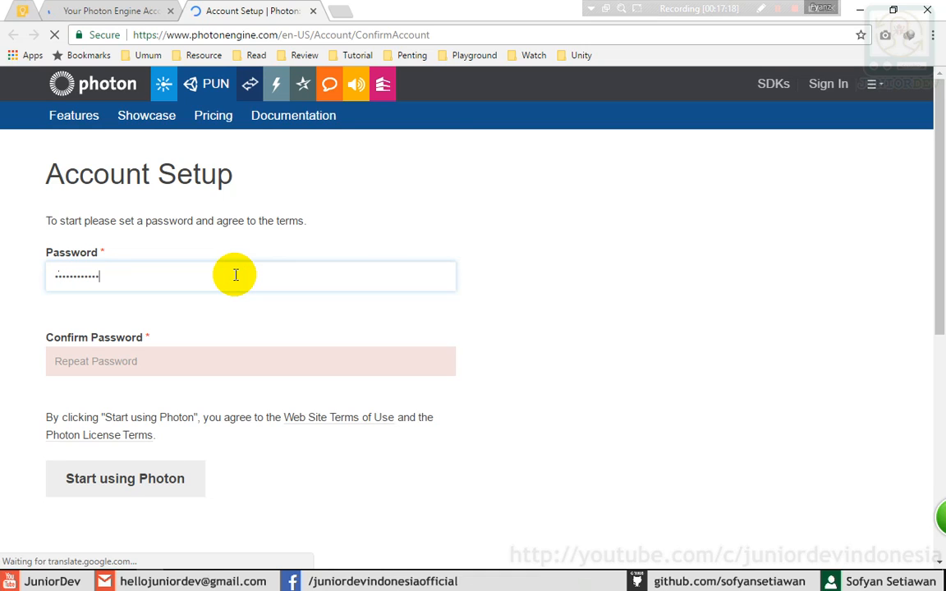
key("Tab")
type("pas")
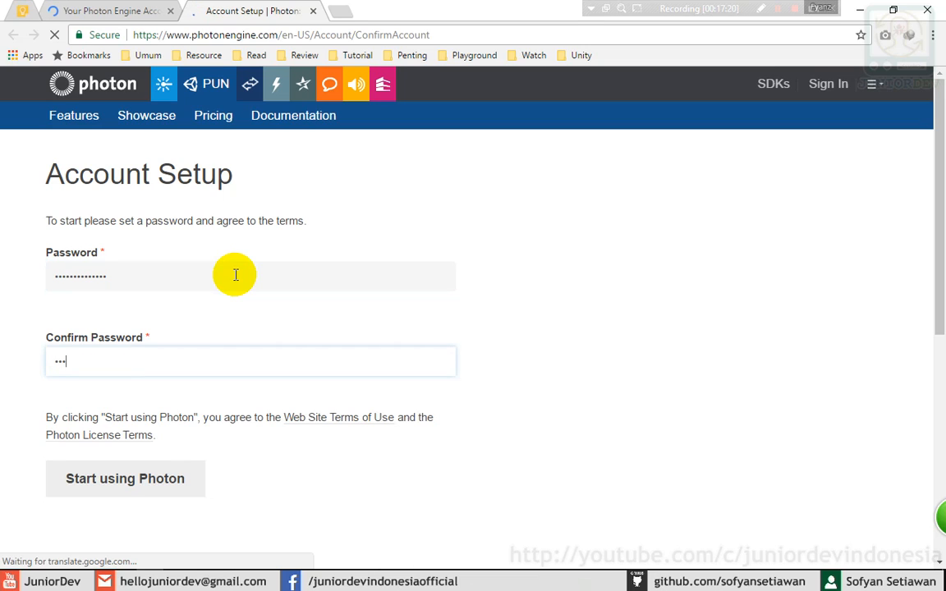
type("•••••••")
left_click(99, 486)
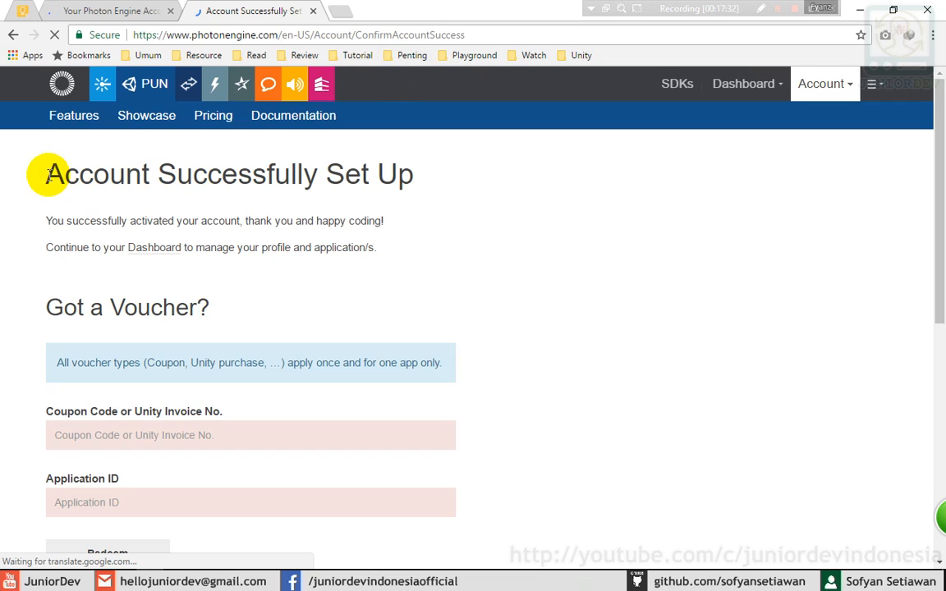
- Open the Dashboard dropdown on the Photon Engine site
left_click(741, 82)
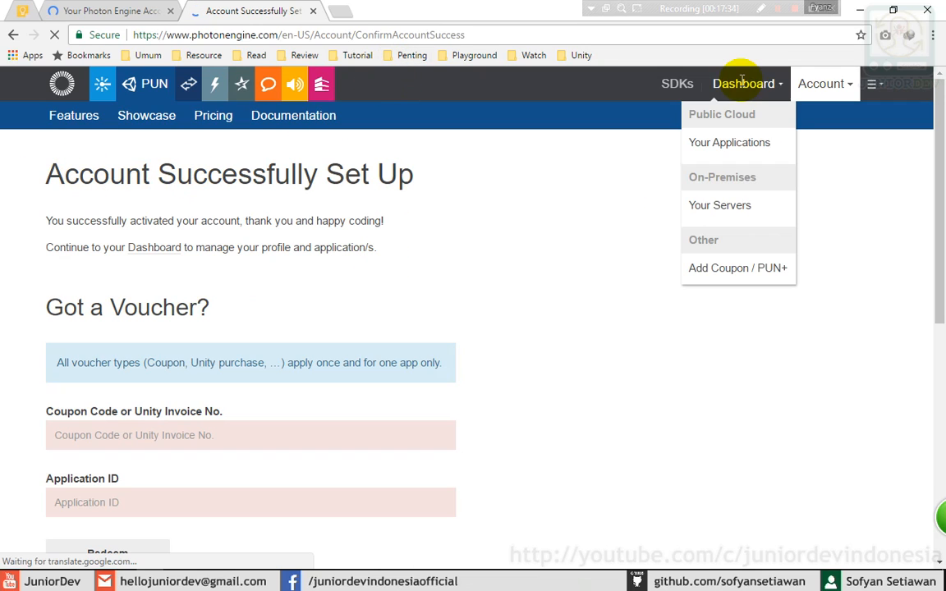
left_click(823, 83)
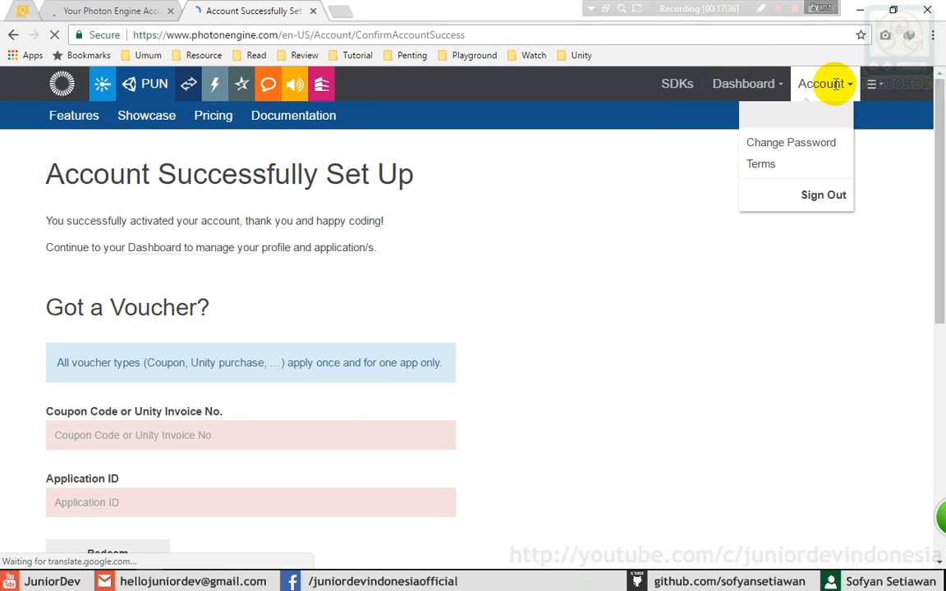
left_click(747, 83)
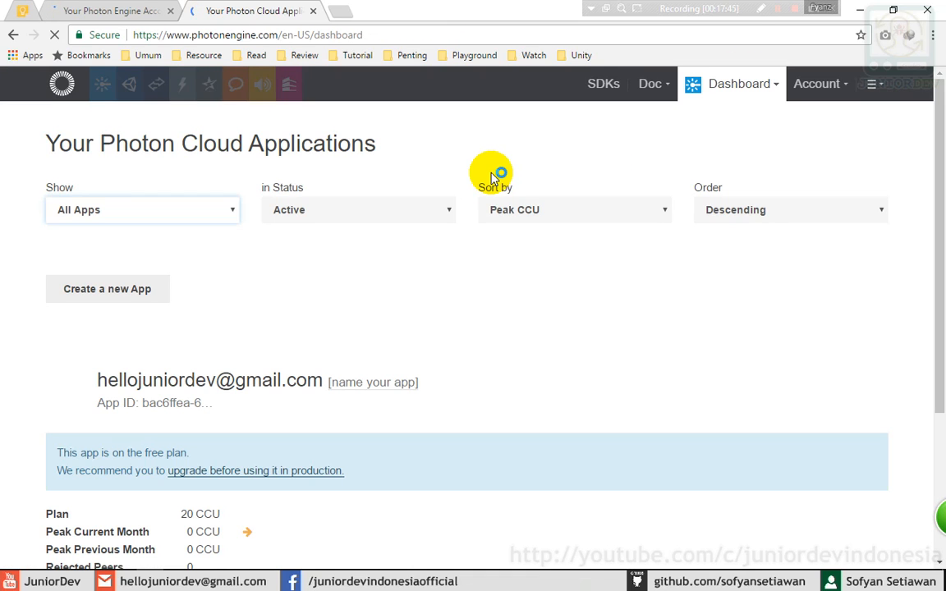
- Scroll down to the app's App ID and 20 CCU free-plan details
scroll(435, 361, "down", 3)
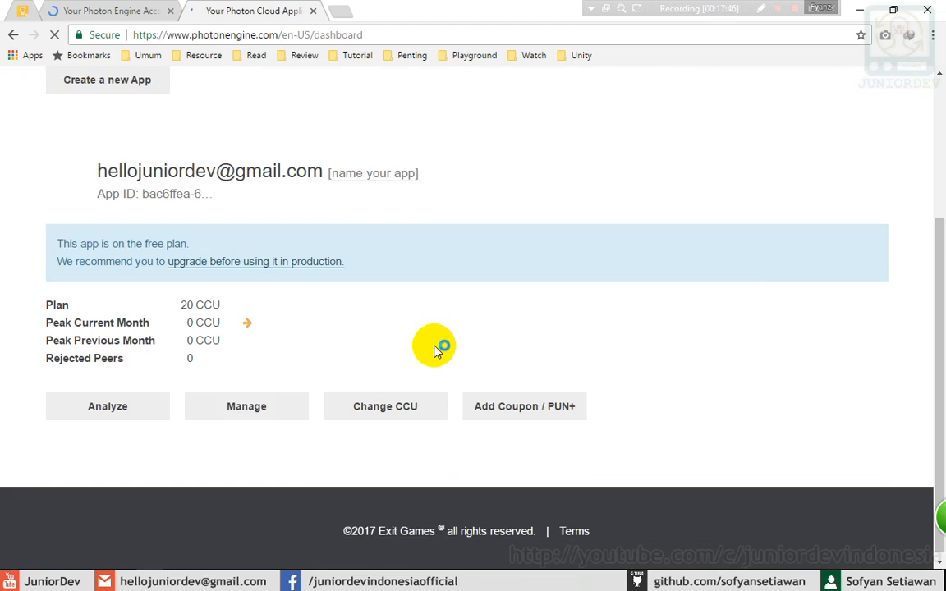
scroll(437, 342, "down", 3)
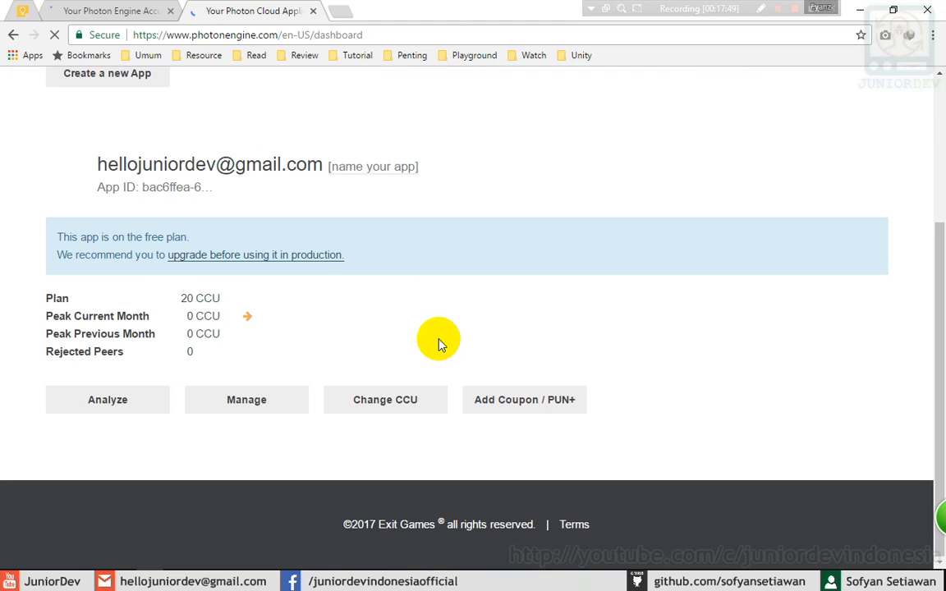
left_click(90, 400)
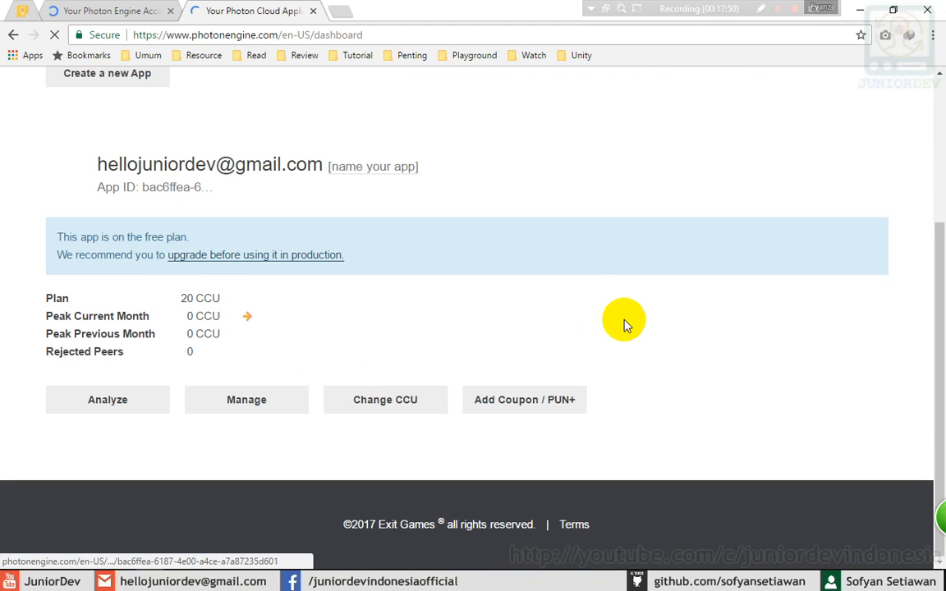